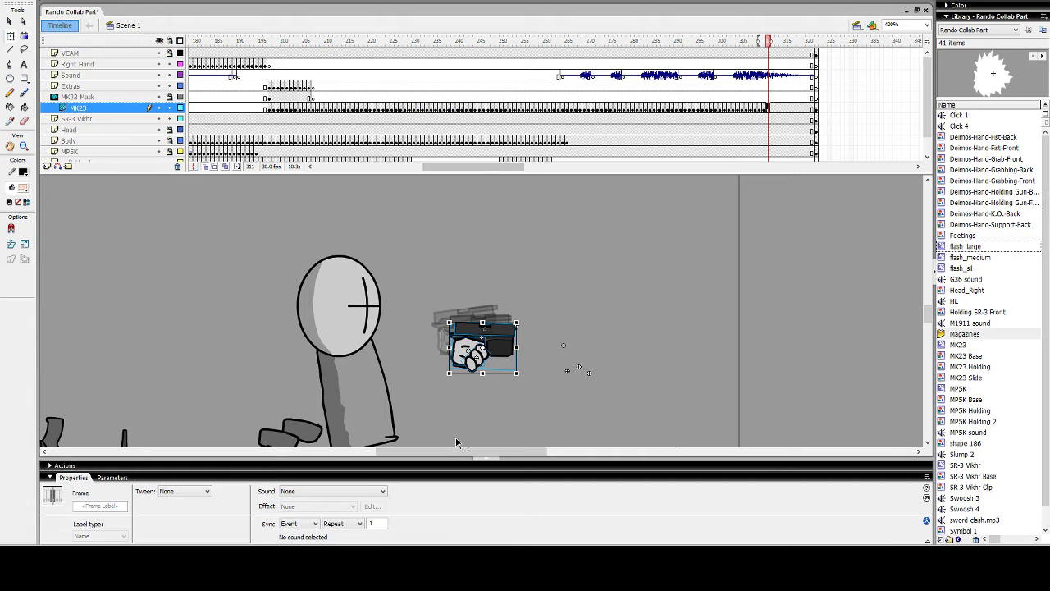
Add keyframes at frames 312 and 313 on the MK23 layer, settling the gun and hand slightly downward and forward
drag(458, 452, 466, 454)
scroll(473, 429, down, 1)
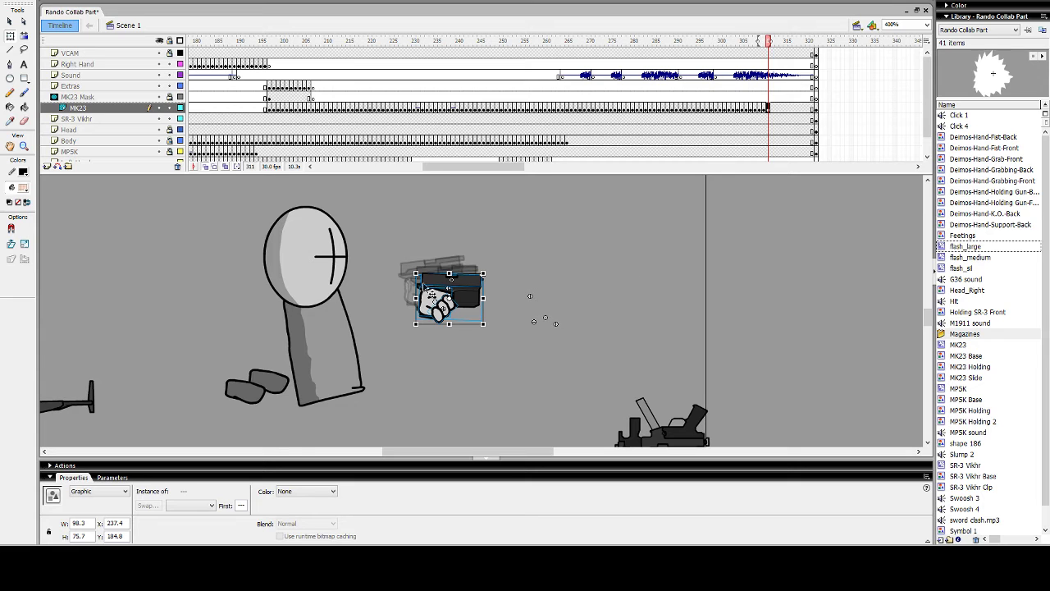
key(F6)
drag(467, 295, 470, 301)
key(F6)
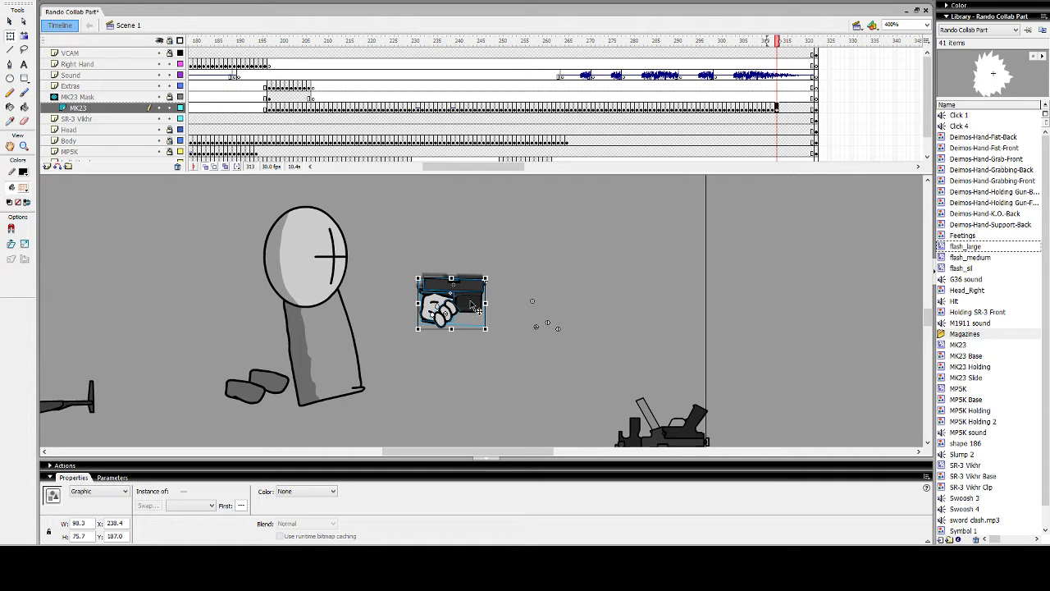
Add a keyframe at frame 314, pull the gun and hand back toward the head, and tilt the muzzle upward for recoil
key(F6)
drag(450, 312, 408, 313)
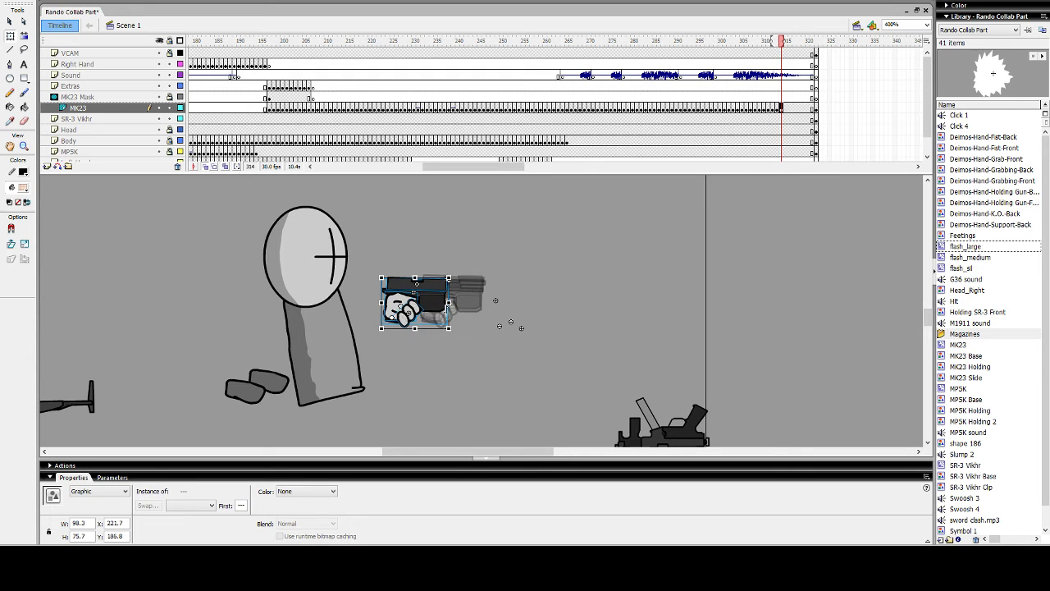
drag(459, 279, 402, 281)
Pull the MK23 Slide piece back along the gun at frame 314 and nudge it into alignment
click(431, 262)
click(443, 289)
click(418, 281)
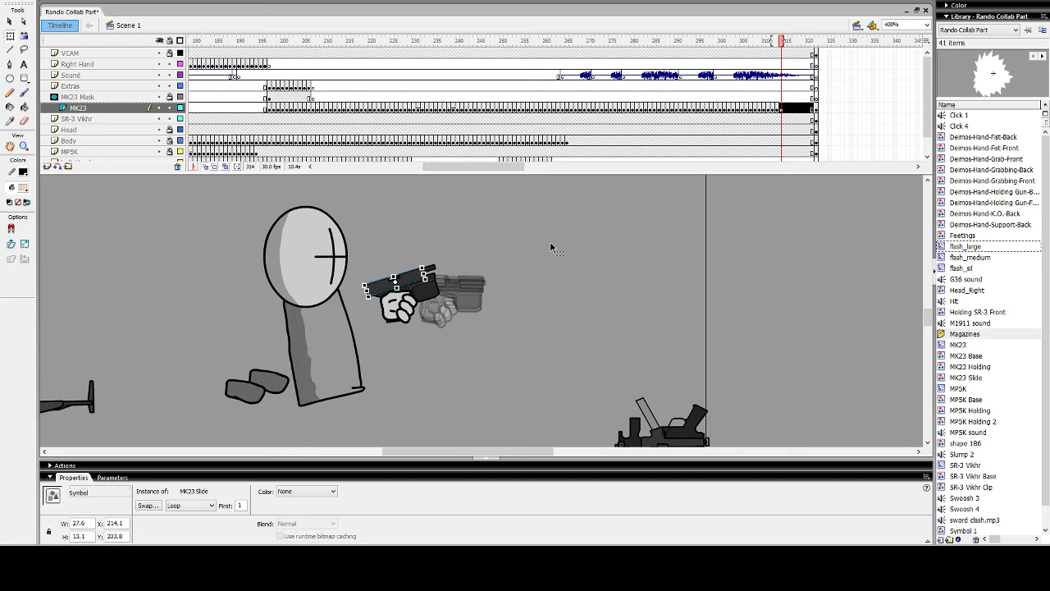
key(Up)
key(Up)
key(Right)
click(746, 347)
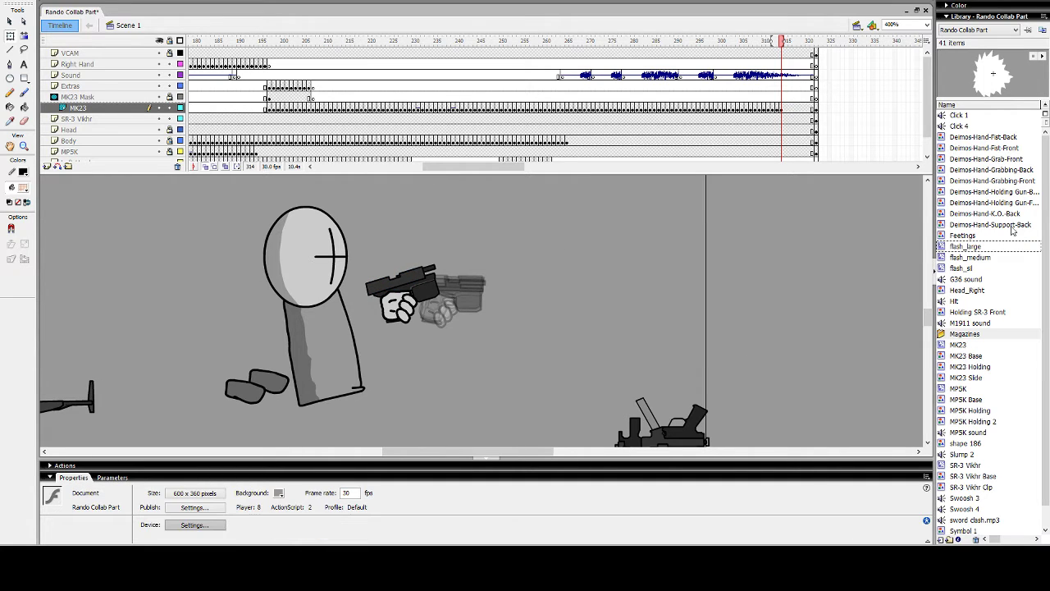
Place flash_large in front of the muzzle at frame 314 and make it a Graphic instance set to Play Once
drag(987, 253, 618, 289)
drag(551, 300, 534, 292)
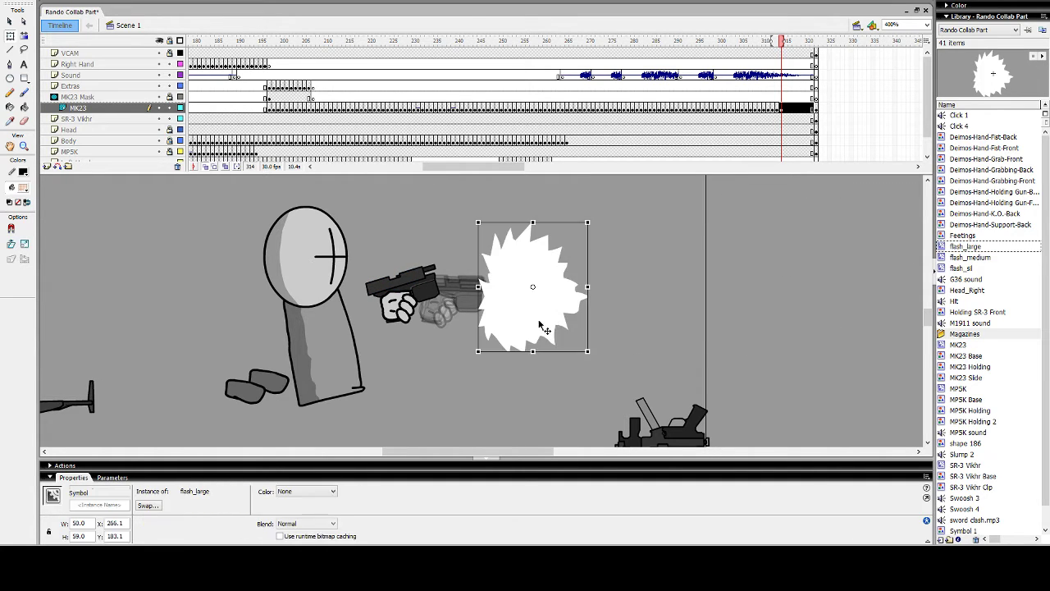
click(91, 491)
click(82, 521)
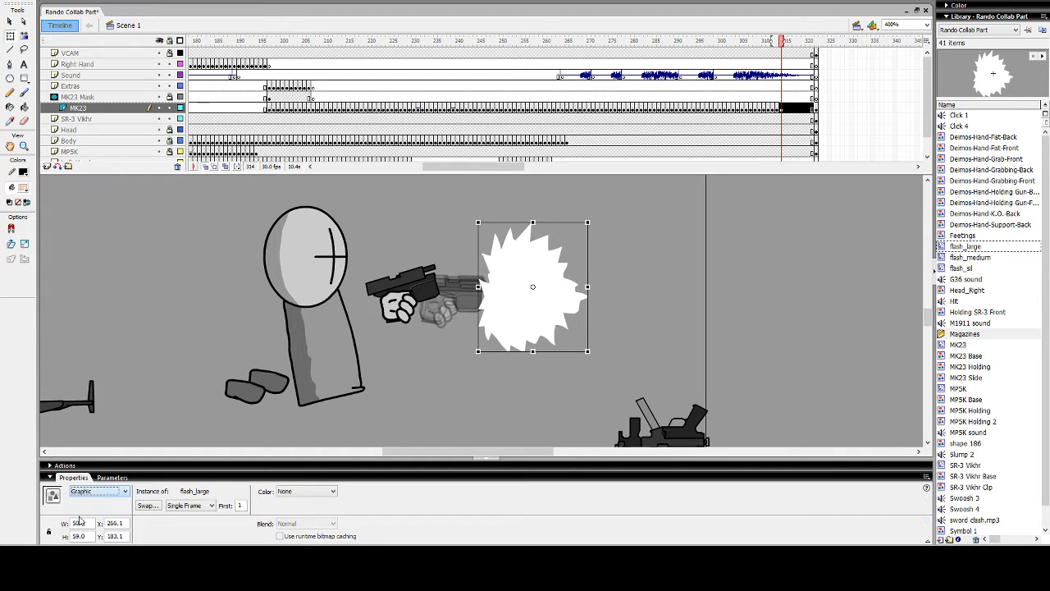
click(188, 505)
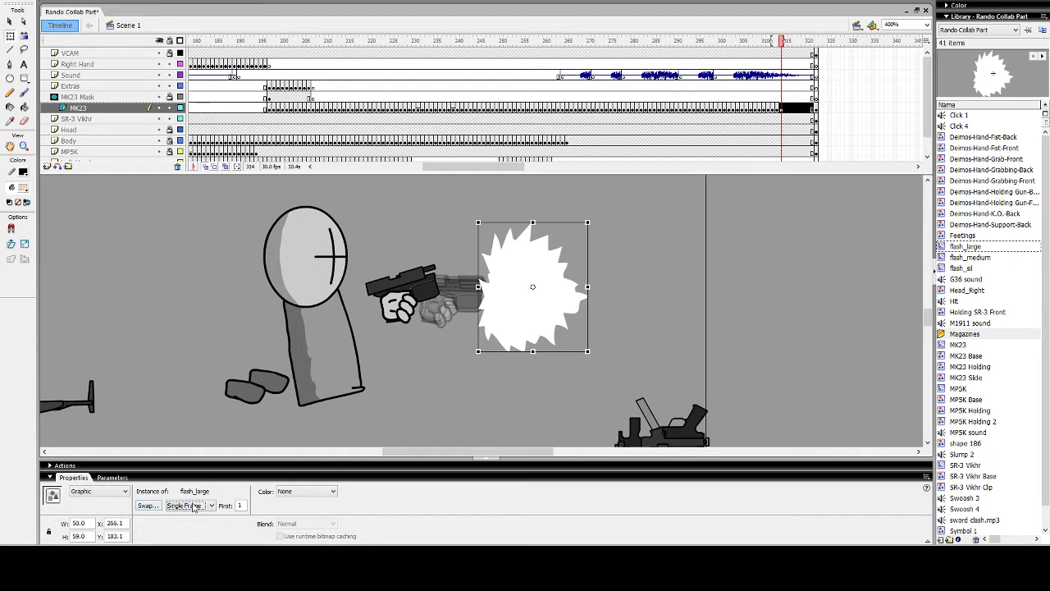
click(193, 526)
Add a keyframe at frame 315 on the MK23 layer and nudge the gun and hand further back and slightly up
mouse_move(782, 44)
mouse_down()
mouse_move(769, 39)
mouse_move(786, 44)
mouse_up()
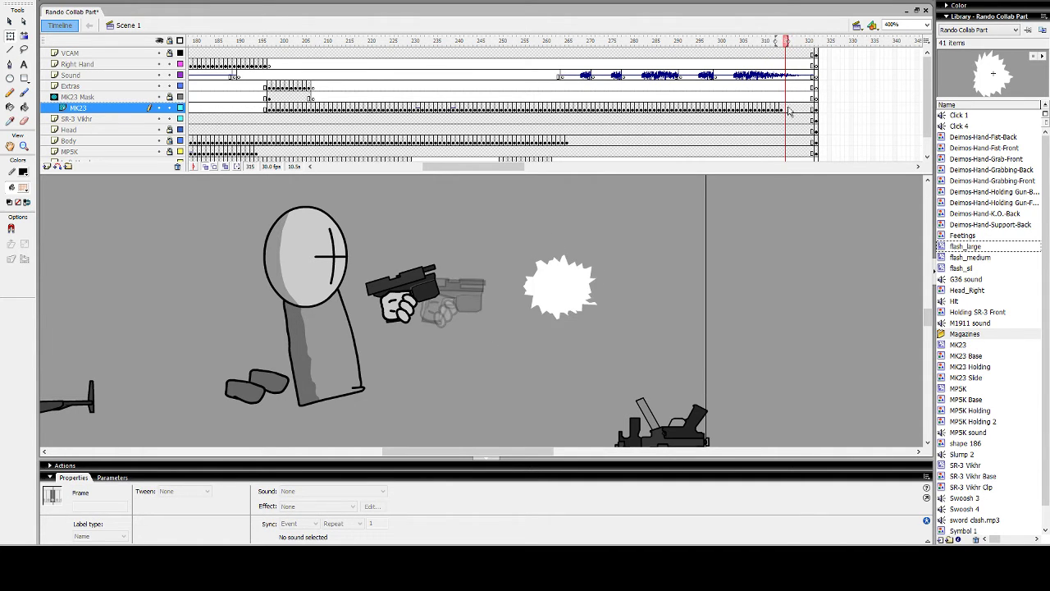
click(781, 109)
key(period)
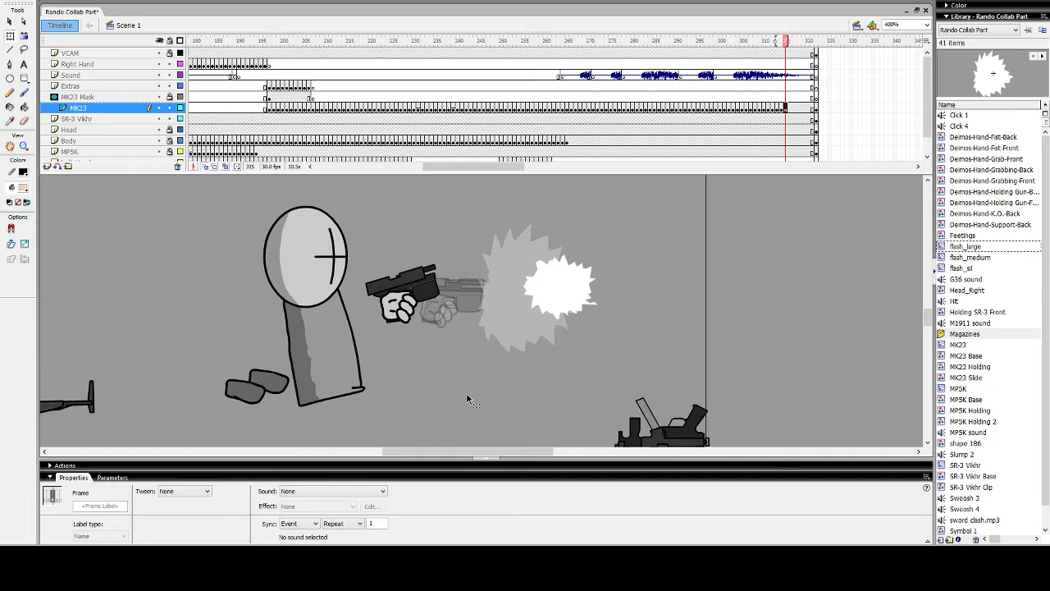
drag(377, 254, 441, 326)
key(Left)
key(Left)
key(Left)
key(Left)
key(Left)
key(Left)
key(Left)
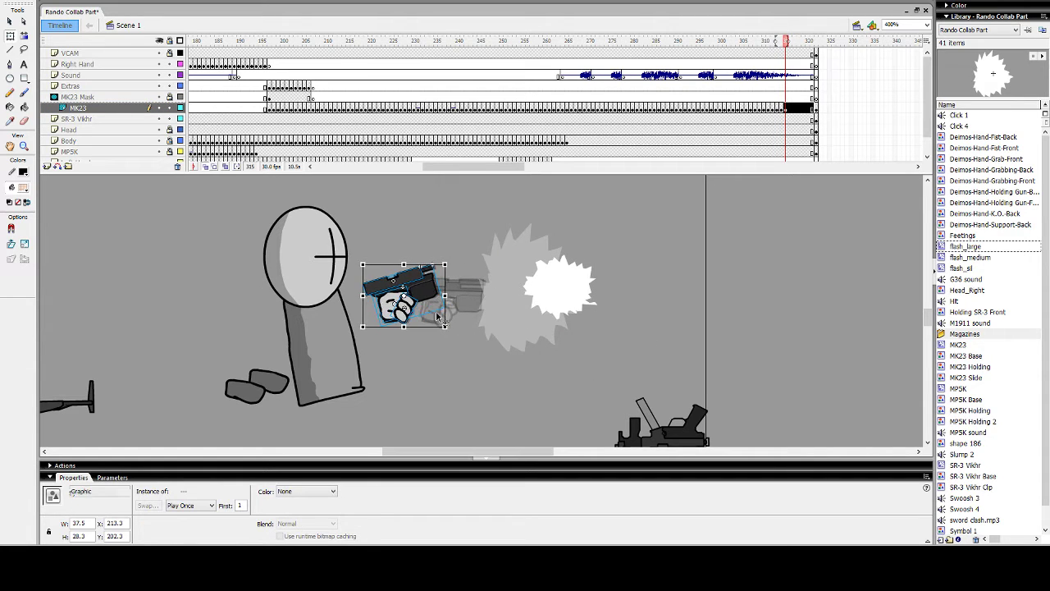
key(Up)
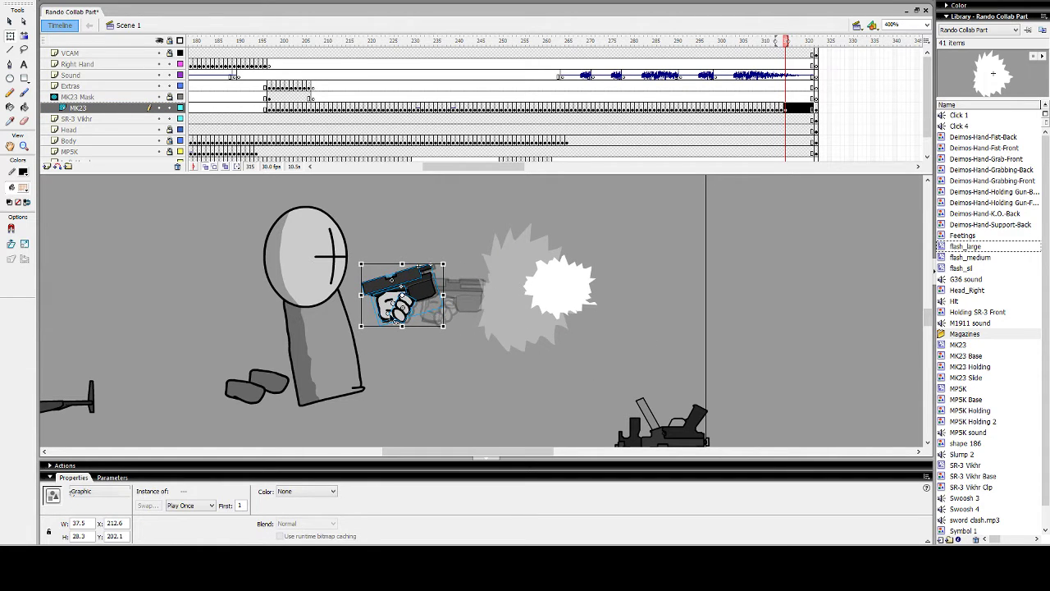
Move the gun's slide further back along the barrel at frame 315
click(457, 232)
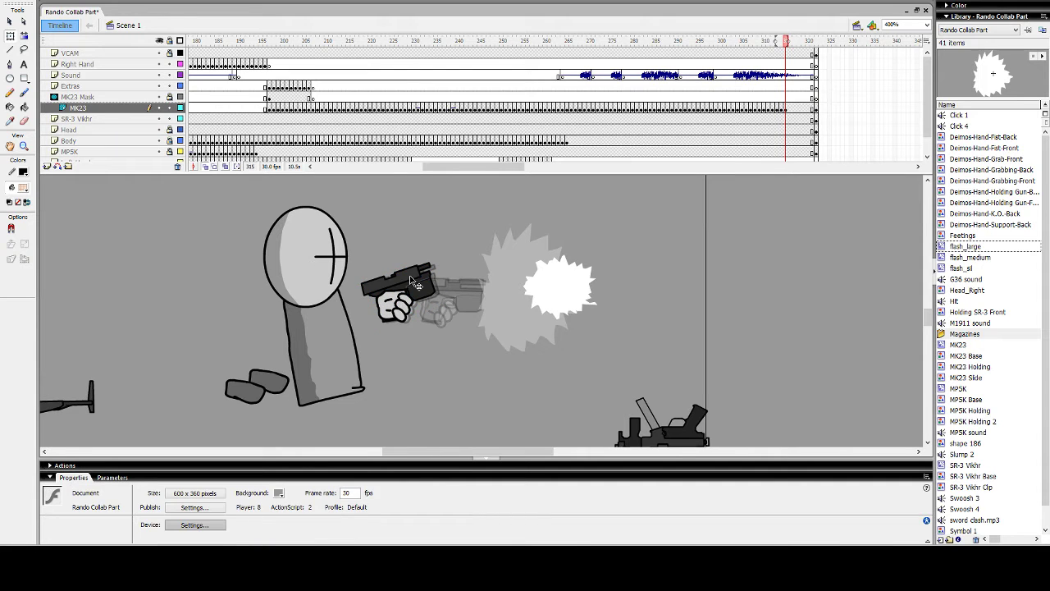
drag(410, 277, 402, 280)
click(474, 231)
Add a keyframe at frame 316, nudge the gun and hand up and back, and rotate them very slightly
click(790, 107)
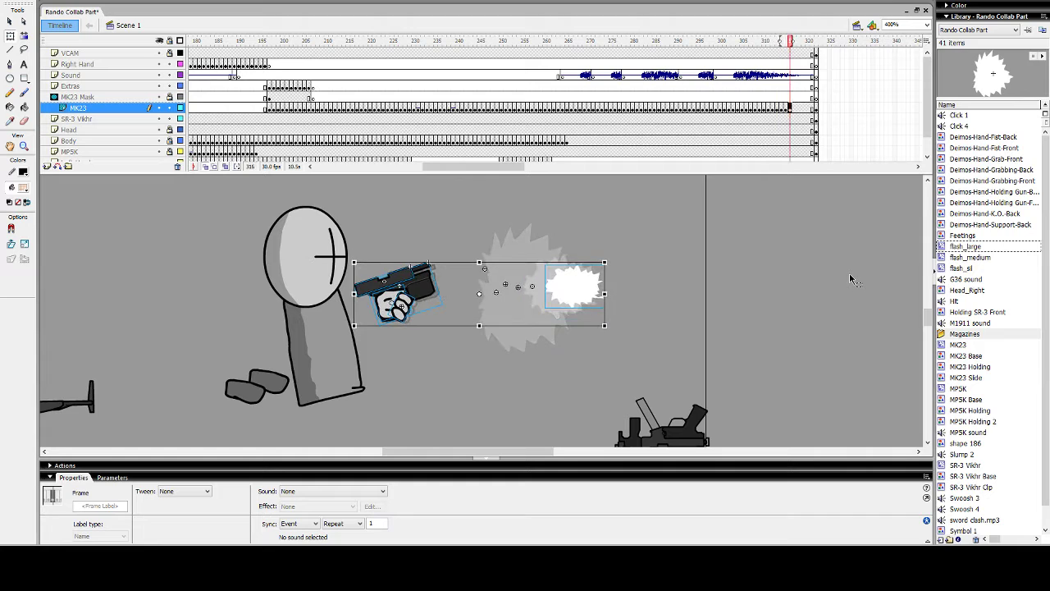
drag(386, 246, 476, 392)
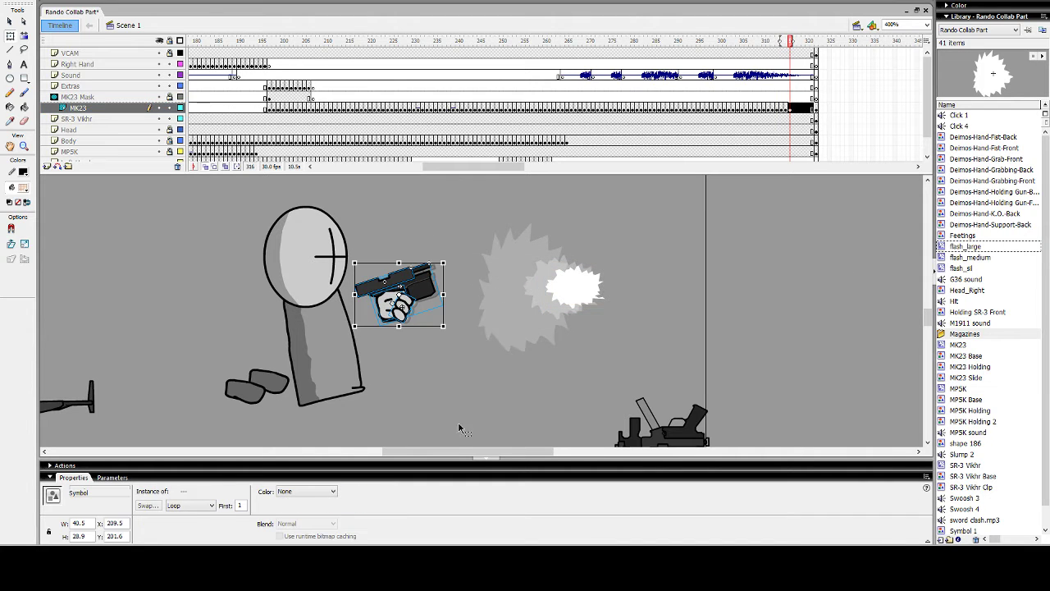
key(Up)
key(Up)
key(Up)
key(Left)
key(Left)
key(Left)
key(Up)
key(Up)
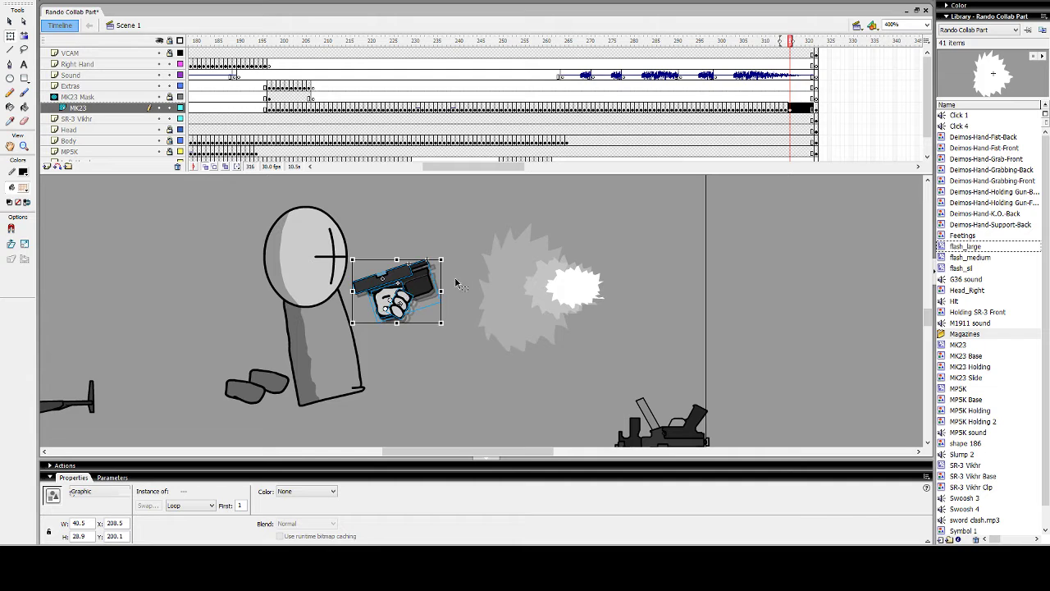
drag(448, 256, 446, 257)
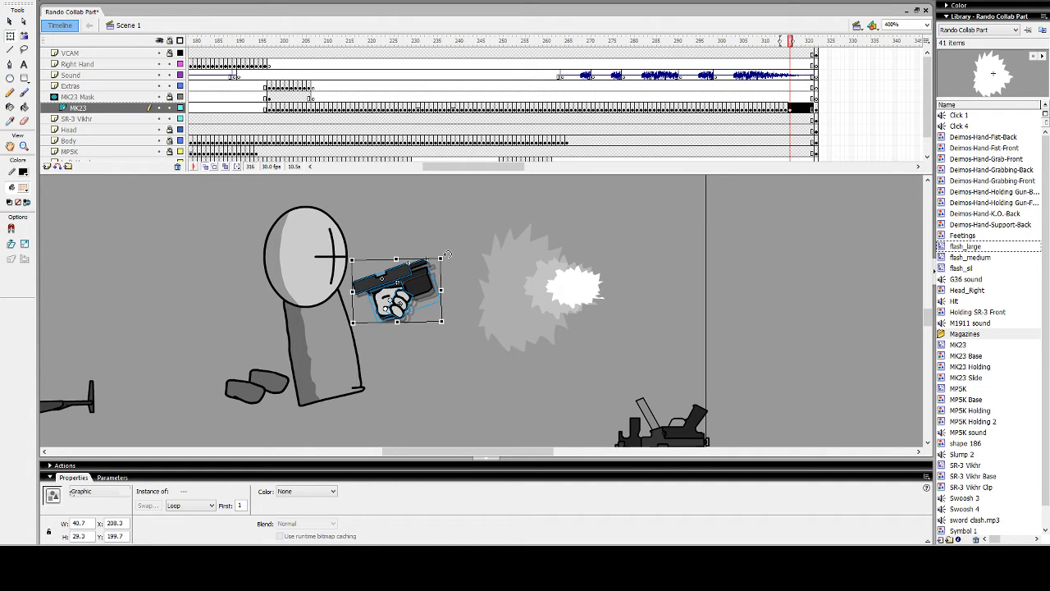
Add a keyframe at frame 317, move the gun and hand slightly forward and up, and adjust their tilt
click(793, 107)
key(period)
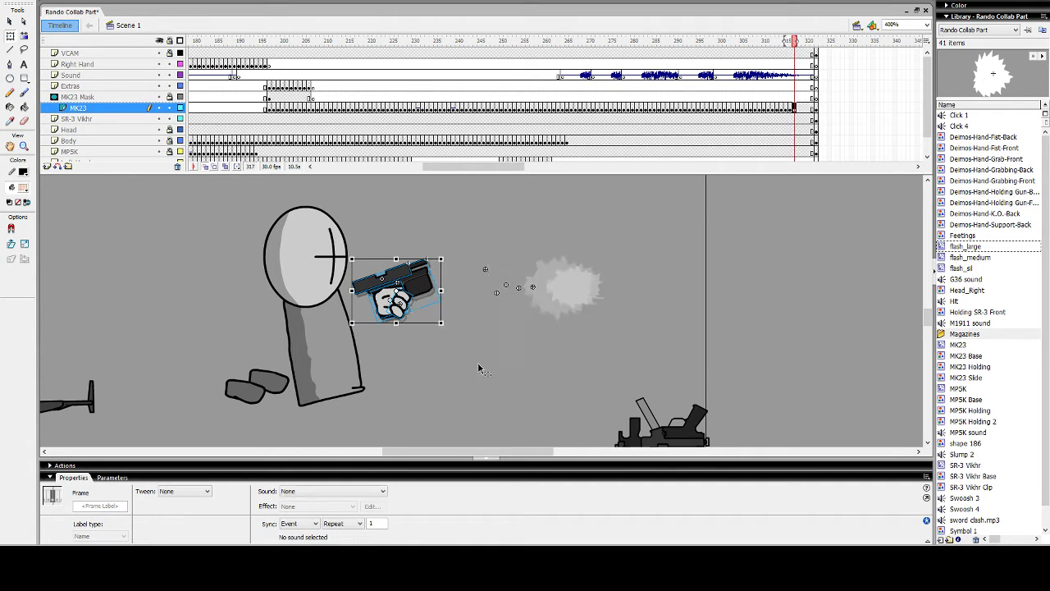
drag(408, 286, 421, 286)
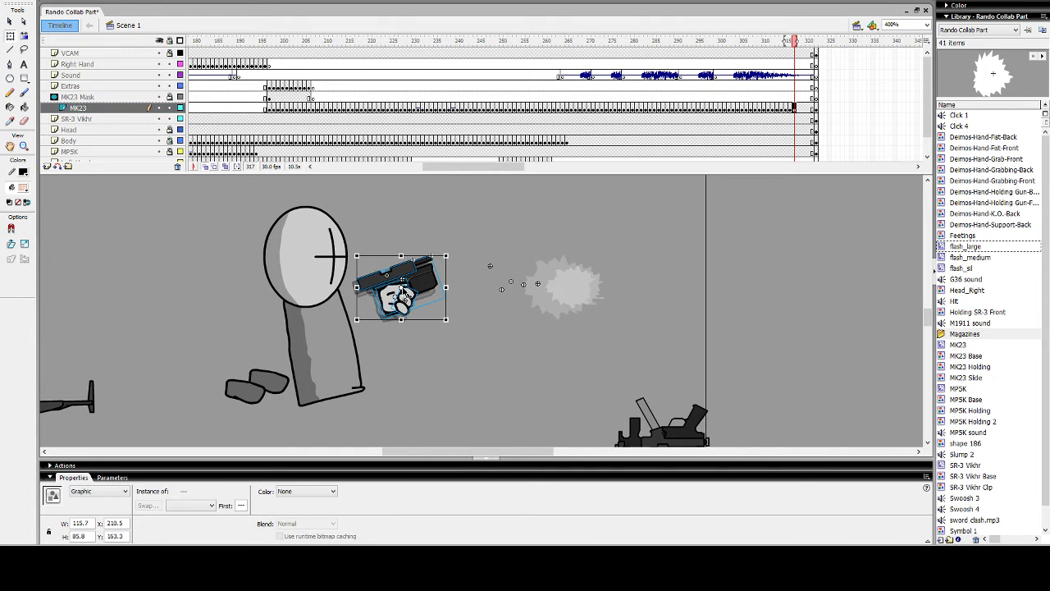
drag(454, 251, 436, 280)
click(457, 318)
click(584, 205)
Add a keyframe at frame 318, bring the gun and hand forward, and move the slide forward on the gun
click(793, 111)
key(F6)
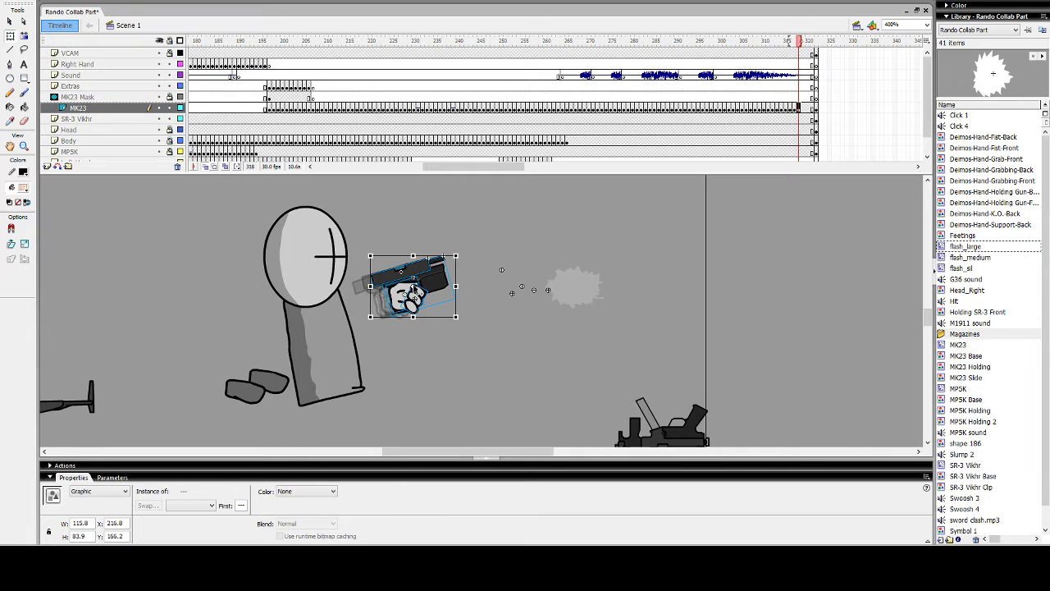
click(526, 245)
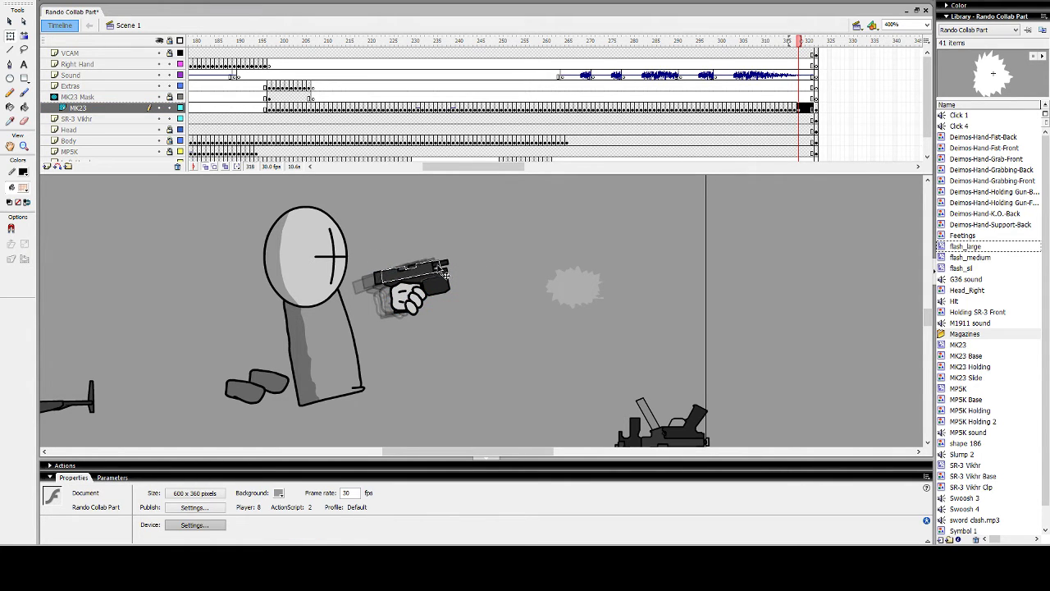
click(438, 270)
Pose the gun on a new keyframe at frame 319, moving it forward with the hand, tilted closer to level and its slide shifted forward
click(802, 107)
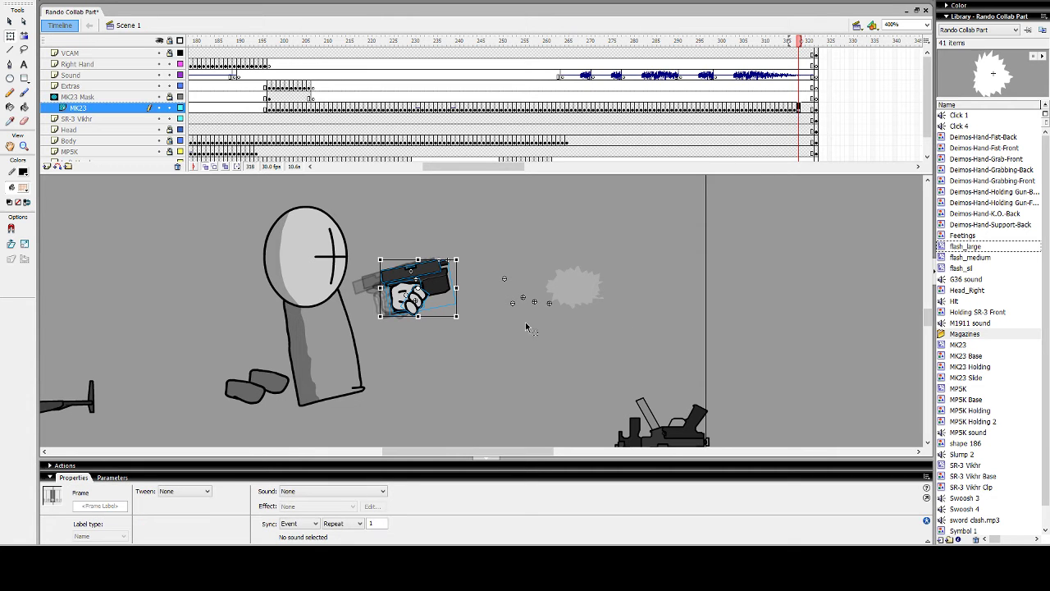
drag(454, 291, 464, 291)
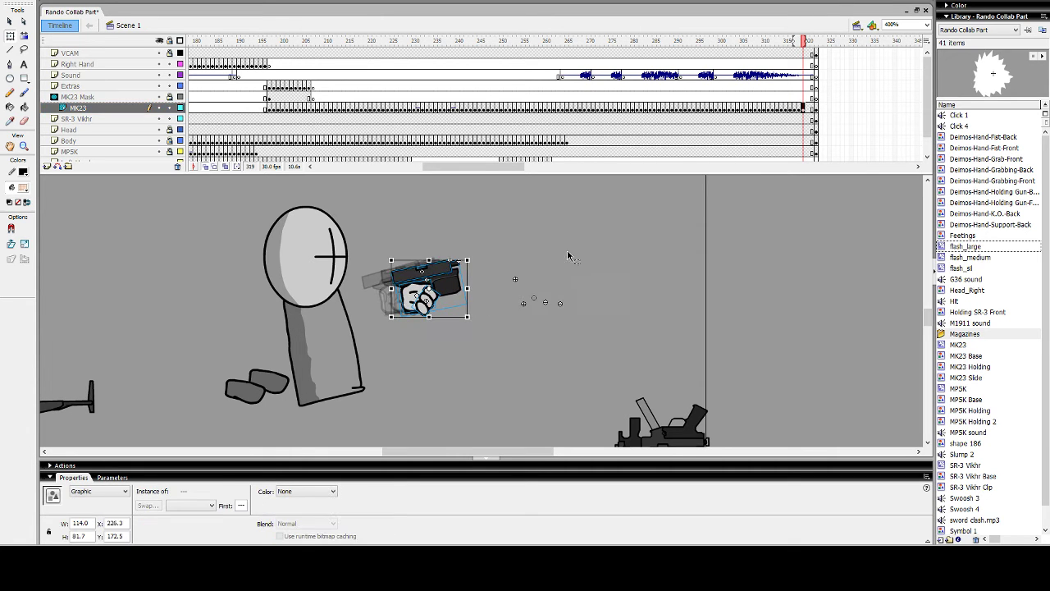
drag(475, 256, 500, 256)
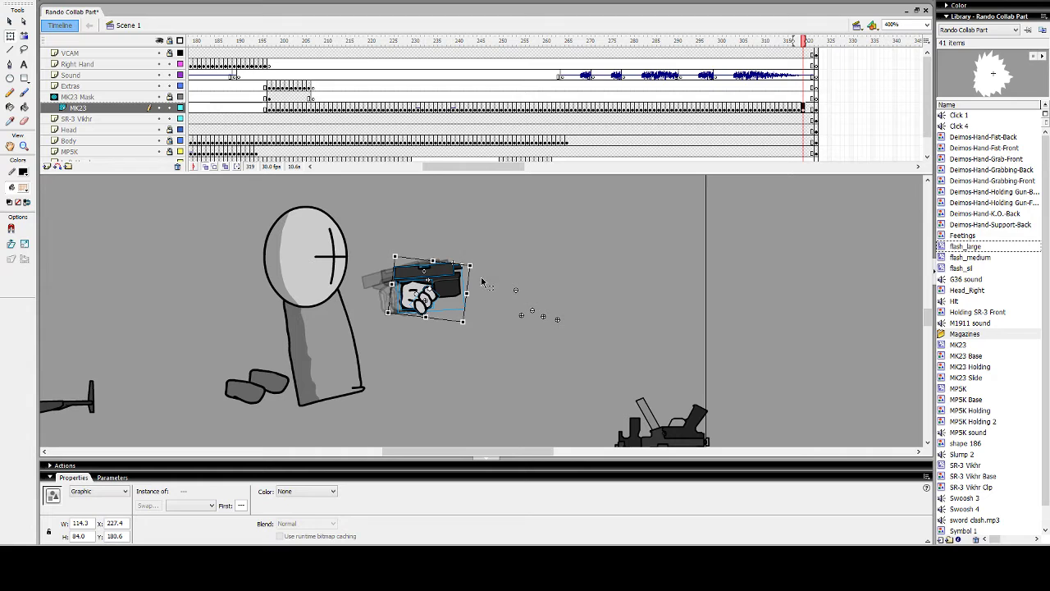
key(ctrl+z)
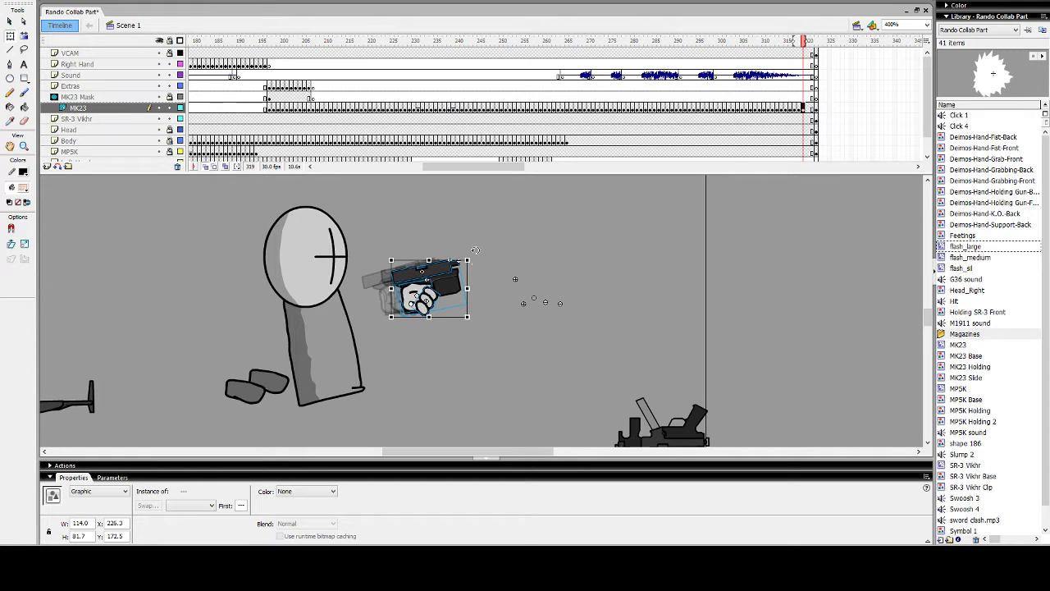
drag(475, 249, 481, 257)
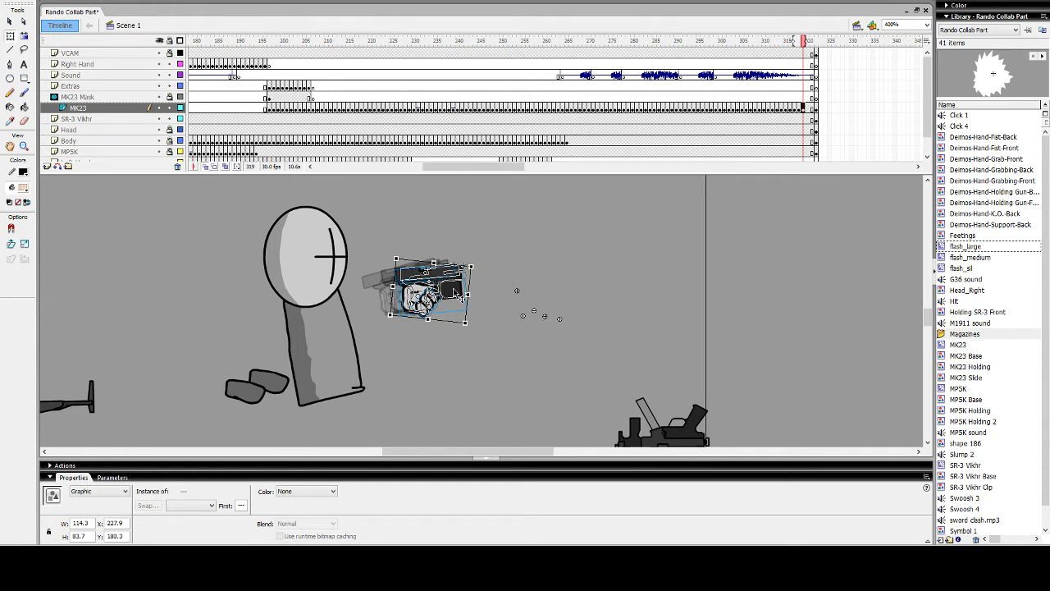
key(ctrl+z)
click(503, 246)
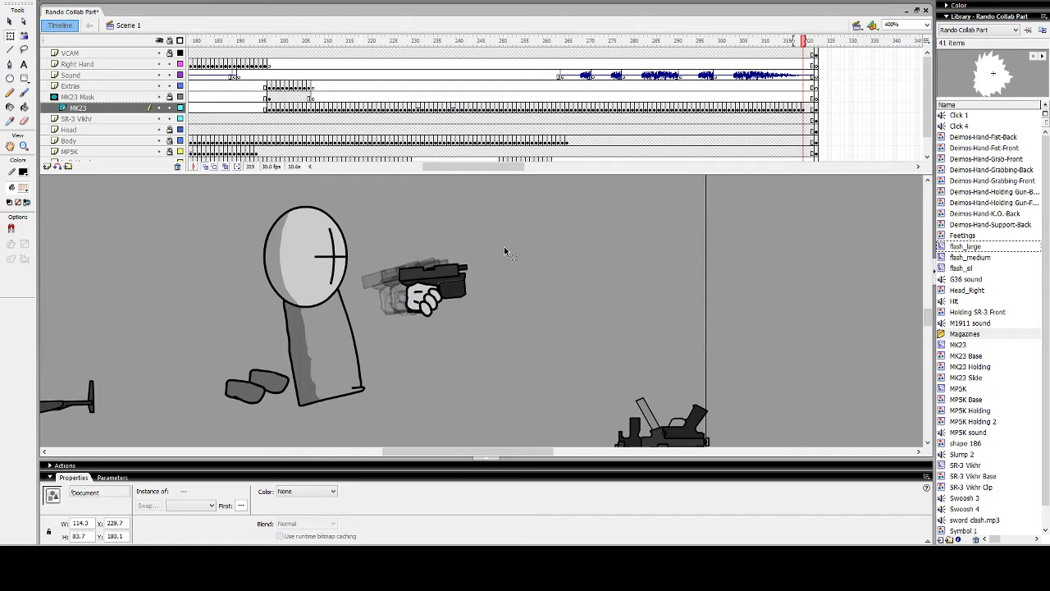
drag(449, 274, 453, 274)
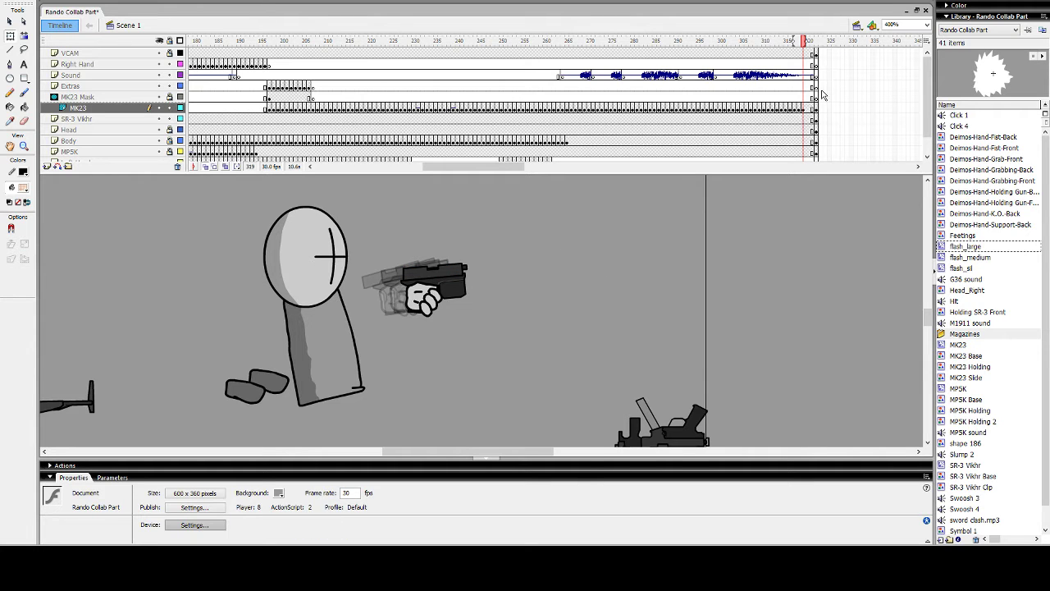
Remove frame 322 from all layers, from VCAM down to Feetings
drag(815, 54, 819, 138)
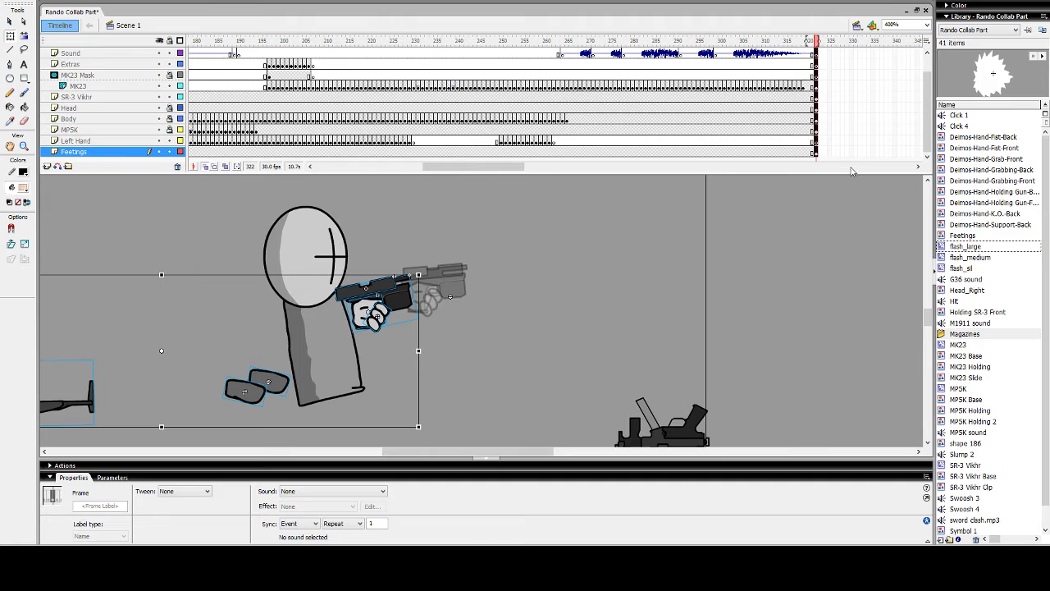
key(shift+F5)
scroll(790, 134, up, 2)
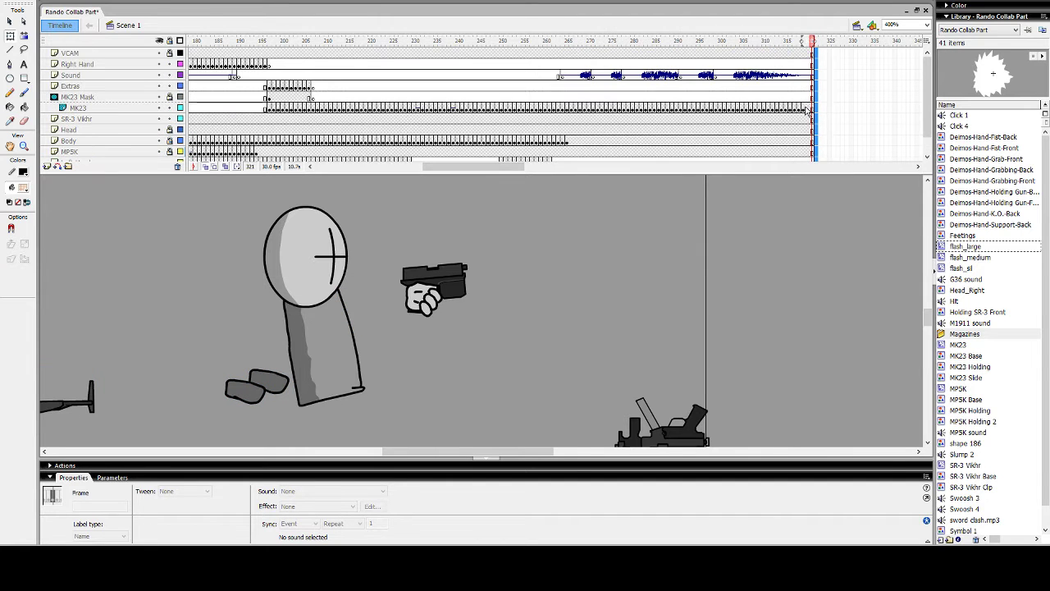
Add a keyframe at frame 320 on the MK23 layer and move the gun and hand slightly forward and down
click(803, 107)
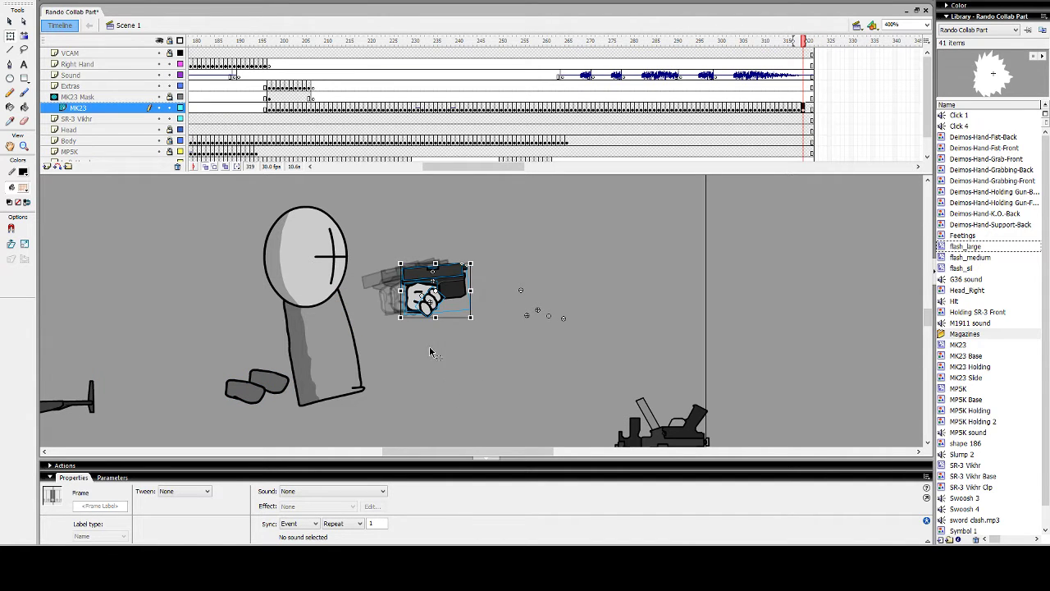
key(F6)
drag(452, 290, 462, 295)
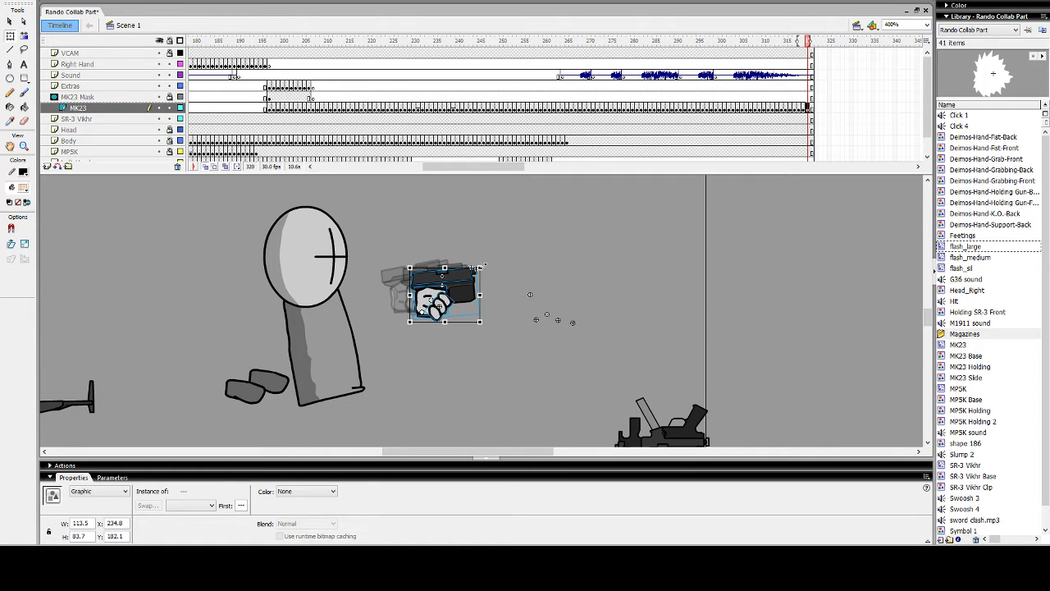
Shift the gun and hand slightly forward and down on frame 321 and rotate the muzzle slightly downward
key(period)
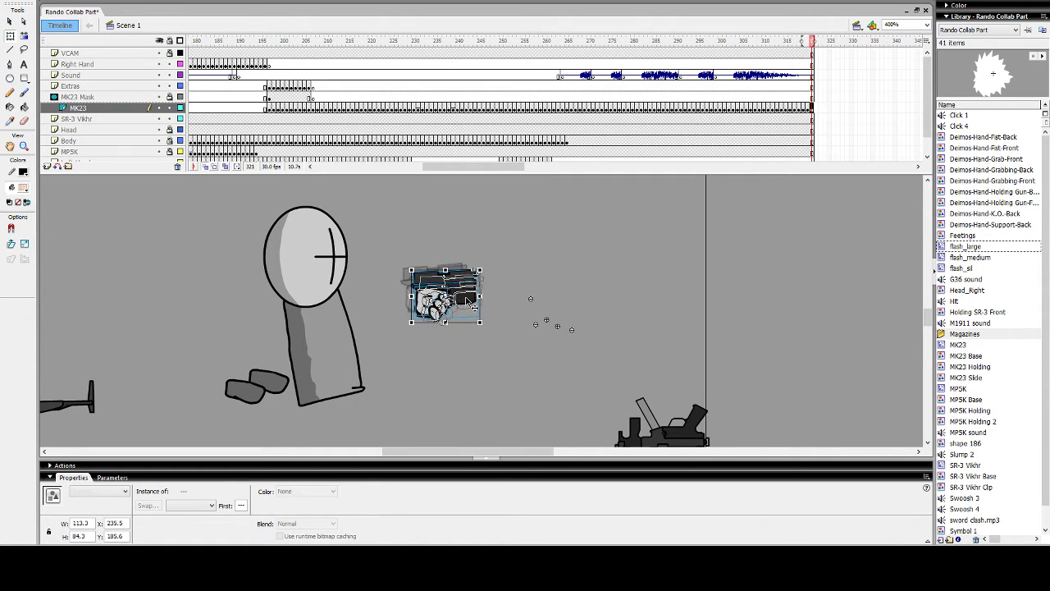
drag(466, 301, 471, 305)
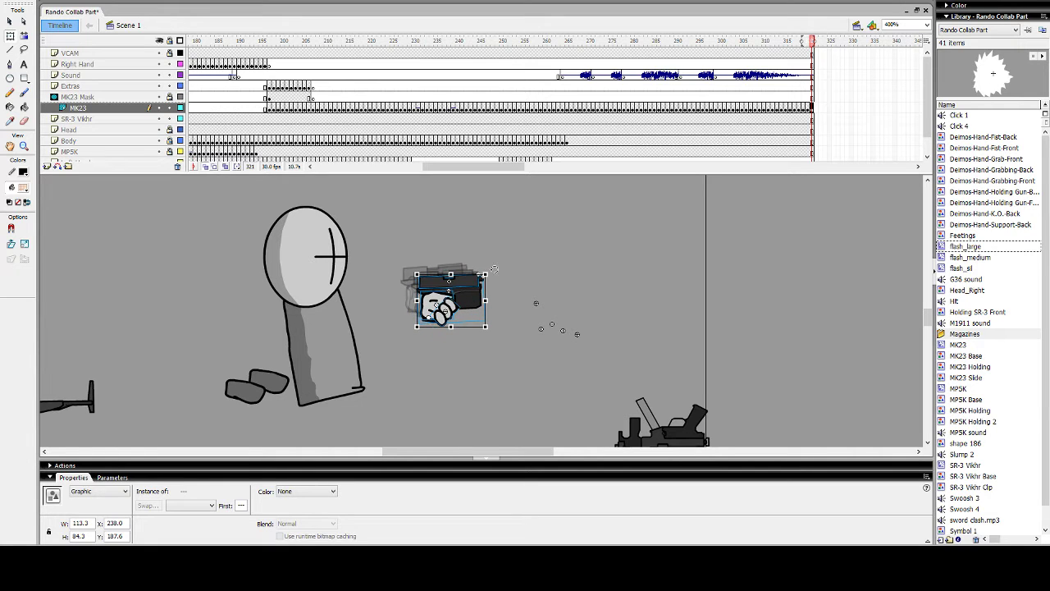
drag(494, 268, 497, 274)
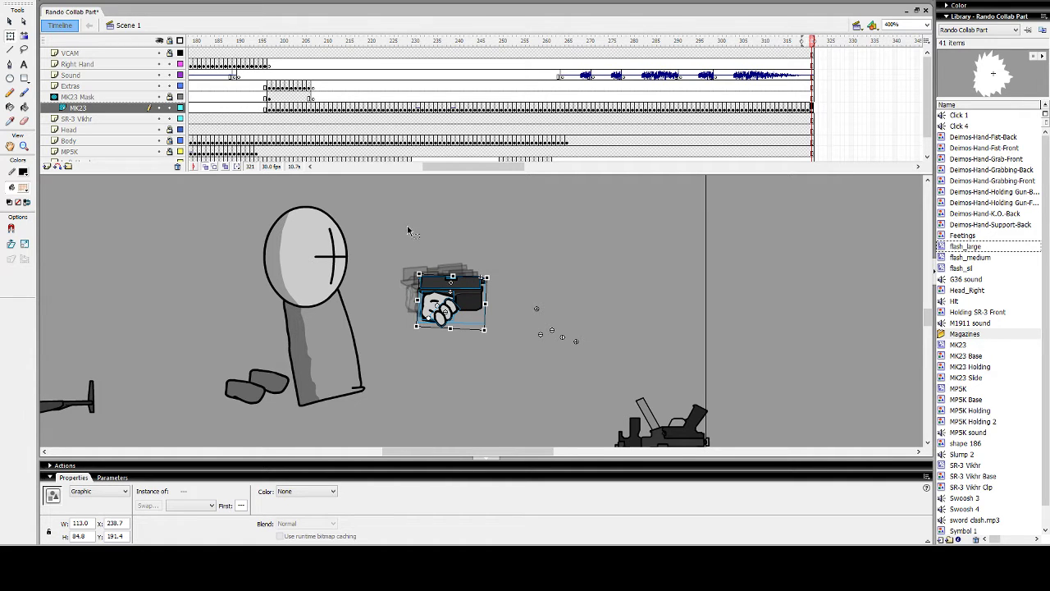
Insert a blank keyframe at frame 310 on the Sound layer and assign a gunshot sound to it
drag(466, 167, 542, 170)
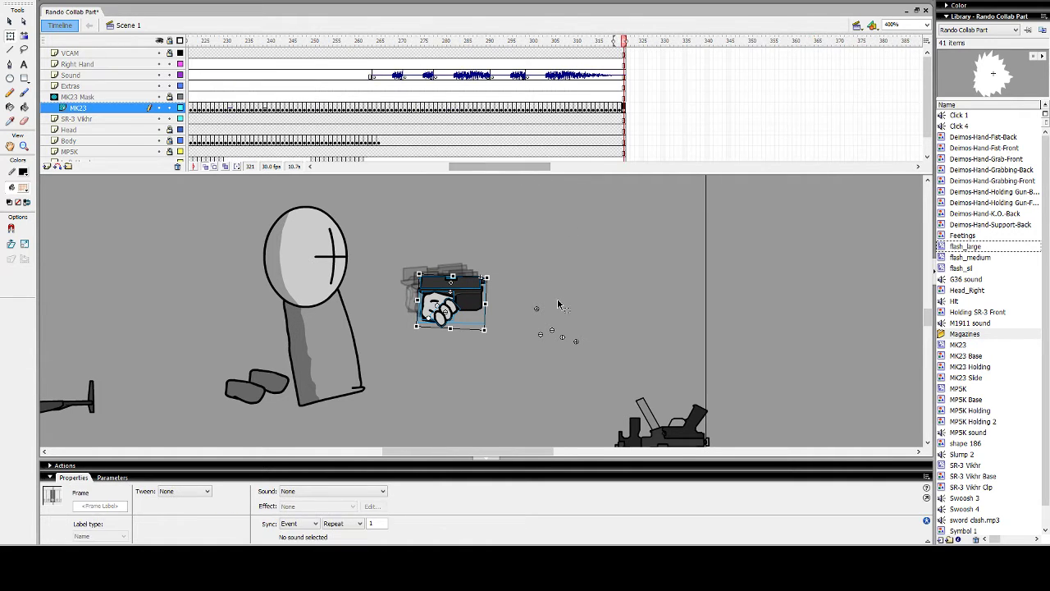
drag(554, 41, 579, 82)
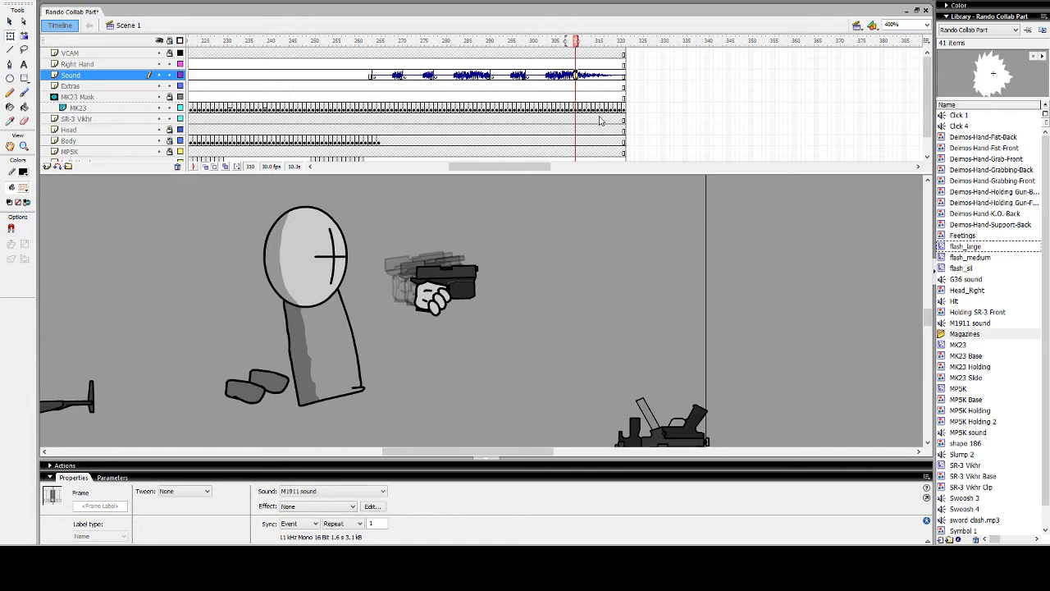
key(F7)
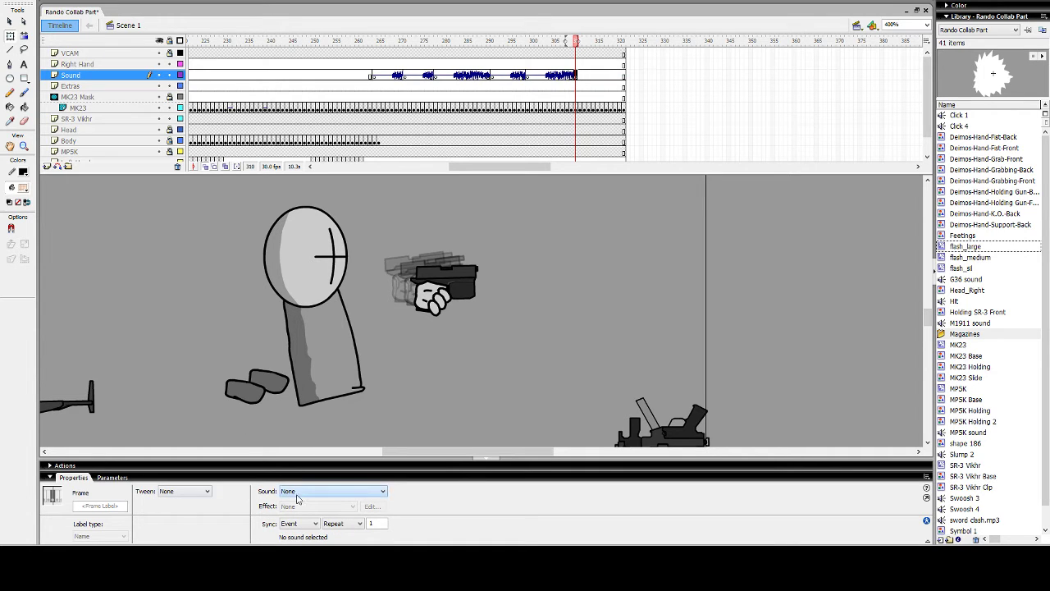
click(306, 449)
Play back the last shot repeatedly from around frame 305 to frame 321 to check the sound against the motion
click(554, 41)
key(Return)
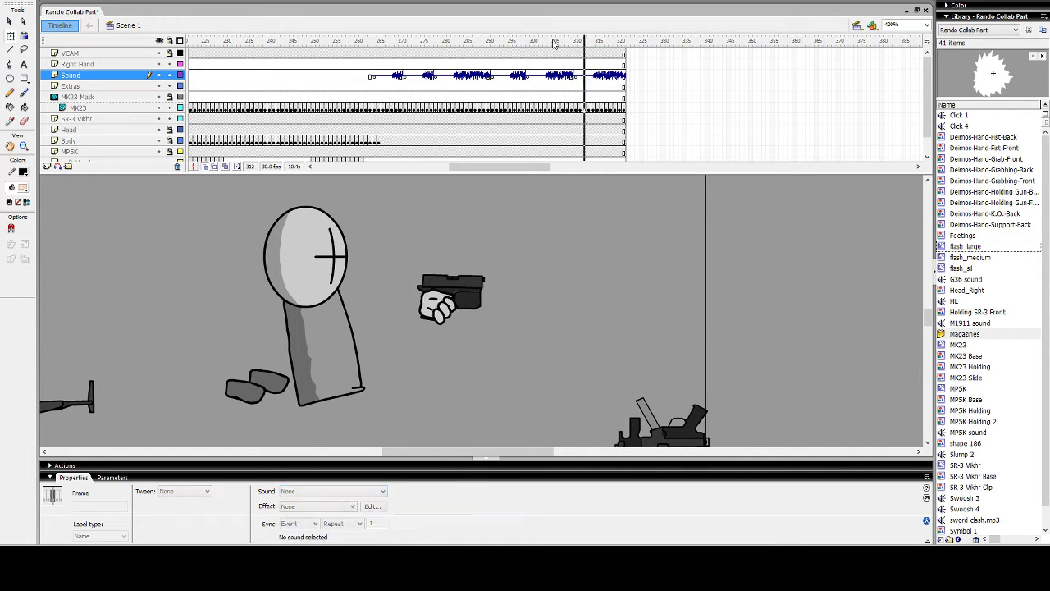
click(566, 42)
key(Return)
click(566, 41)
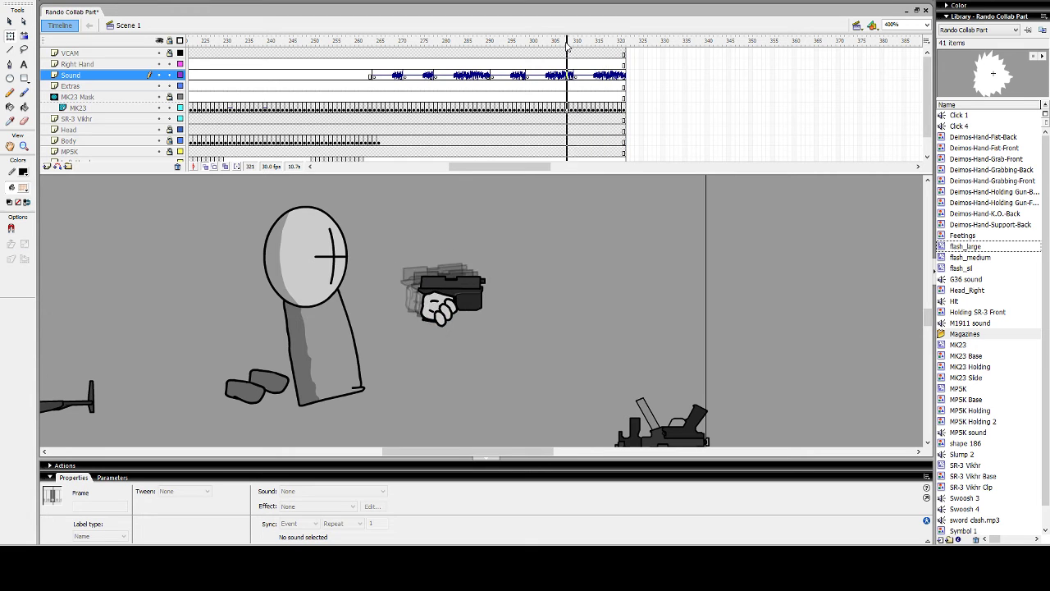
key(Return)
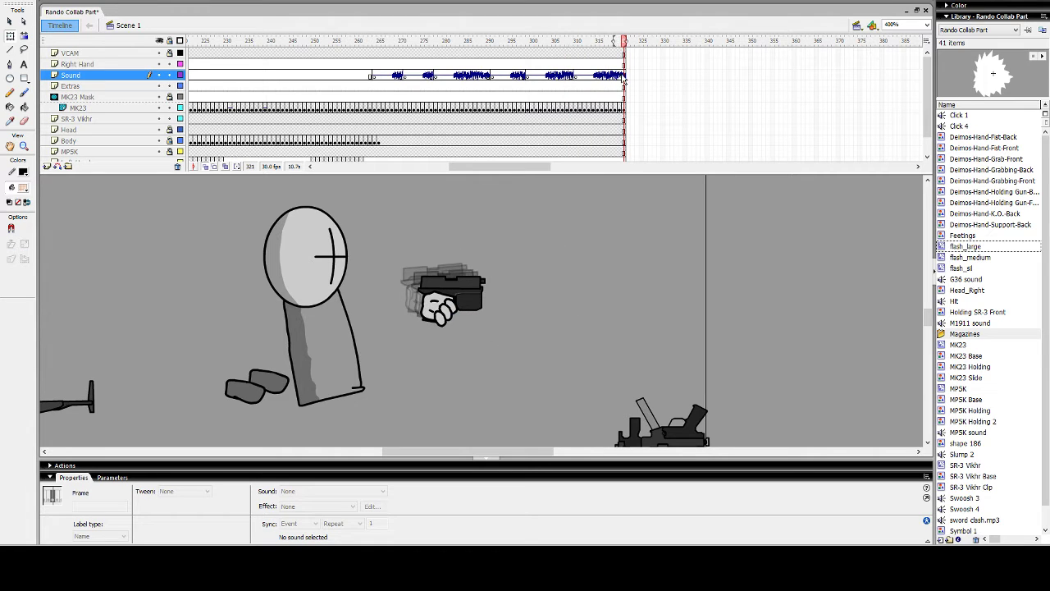
Write a text note beside the gun on frame 321 reading "now, im gonna make the guy throw it" and "cause... why not :3"
click(625, 109)
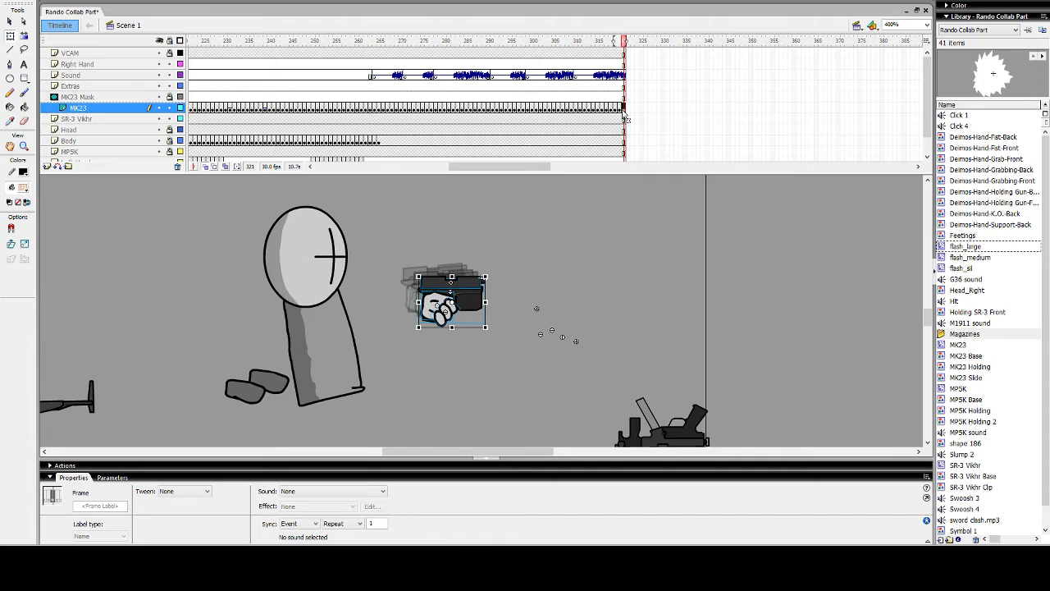
click(24, 64)
drag(506, 202, 649, 233)
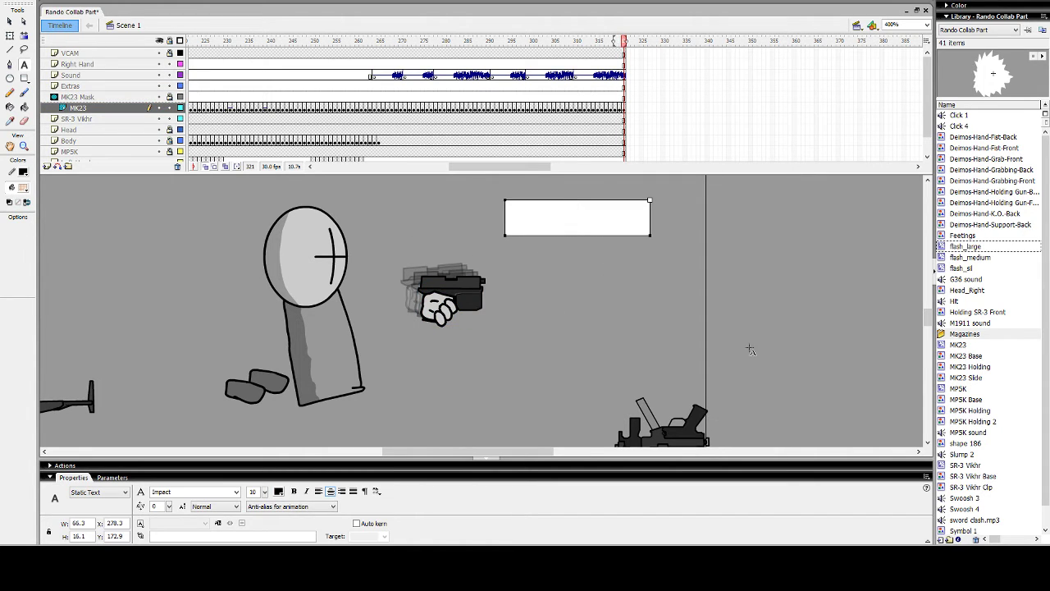
text(now, im gonna)
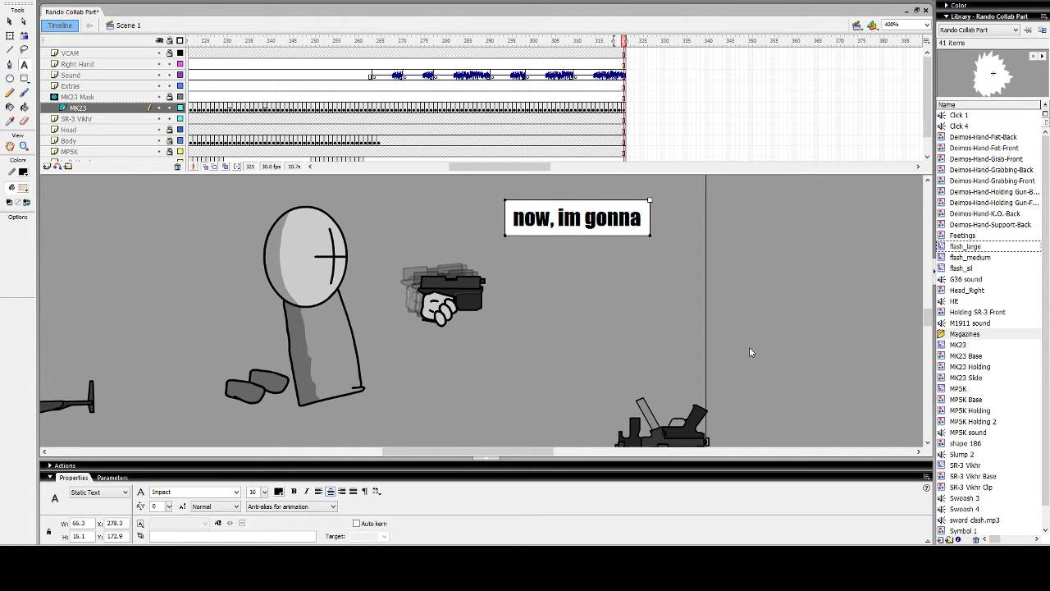
text( make the guy throw it)
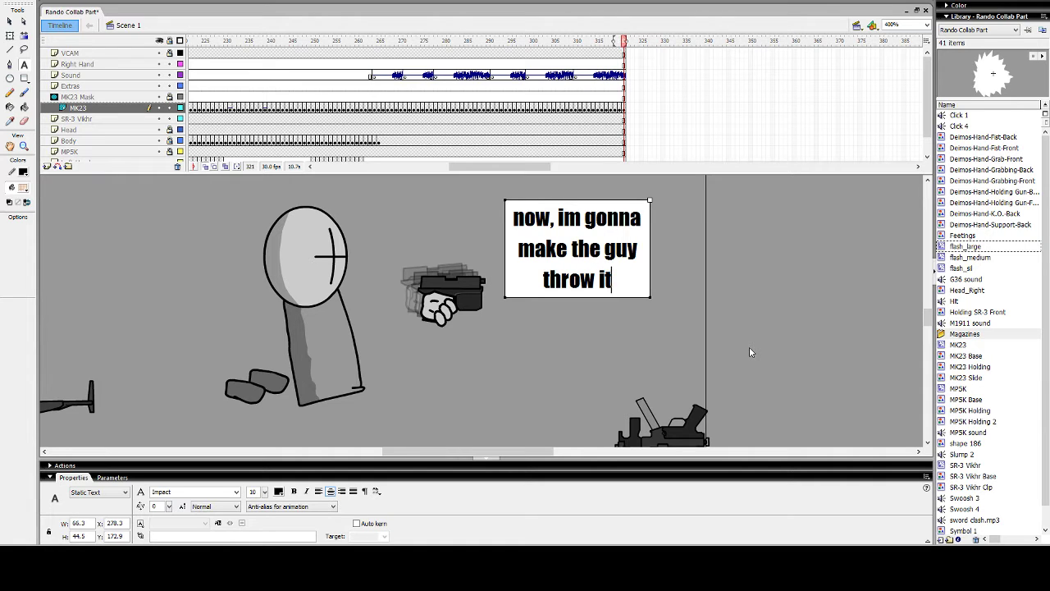
key(Return)
key(Return)
text(cau)
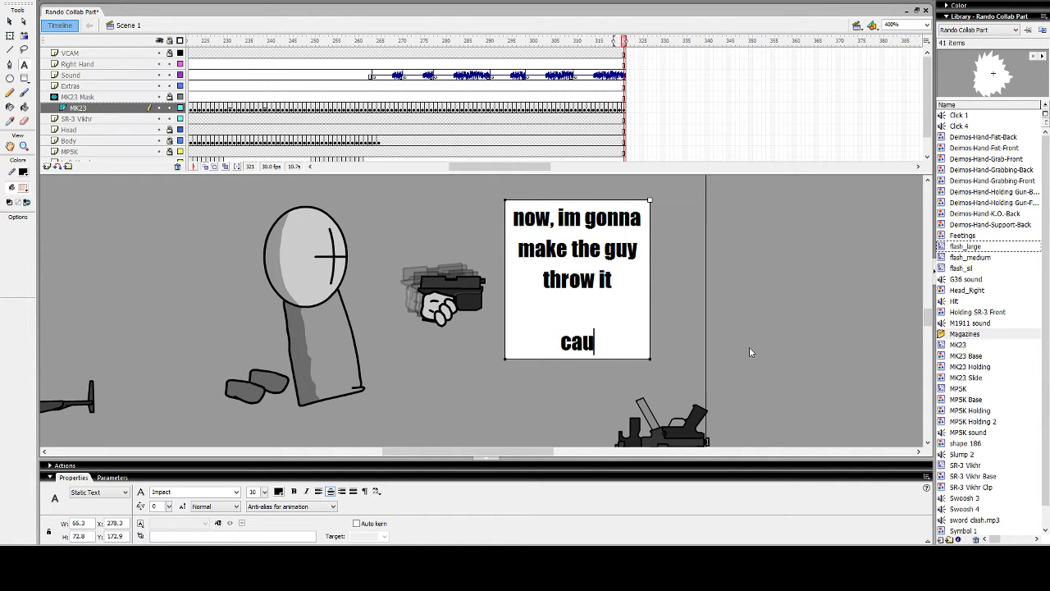
text(se..)
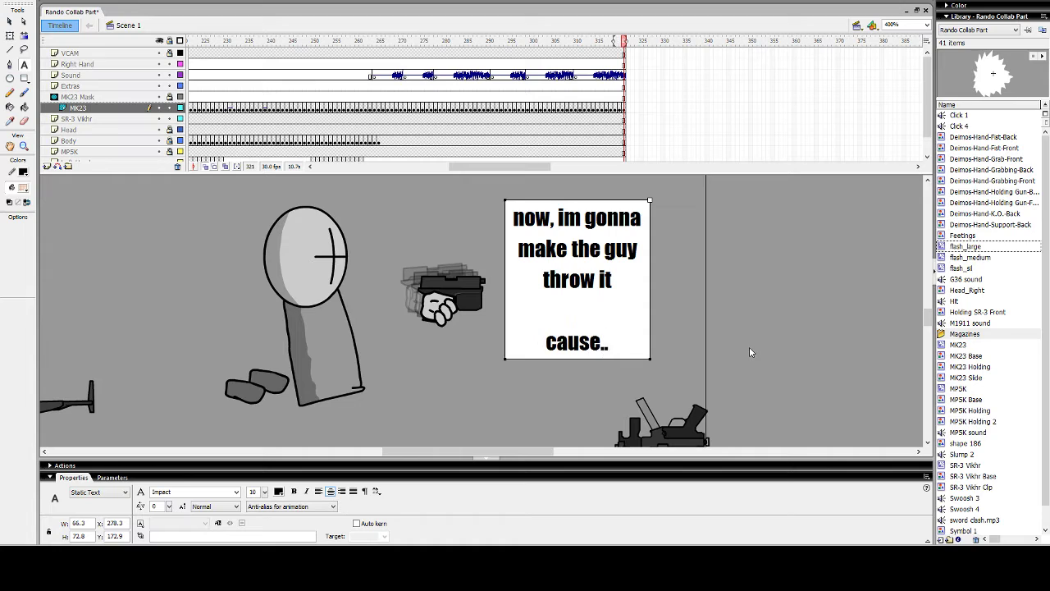
text(. hw)
key(BackSpace)
key(BackSpace)
key(BackSpace)
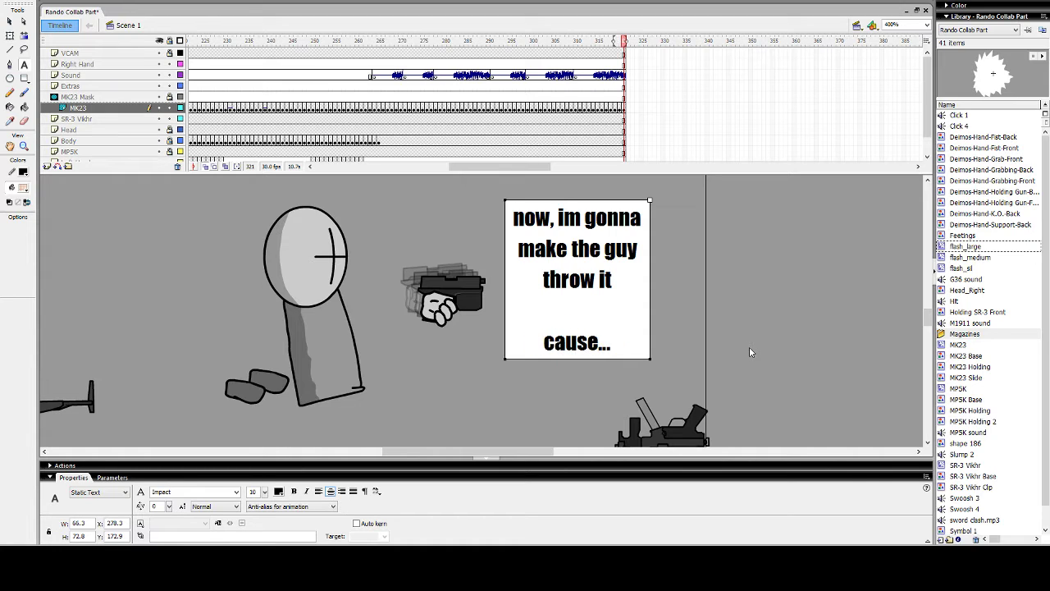
text(why not :3)
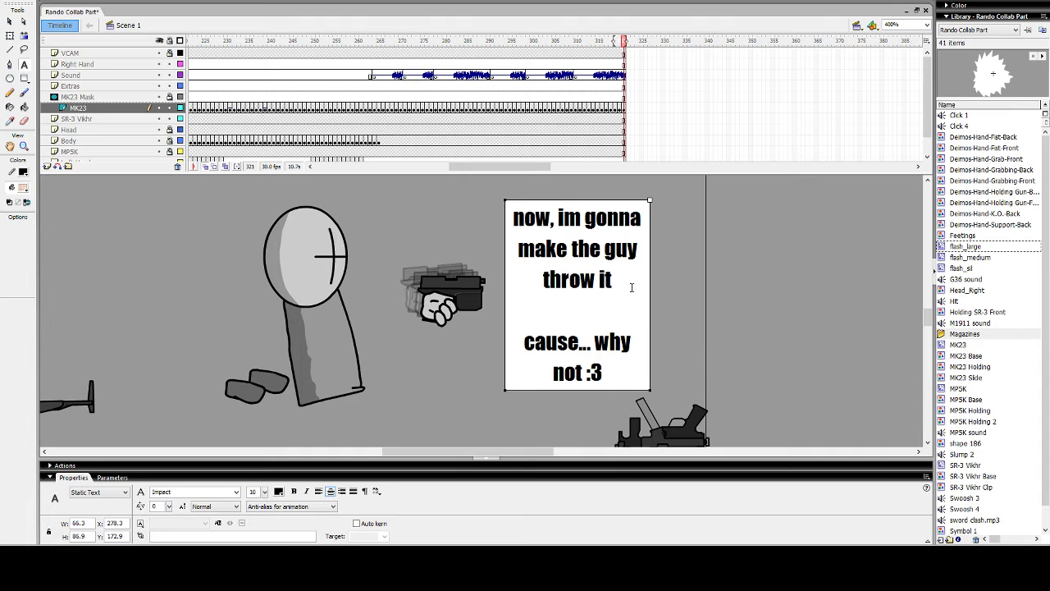
Delete the note's text, discard the empty text box and return to the Free Transform tool
drag(638, 375, 510, 215)
key(BackSpace)
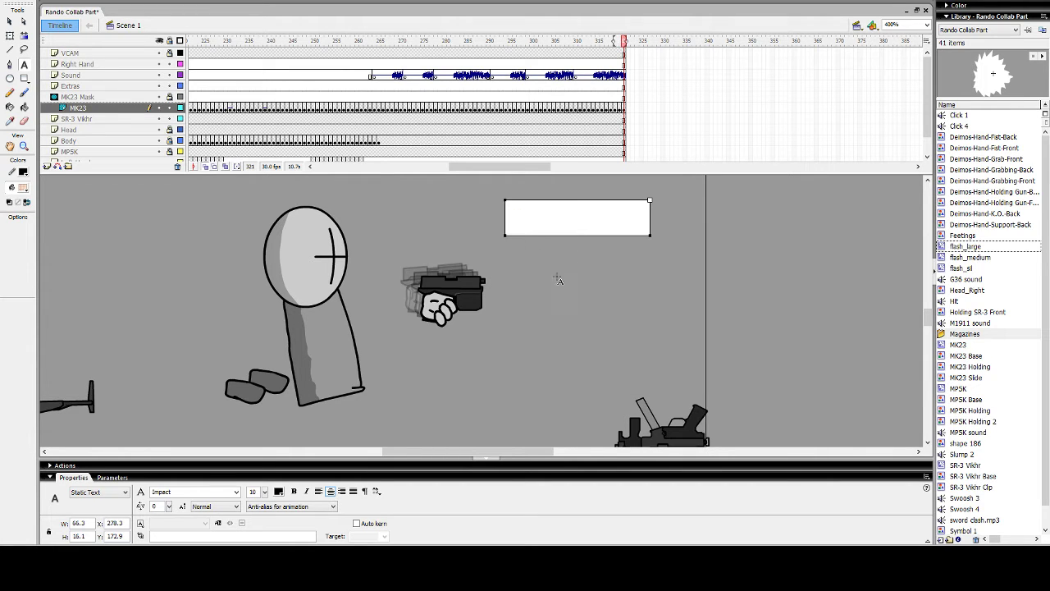
click(646, 311)
key(q)
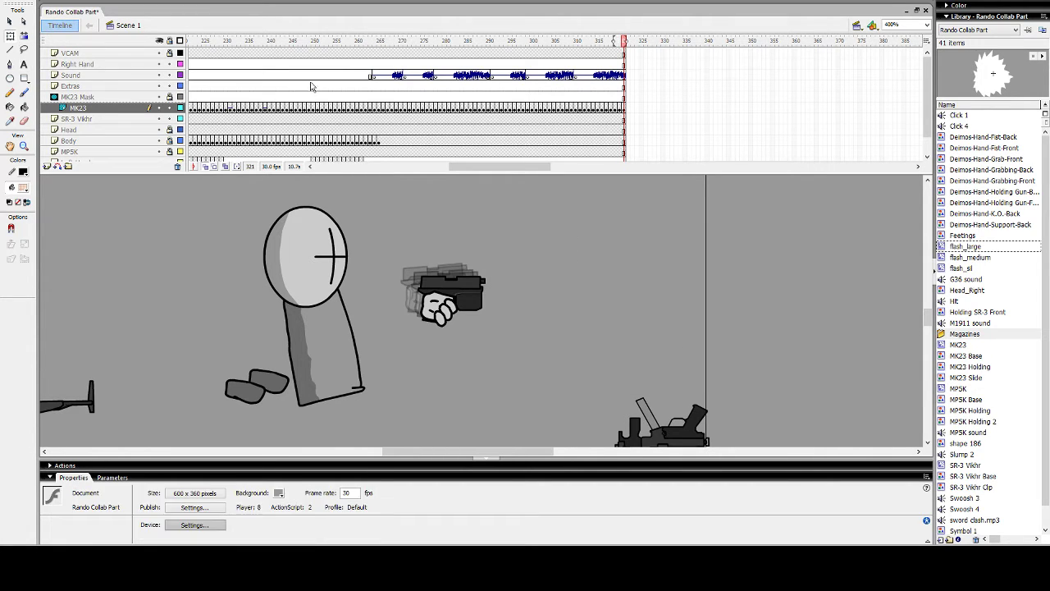
Add keyframes at frames 322 to 324 on the MK23 layer, moving the gun and hand slightly forward and down
click(623, 110)
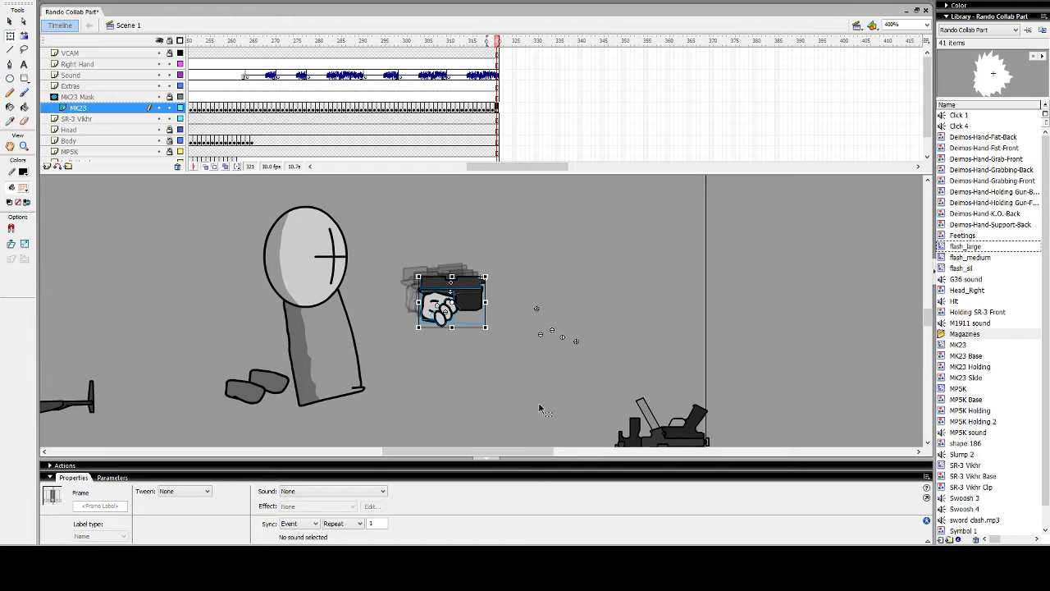
key(F6)
drag(465, 301, 501, 294)
key(F6)
click(544, 291)
key(F6)
Preview the Deimos hand symbols and the MK23 symbols in the library
click(987, 170)
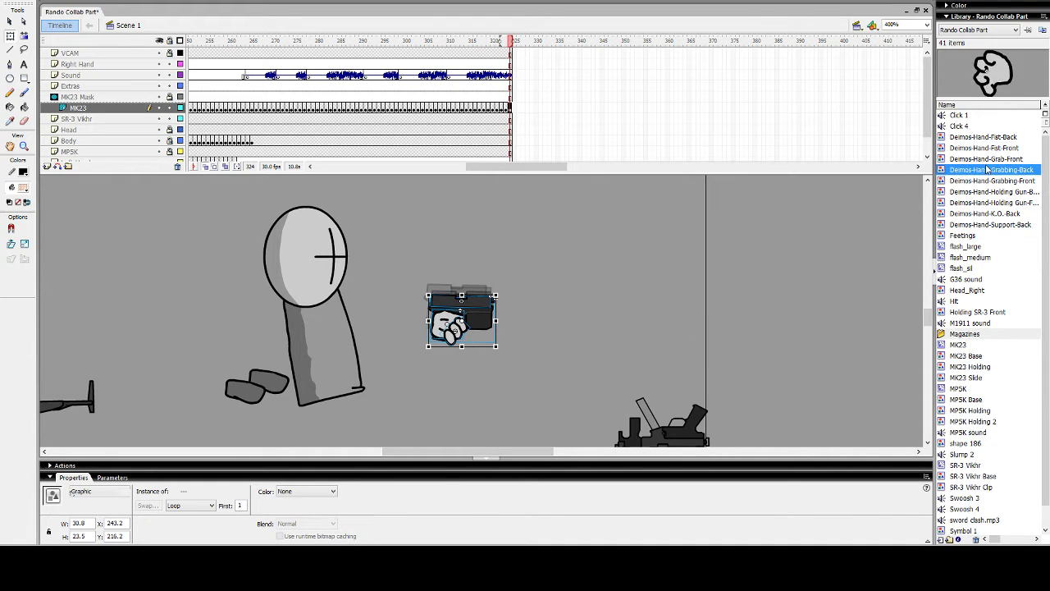
click(987, 159)
click(988, 181)
click(988, 192)
click(989, 204)
key(Down)
key(Down)
key(Up)
key(Up)
key(Up)
key(Up)
key(Up)
key(Up)
key(Up)
key(Up)
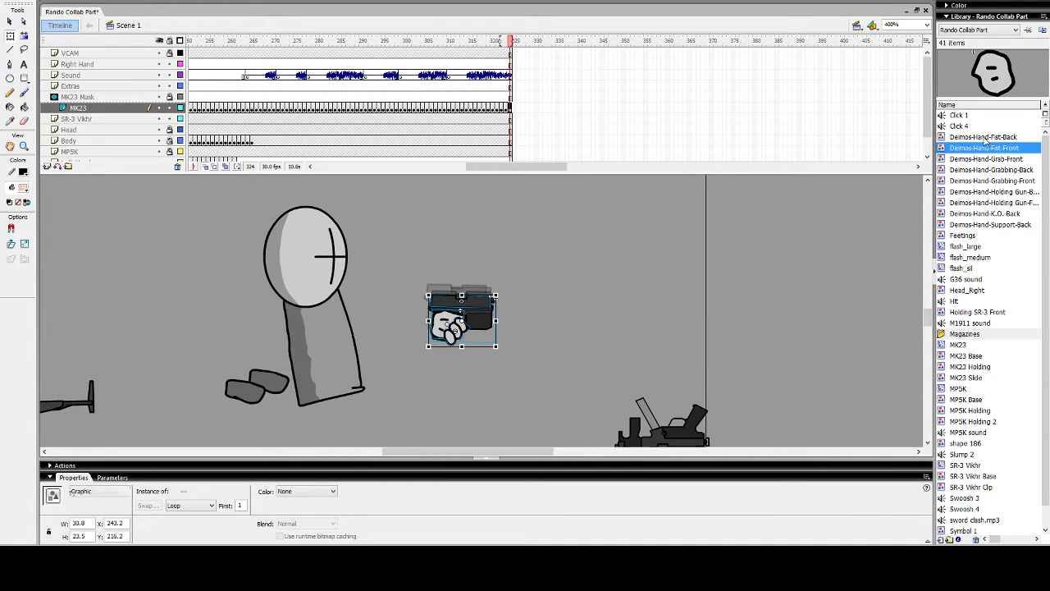
click(970, 377)
click(970, 367)
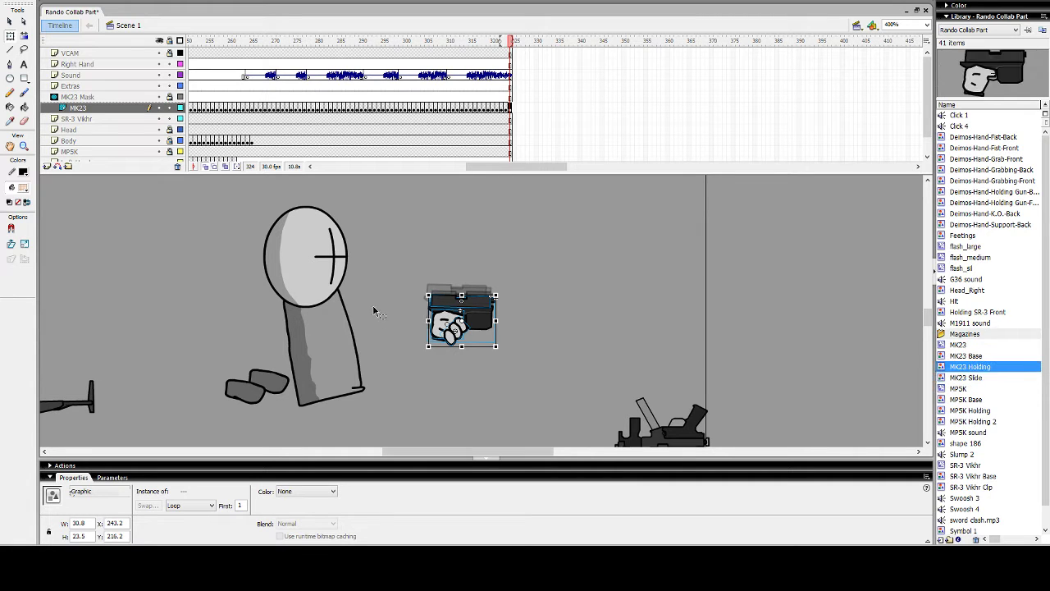
key(Delete)
drag(968, 372, 554, 336)
key(ctrl+z)
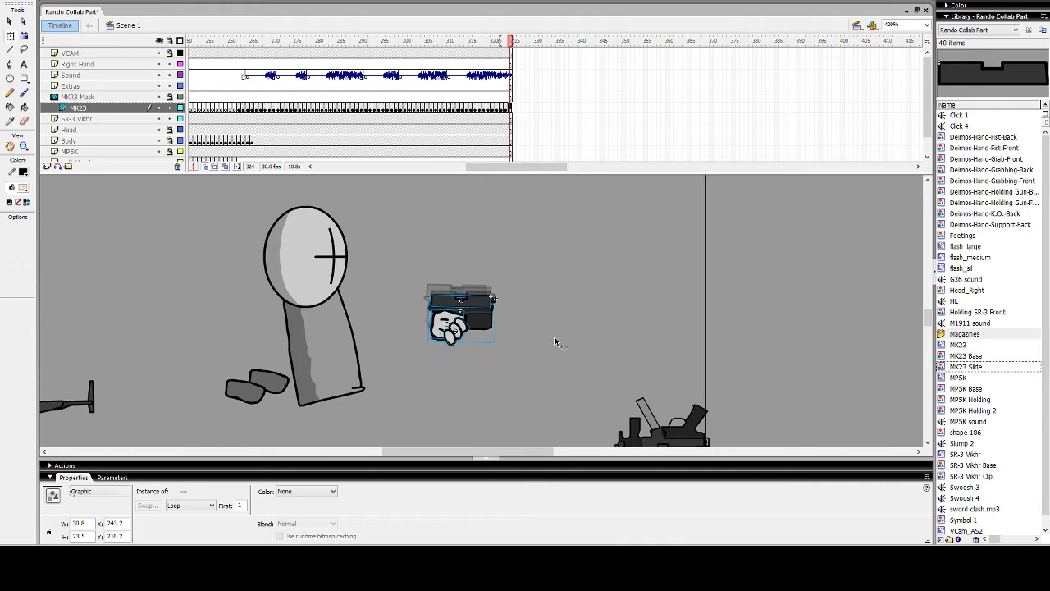
key(ctrl+z)
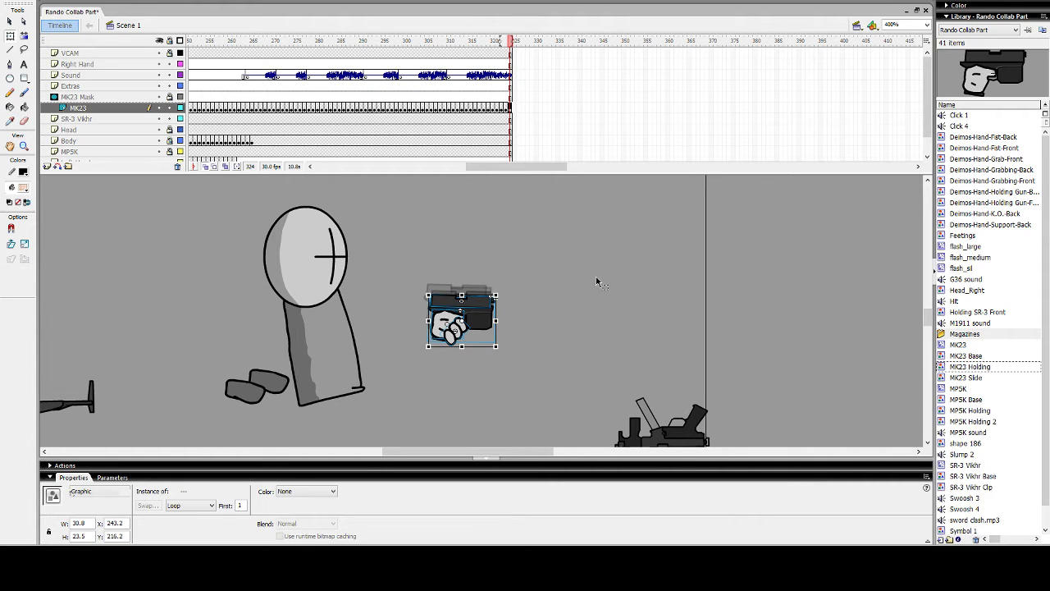
key(ctrl+z)
key(ctrl+z)
Replace the gun on frame 324 with the MK23 Holding symbol and place Deimos-Hand-Support-Back over its grip
click(972, 367)
drag(463, 313, 461, 321)
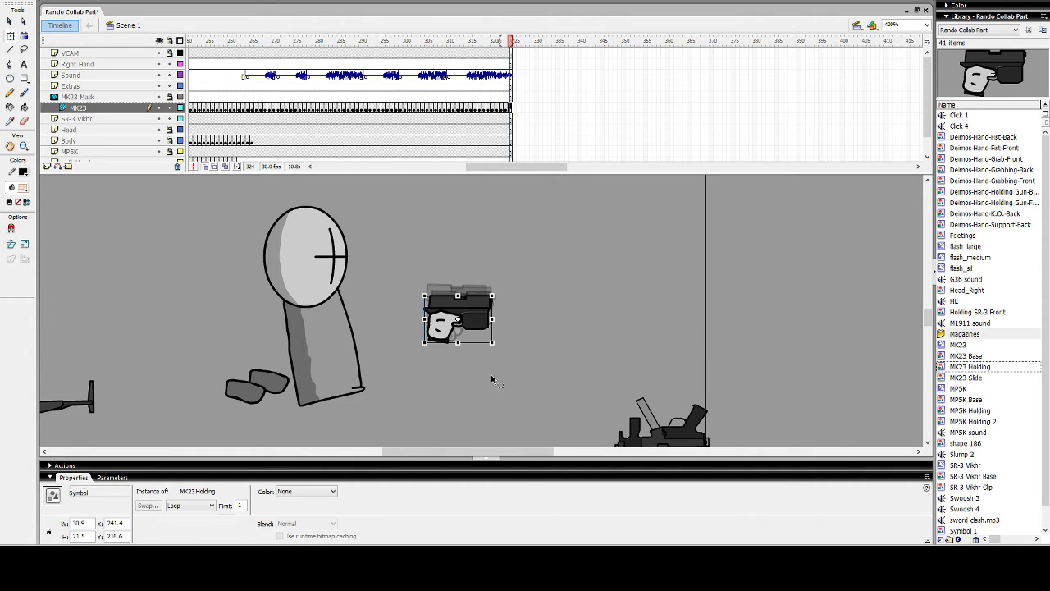
click(994, 215)
drag(993, 225, 455, 335)
click(507, 358)
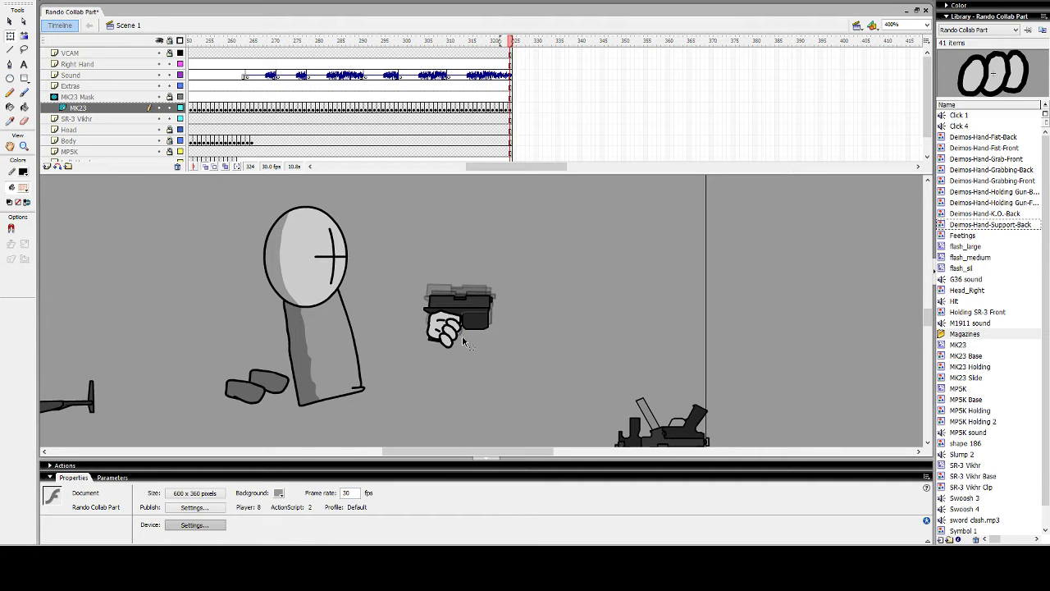
Select the assembled gun and support hand on frame 324 and position them slightly forward of the previous frame's pose
drag(424, 272, 499, 375)
drag(479, 328, 545, 326)
click(538, 376)
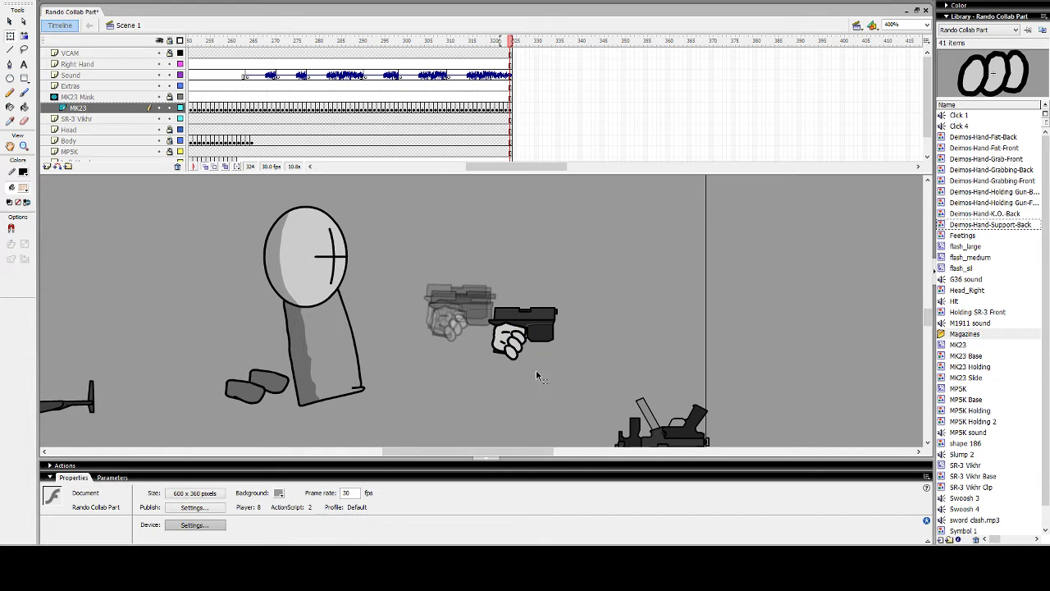
click(523, 359)
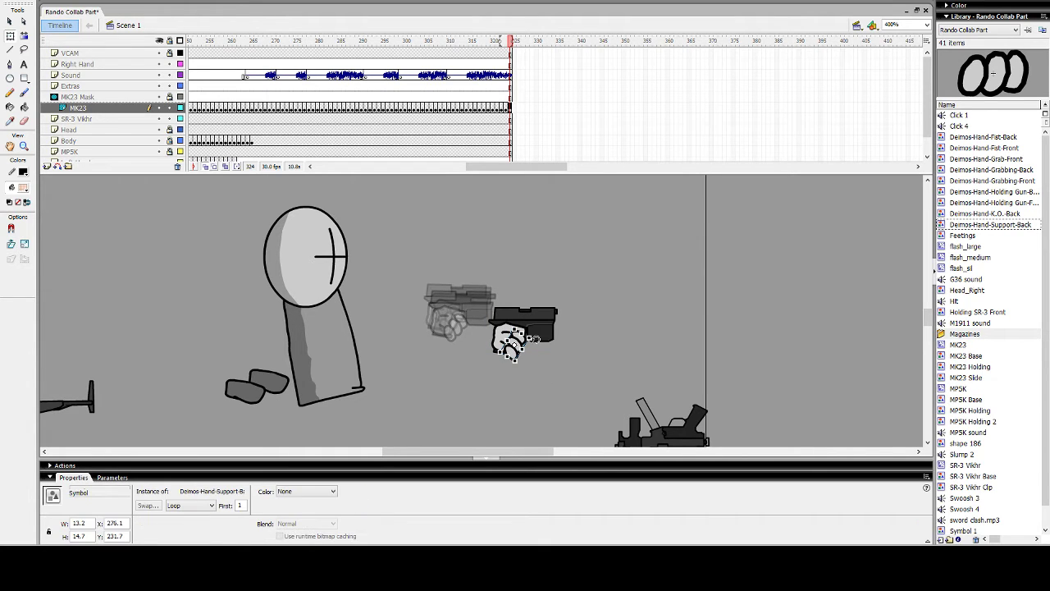
click(544, 367)
click(525, 348)
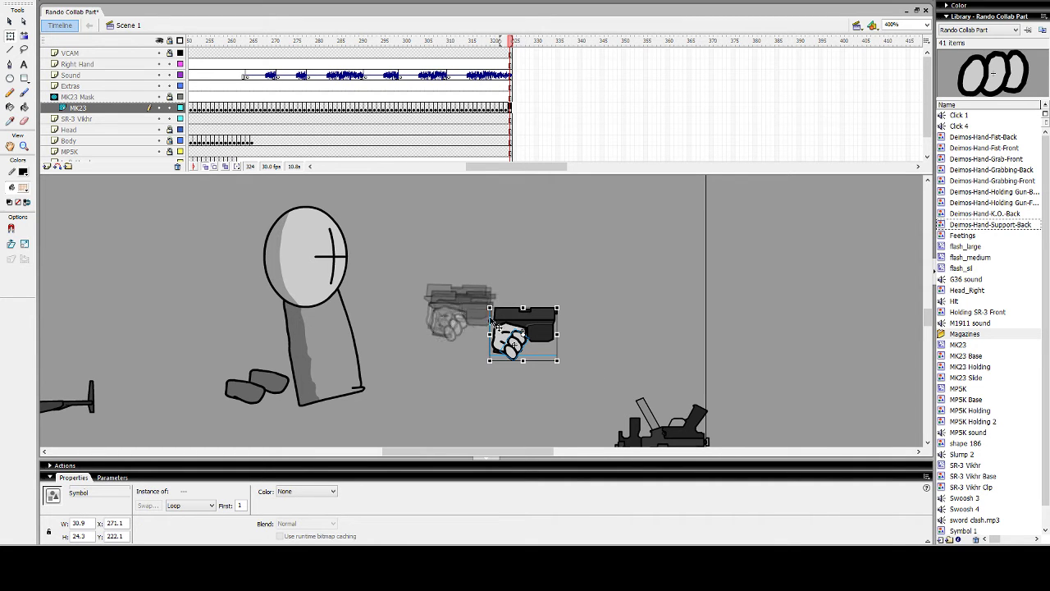
drag(489, 316, 434, 305)
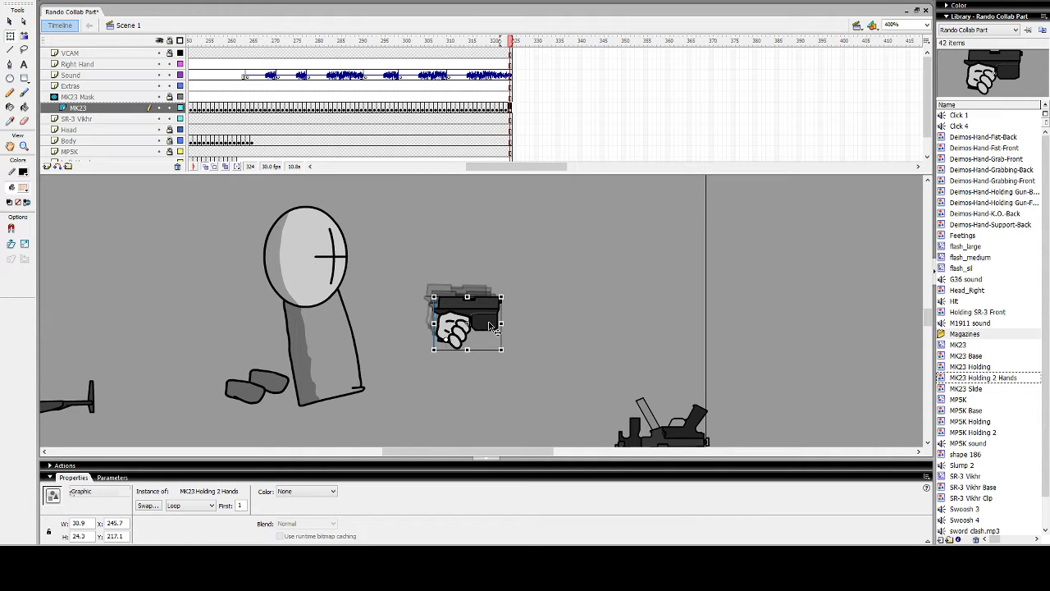
Nudge the MK23 Holding 2 Hands symbol on frame 324 and undo its conversion into a single symbol
drag(485, 313, 491, 323)
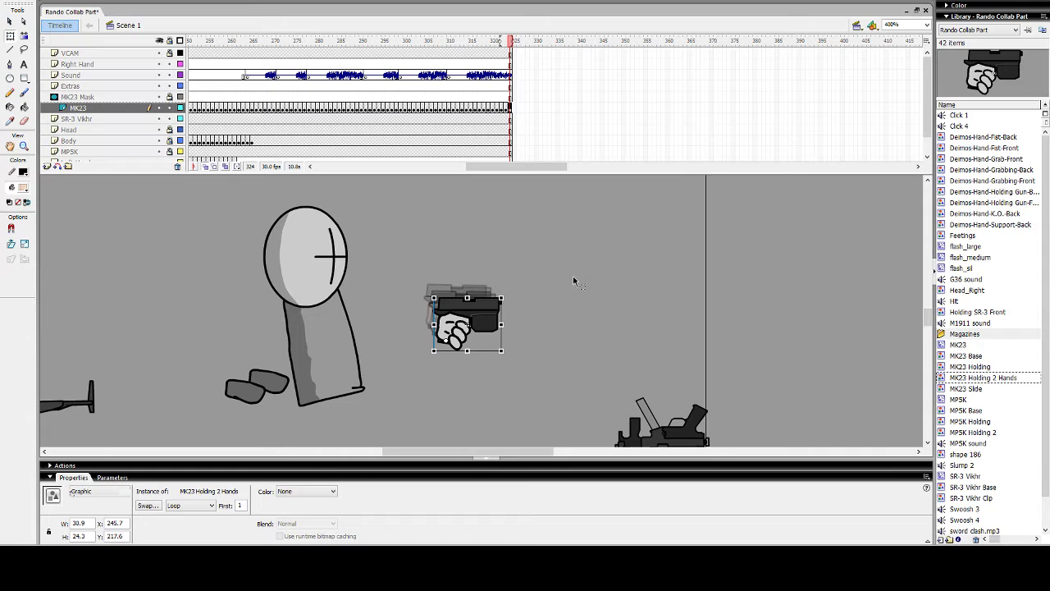
drag(476, 321, 476, 320)
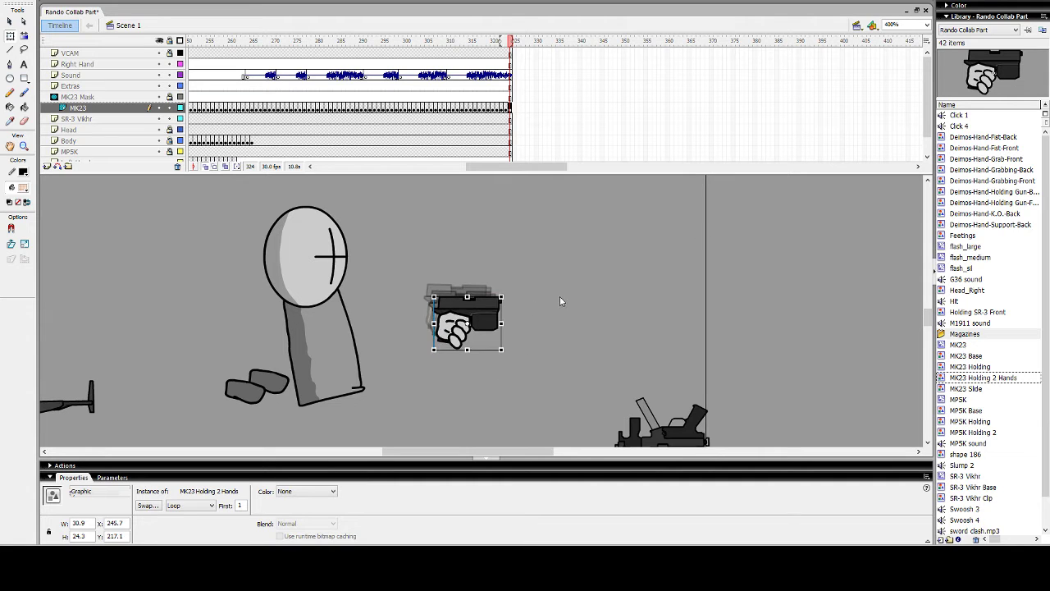
key(ctrl+z)
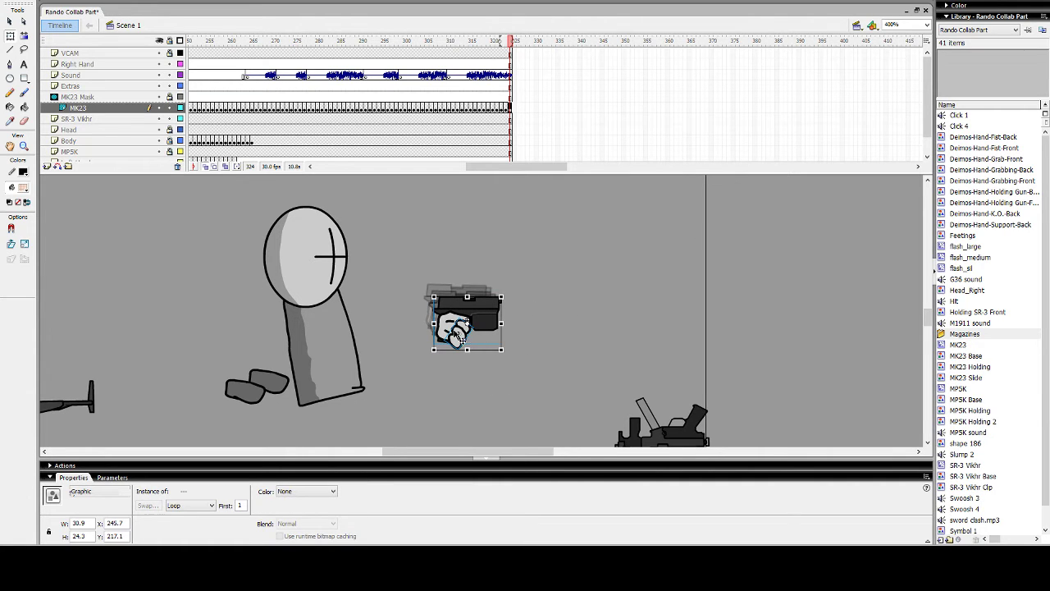
Add keyframes at frames 325 and 326 on the MK23 layer, with the support hand shifted slightly lower on the grip
click(550, 340)
drag(425, 285, 502, 387)
key(F6)
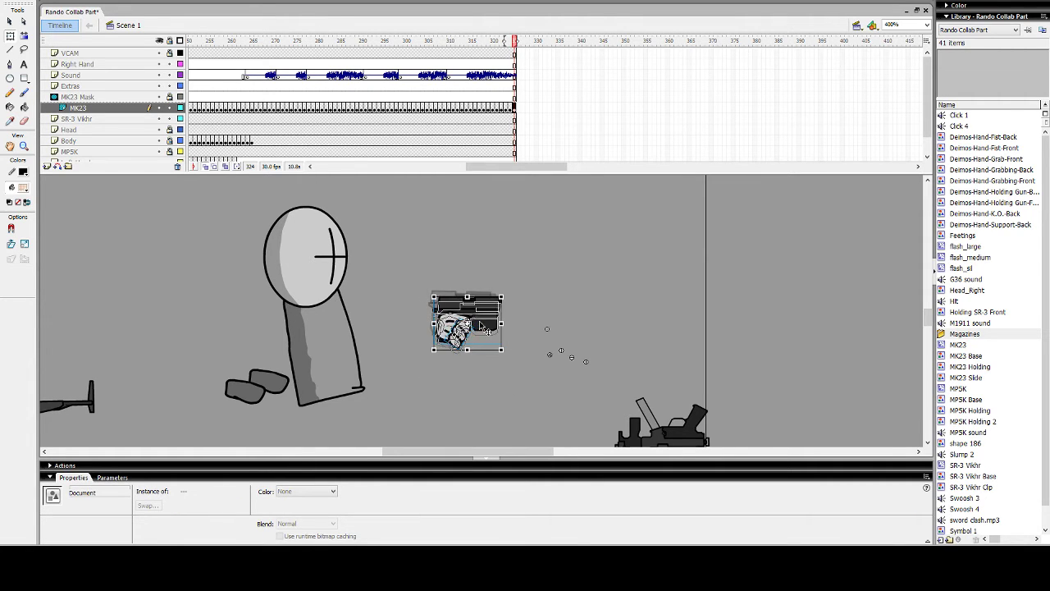
click(534, 301)
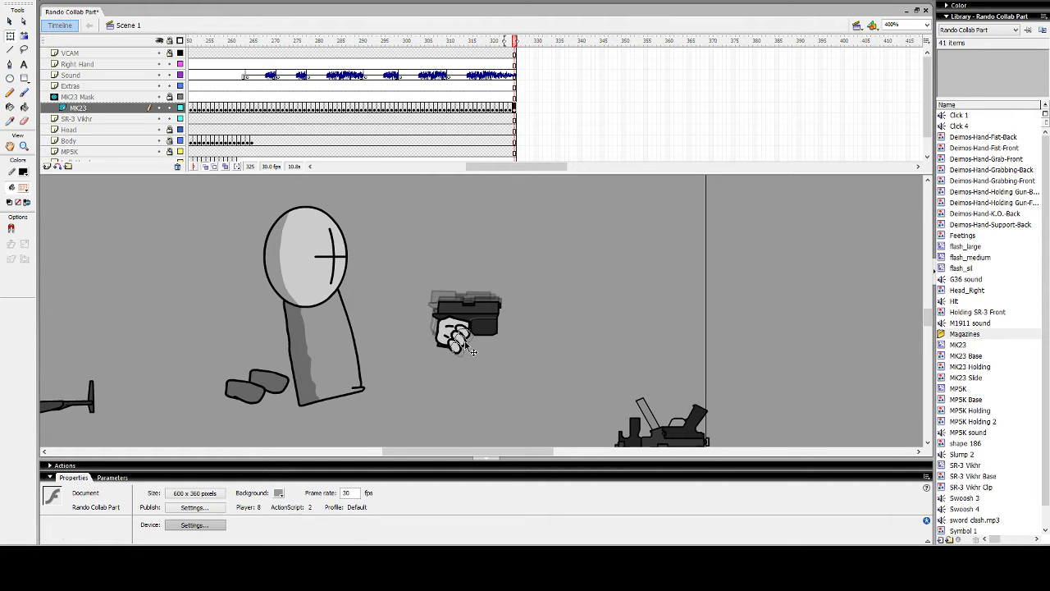
click(472, 334)
drag(482, 330, 484, 333)
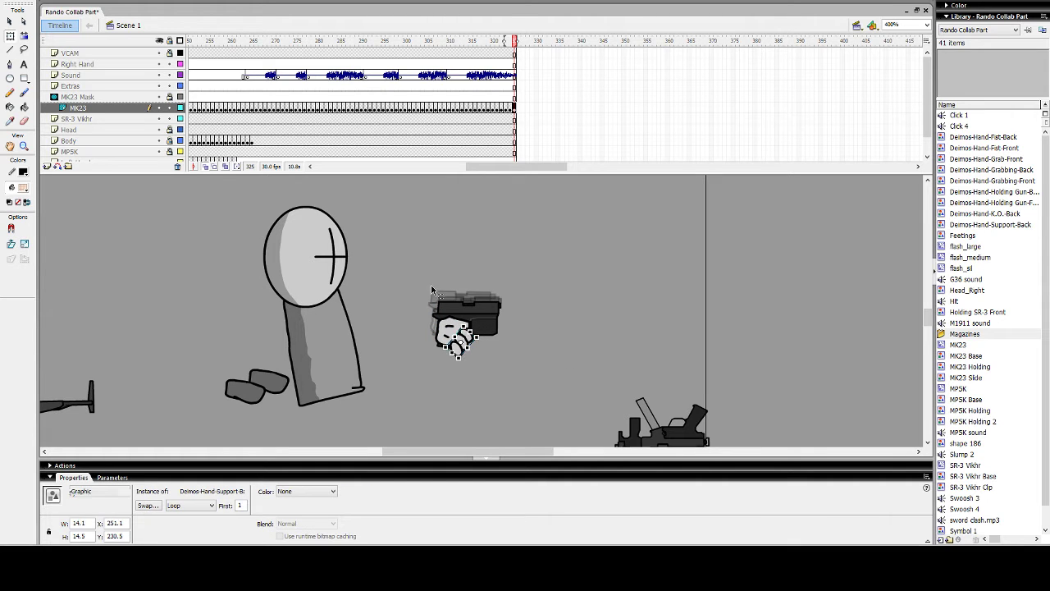
key(F6)
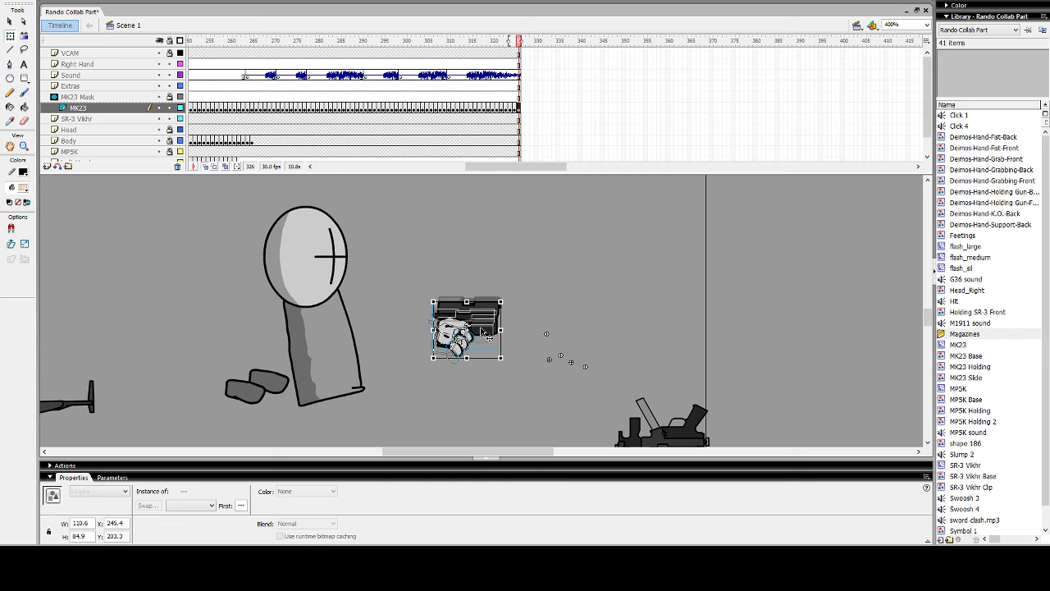
Shift the support hand on frame 326 slightly down the grip and rotate the gun and both hands slightly muzzle-down
click(535, 321)
click(471, 354)
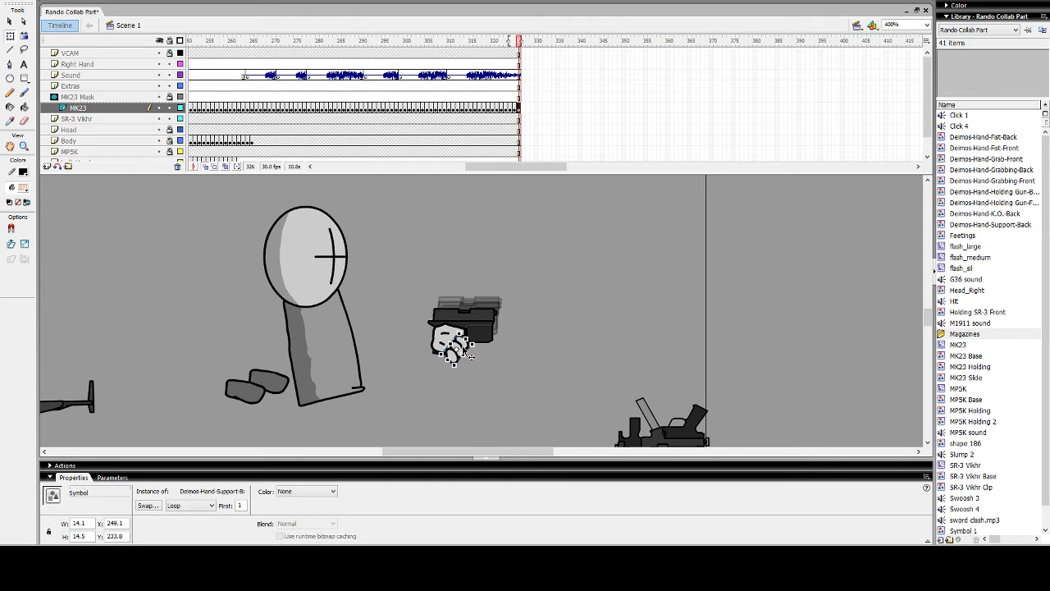
drag(468, 355, 490, 337)
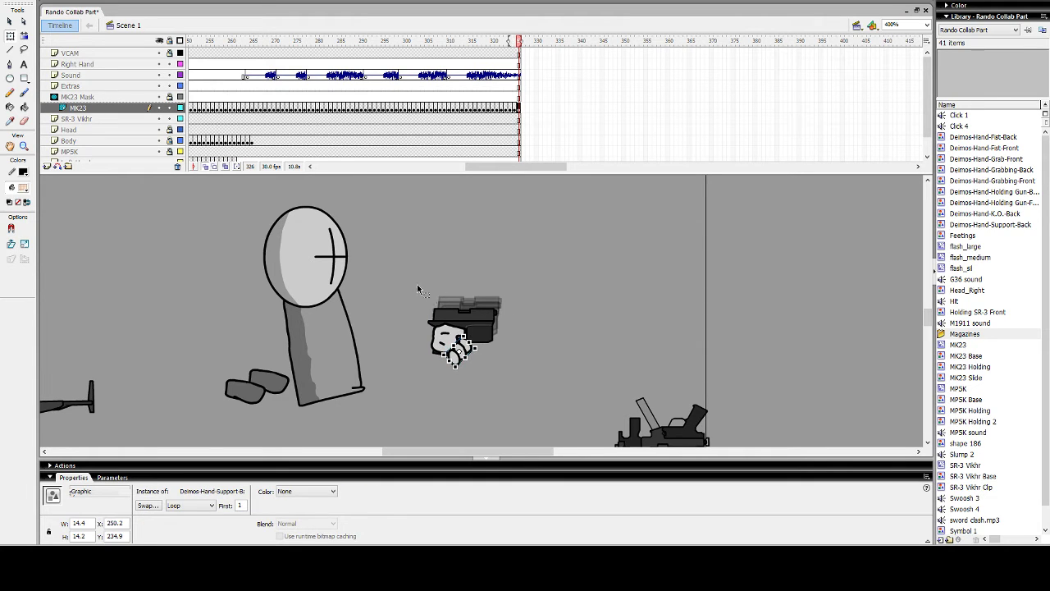
drag(418, 285, 571, 377)
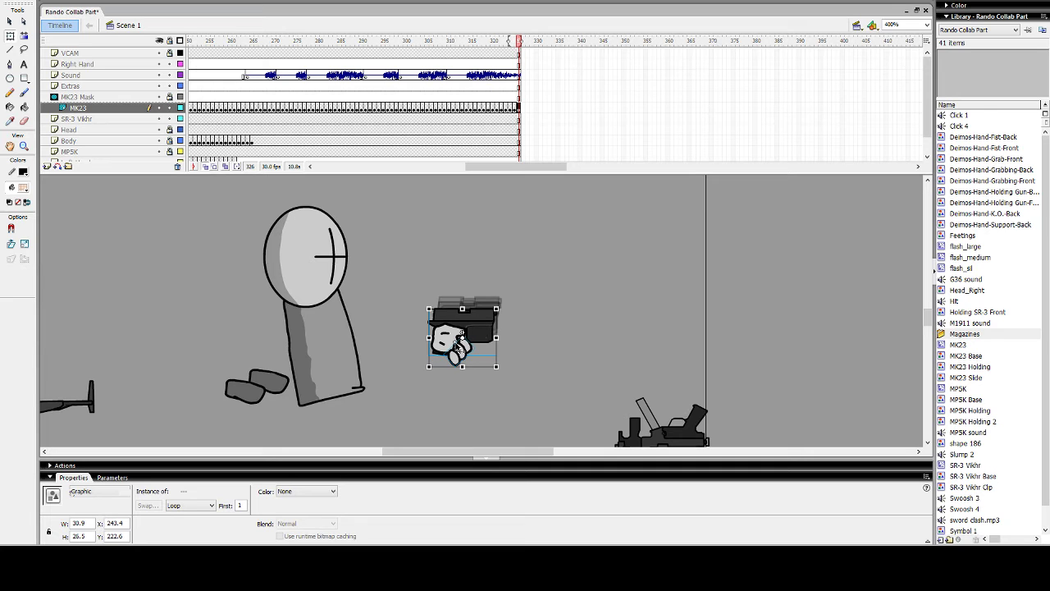
drag(502, 303, 509, 304)
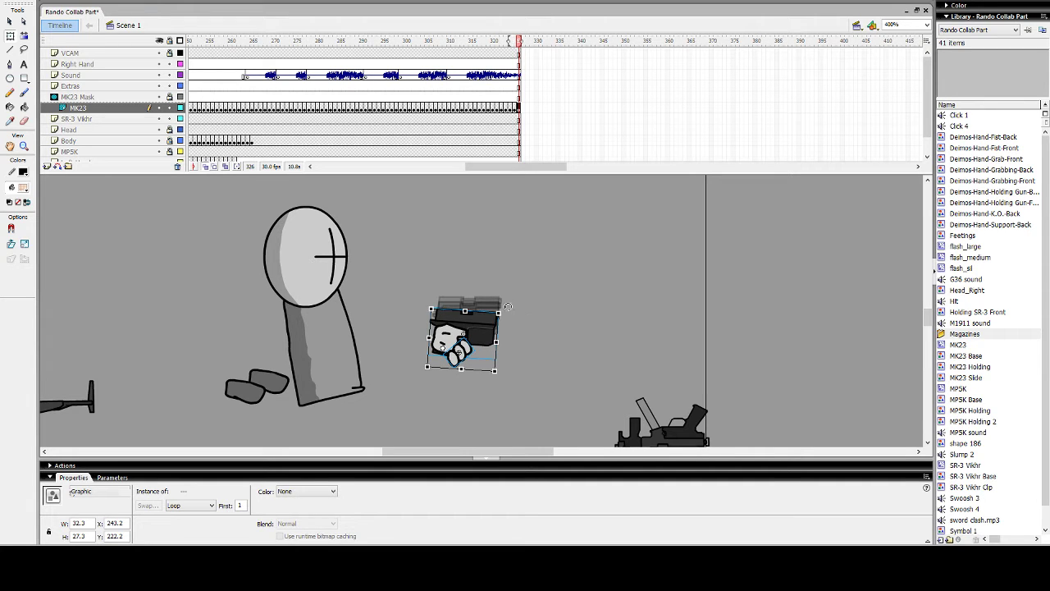
click(544, 311)
Add a keyframe at frame 327 on the MK23 layer and delete the support hand from it
click(518, 110)
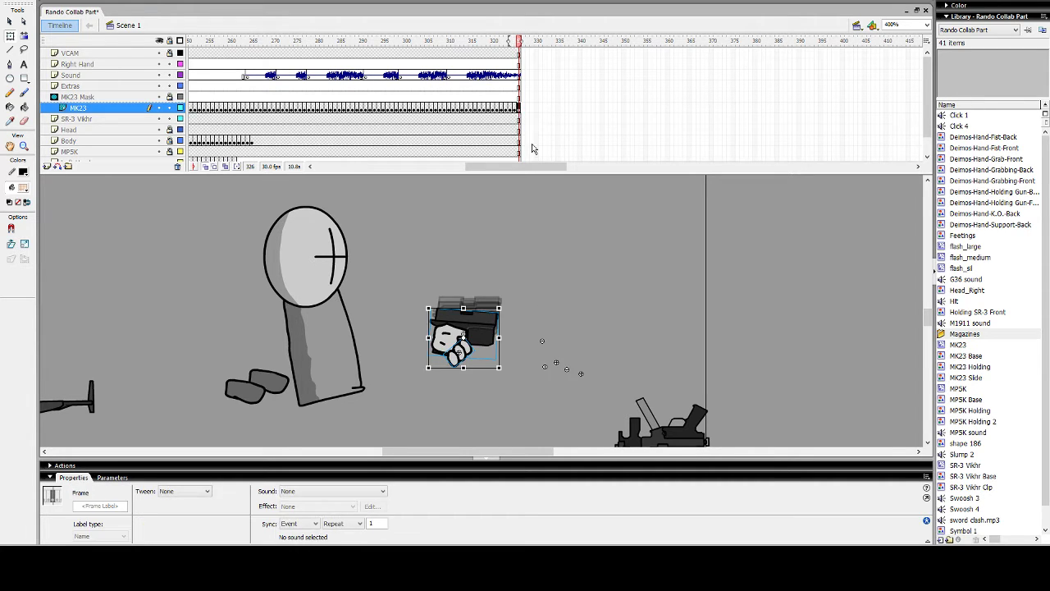
key(F6)
click(523, 352)
click(457, 354)
key(Delete)
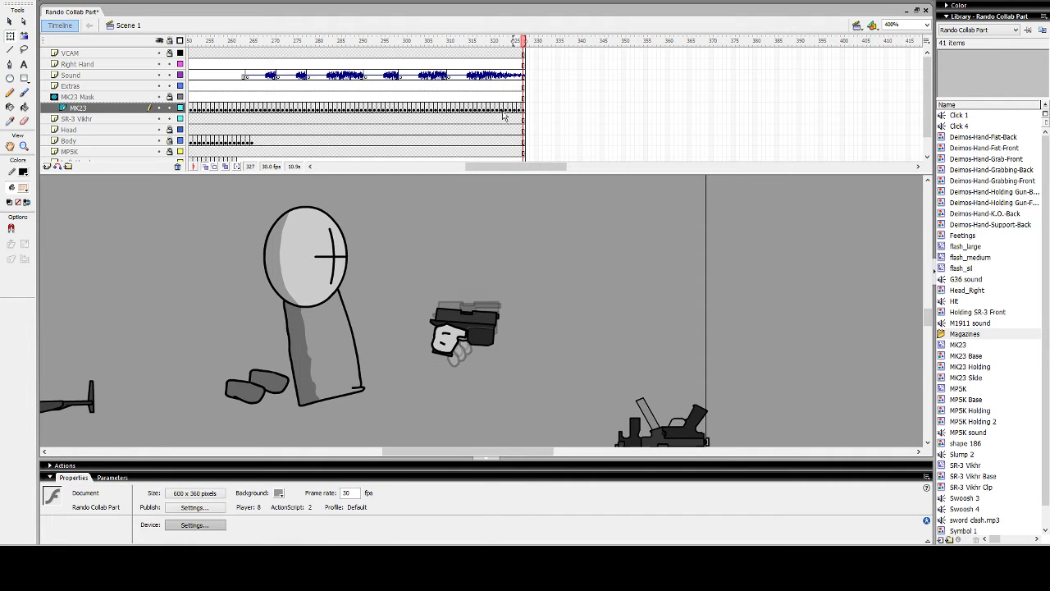
Insert a blank keyframe at frame 327 on the Left Hand layer
scroll(80, 153, down, 5)
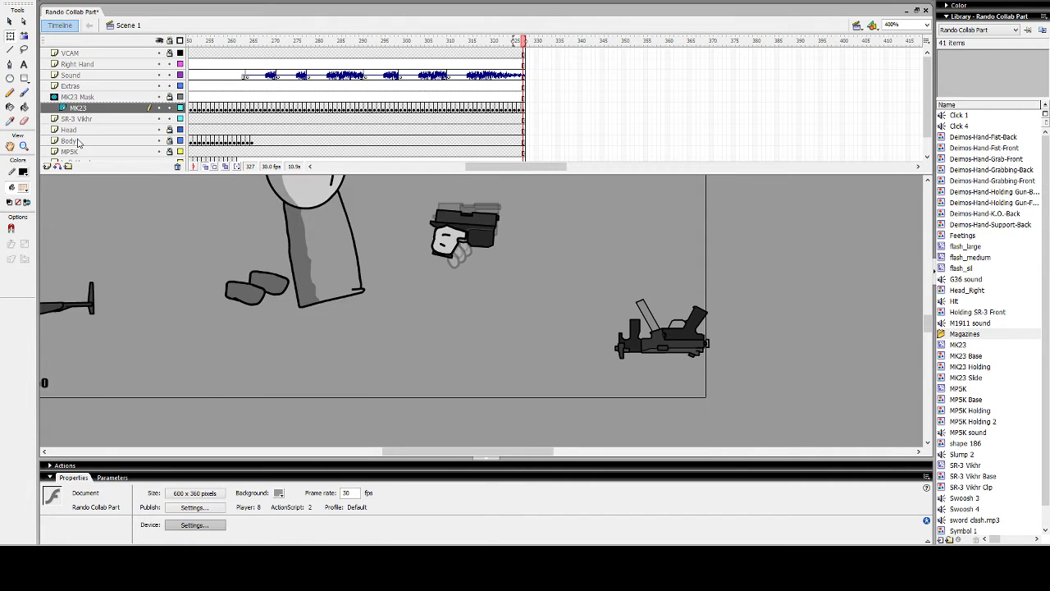
scroll(77, 140, up, 4)
click(624, 108)
scroll(146, 95, down, 2)
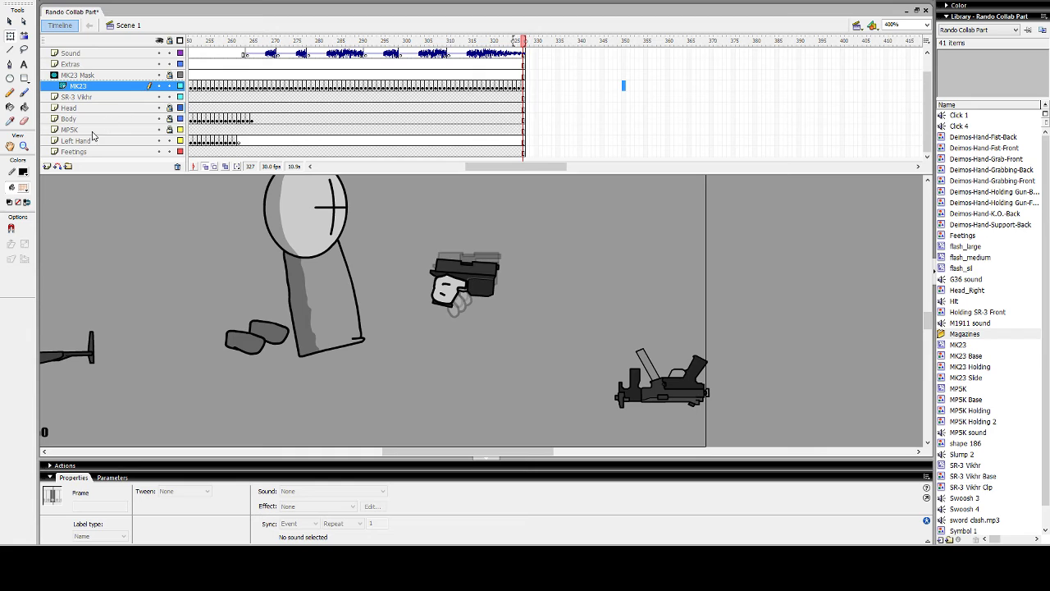
click(524, 141)
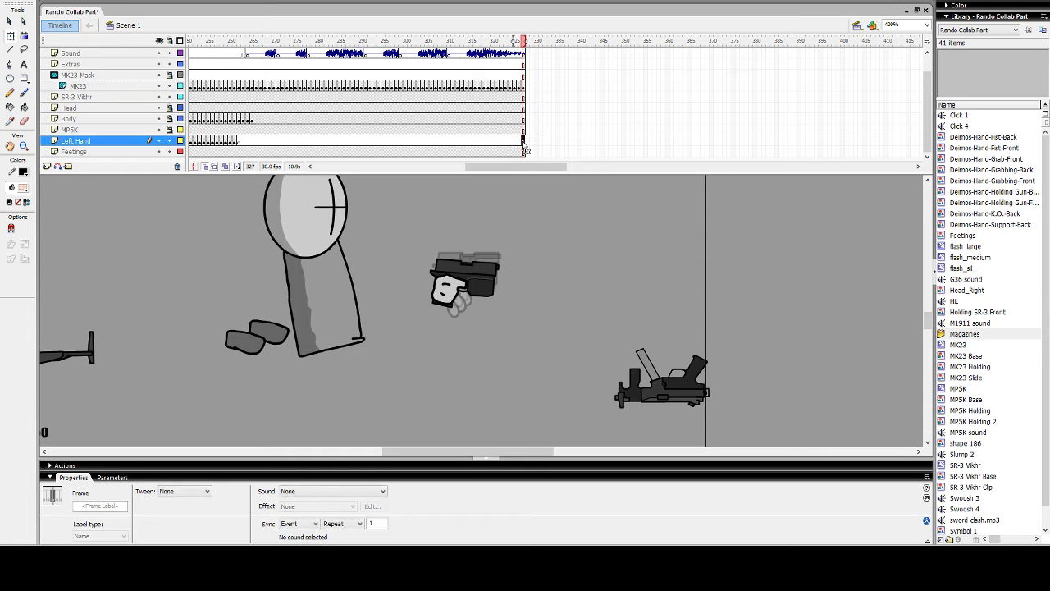
scroll(577, 251, up, 1)
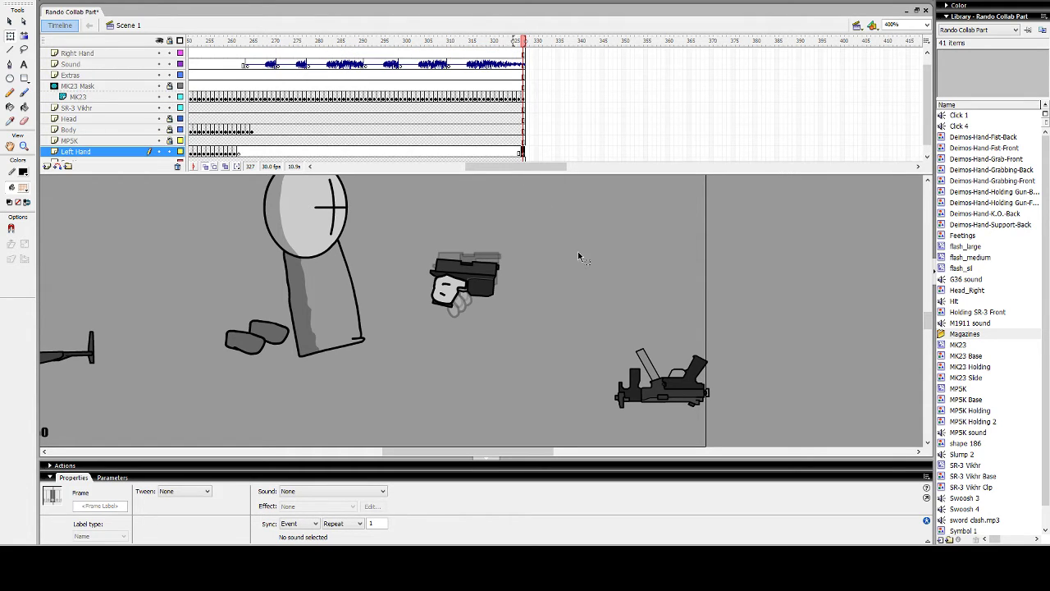
Place Deimos-Hand-Grabbing-Back on the Left Hand layer at frame 327, rotated and positioned behind the gun where the support hand was
click(988, 161)
click(992, 171)
click(990, 181)
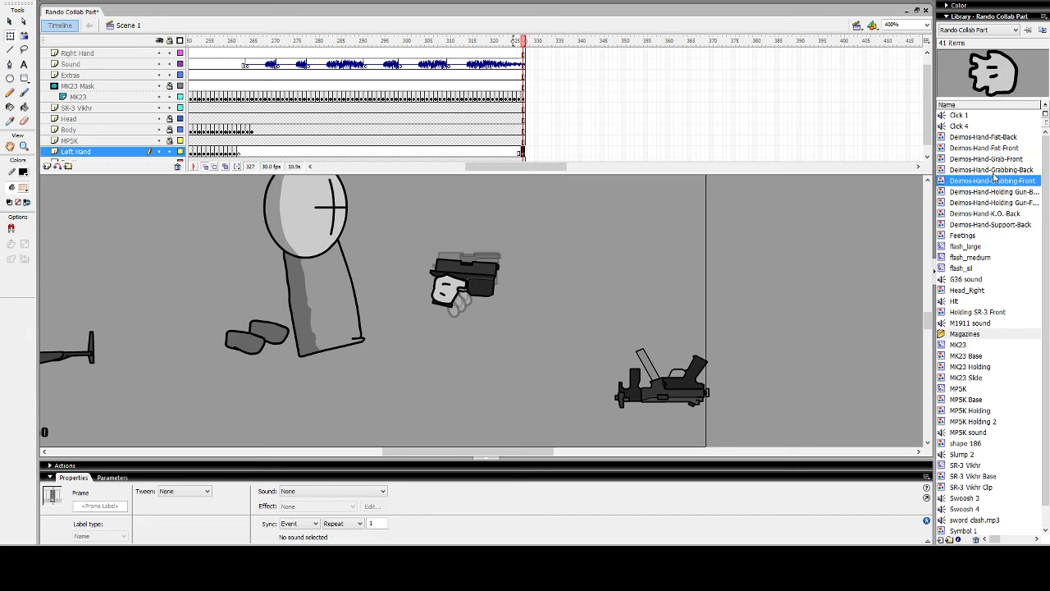
click(992, 169)
click(760, 208)
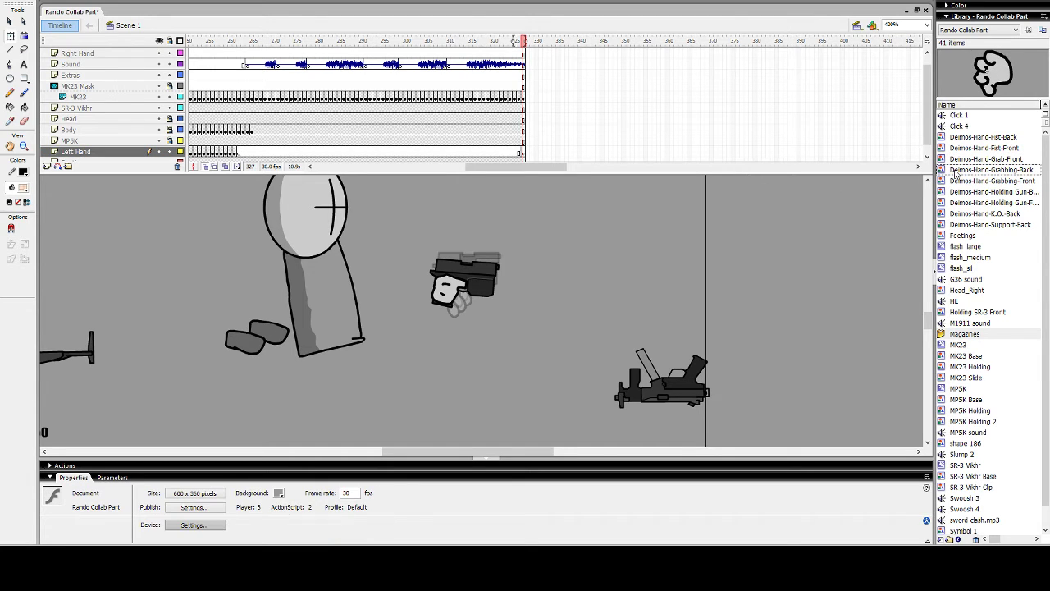
drag(955, 174, 555, 215)
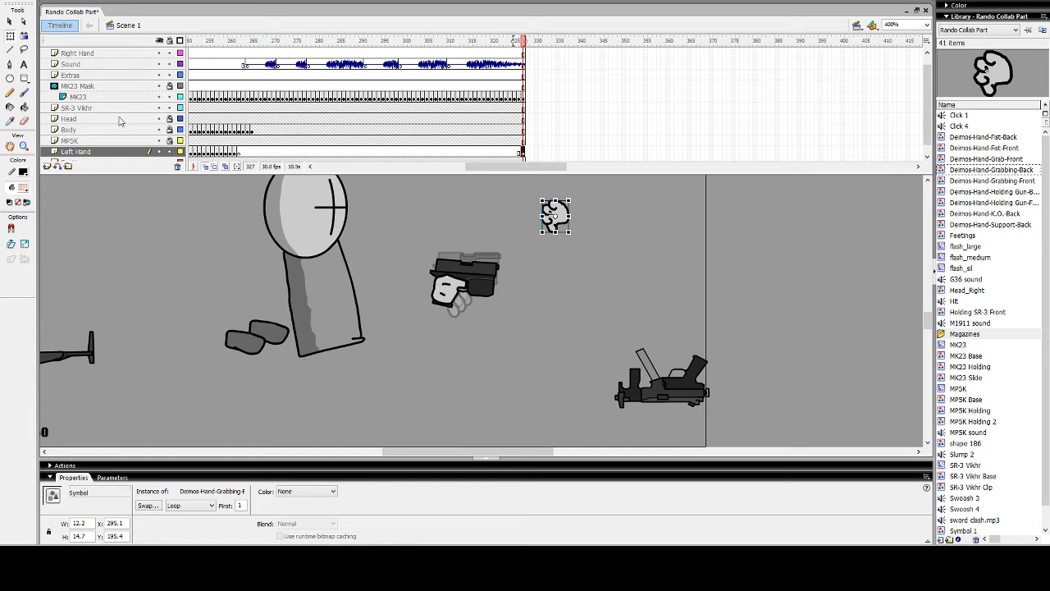
click(297, 247)
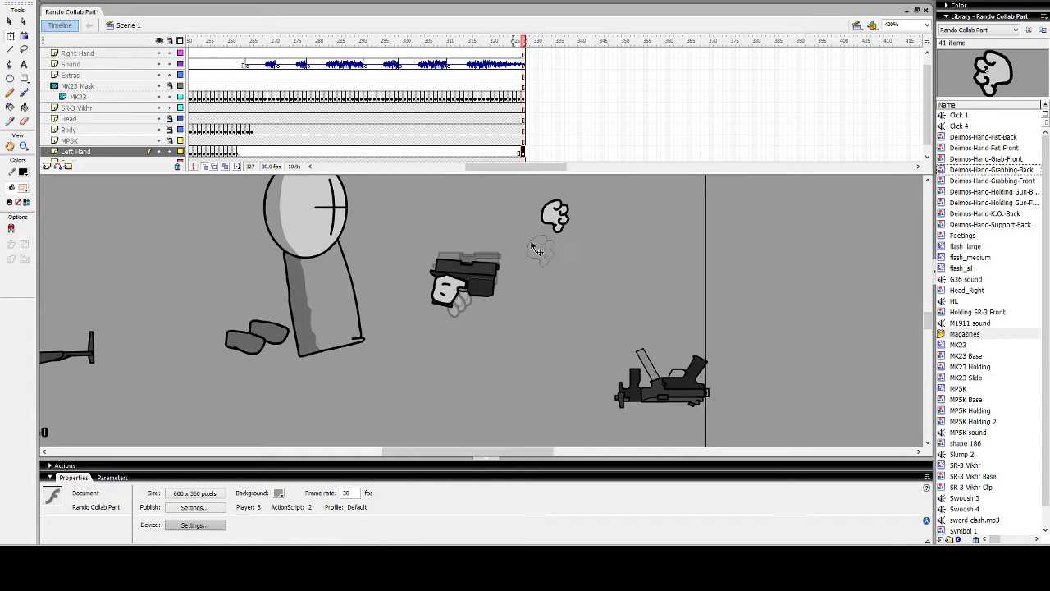
click(464, 302)
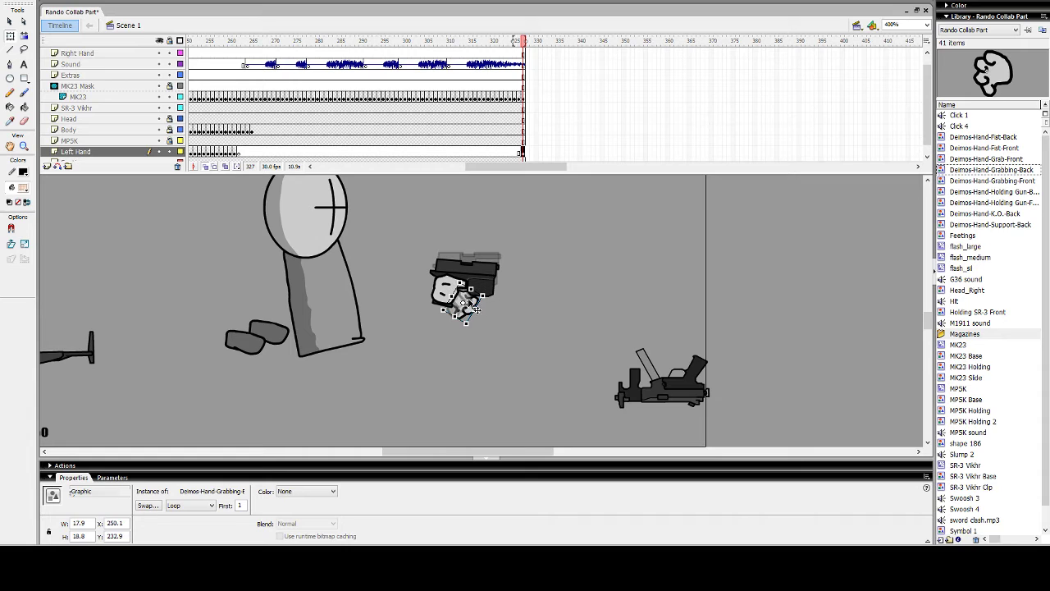
drag(464, 302, 459, 293)
Add MK23 layer keyframes from frame 328 to 332, moving the gun progressively back toward the body and adjusting its tilt
click(520, 97)
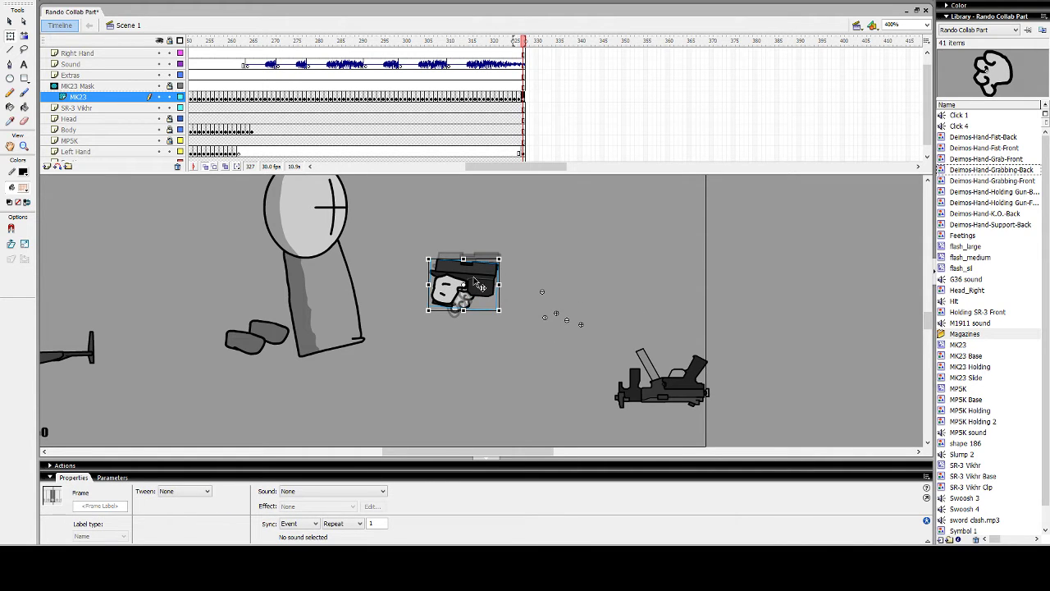
key(F6)
drag(473, 282, 461, 296)
key(F6)
drag(498, 263, 461, 296)
key(F6)
key(F6)
key(F6)
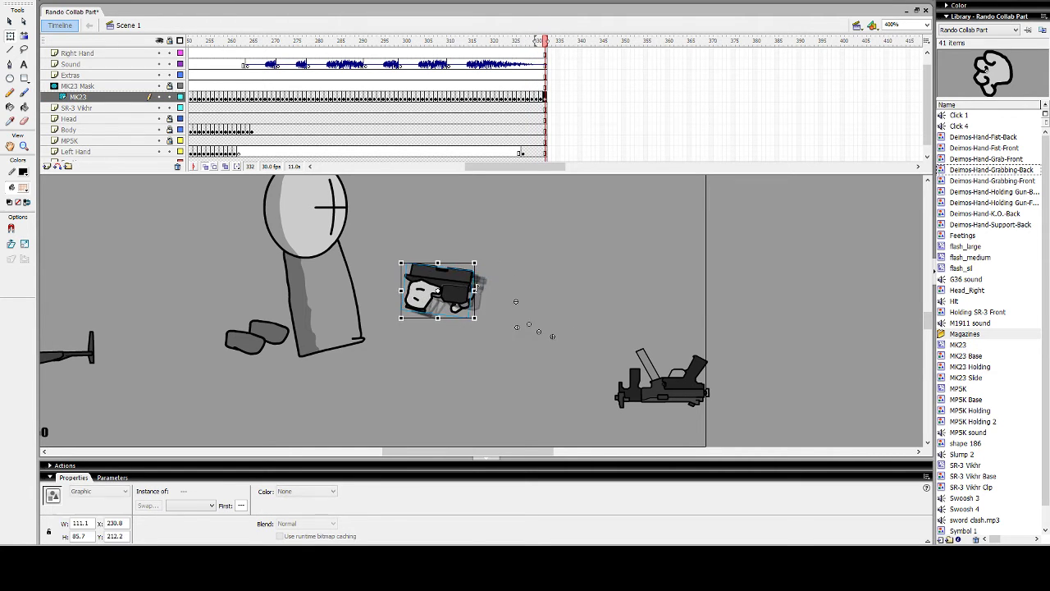
drag(478, 255, 476, 252)
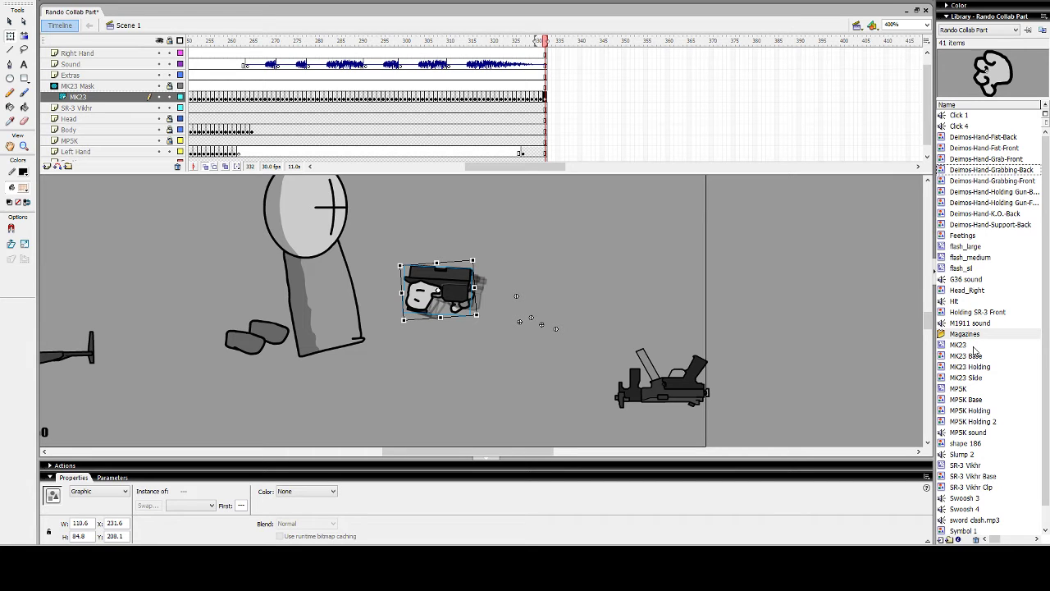
Swap the held gun on frame 332 for the plain MK23 symbol, aligned and rotated to match the previous pose
drag(974, 351, 420, 287)
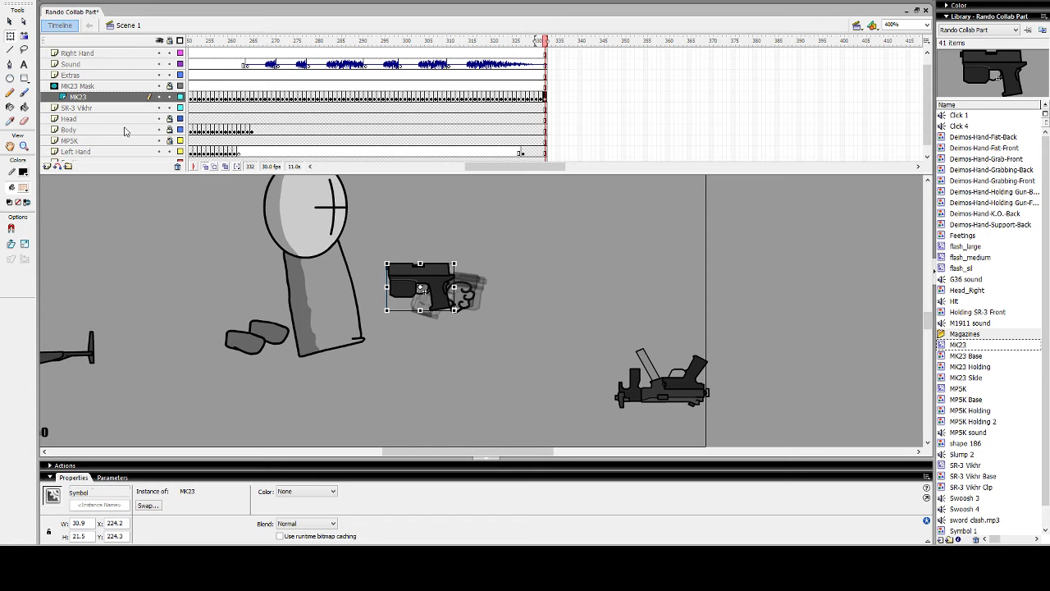
drag(417, 289, 435, 293)
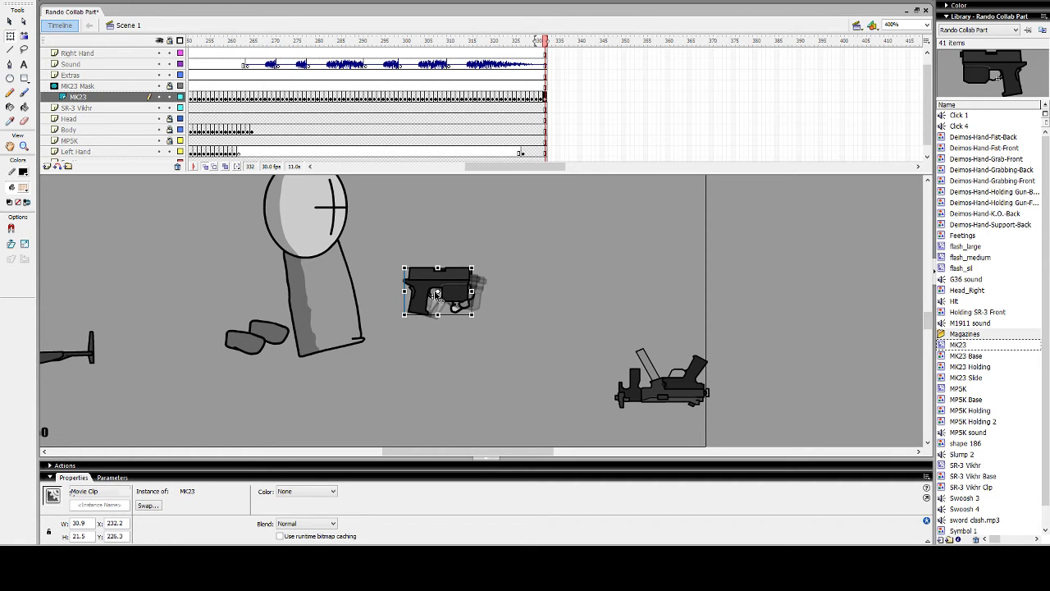
drag(481, 259, 486, 268)
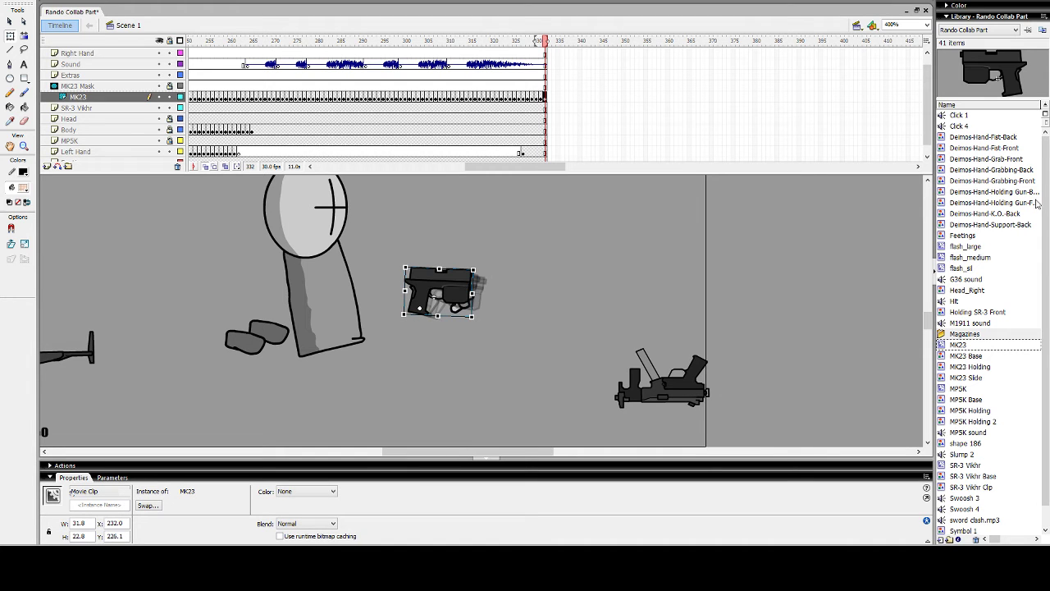
Preview the Deimos hand symbols in the library and add Deimos-Hand-Holding Gun-Front below the pistol on frame 332
click(1022, 169)
click(1018, 157)
click(1016, 147)
click(1013, 138)
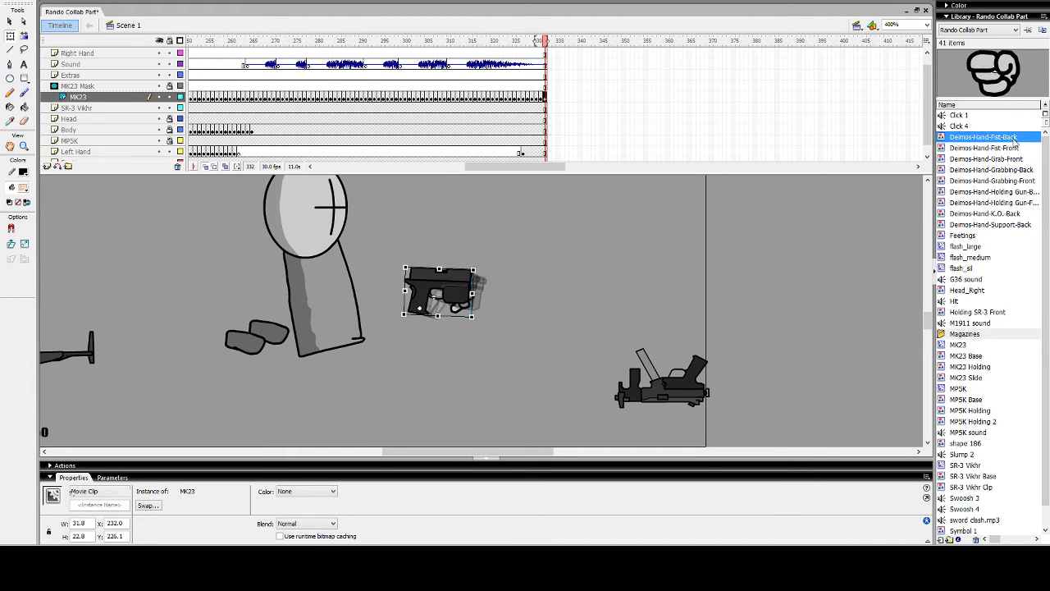
click(1010, 181)
click(1010, 193)
click(1014, 202)
drag(1014, 203, 415, 334)
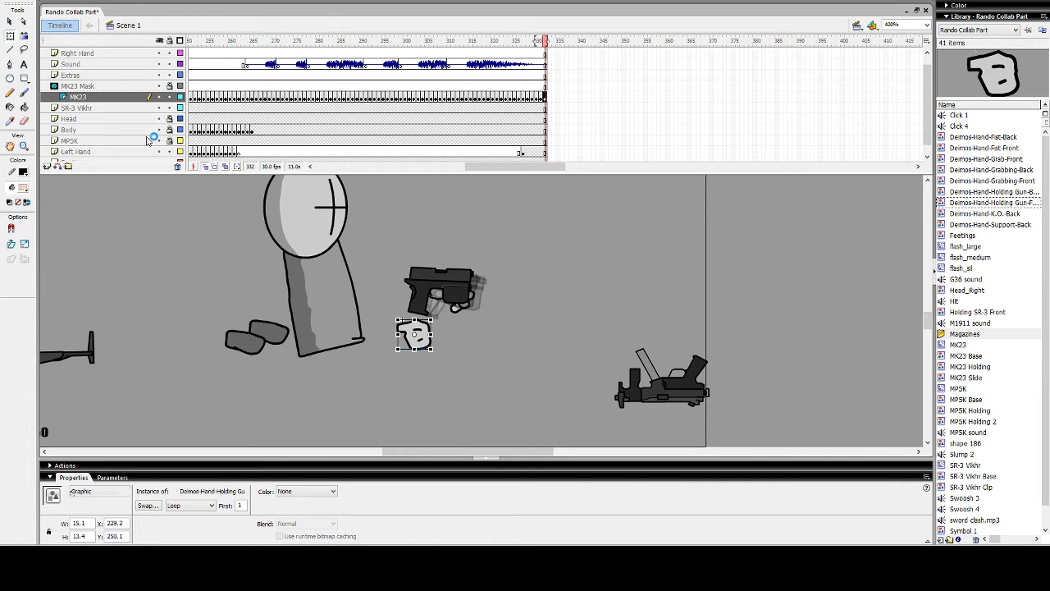
Flip the holding hand on frame 332, fit it over the MK23 grip and rotate it to the gun's angle
click(499, 342)
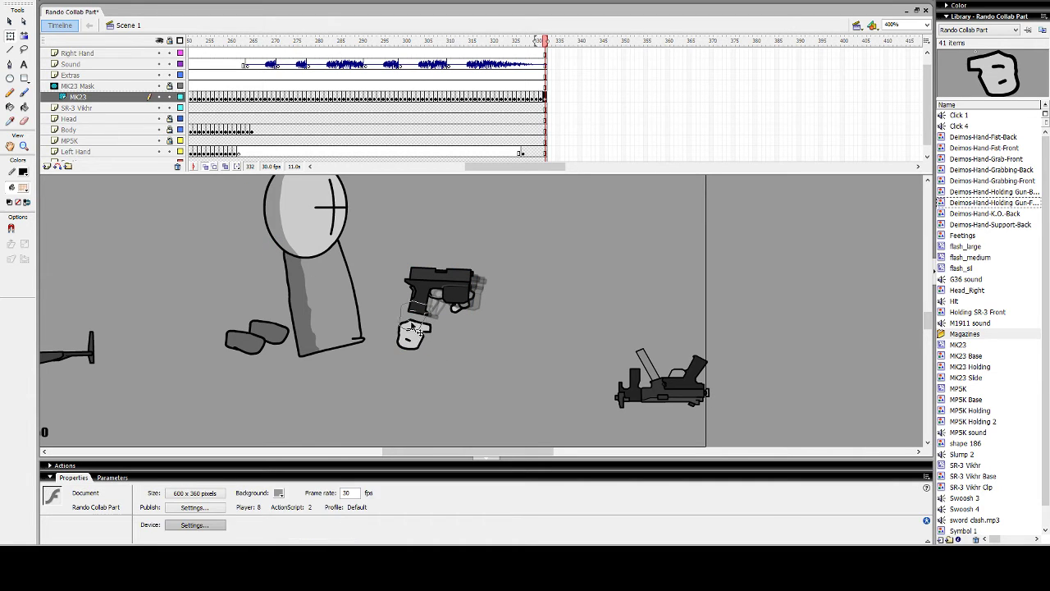
drag(414, 328, 424, 293)
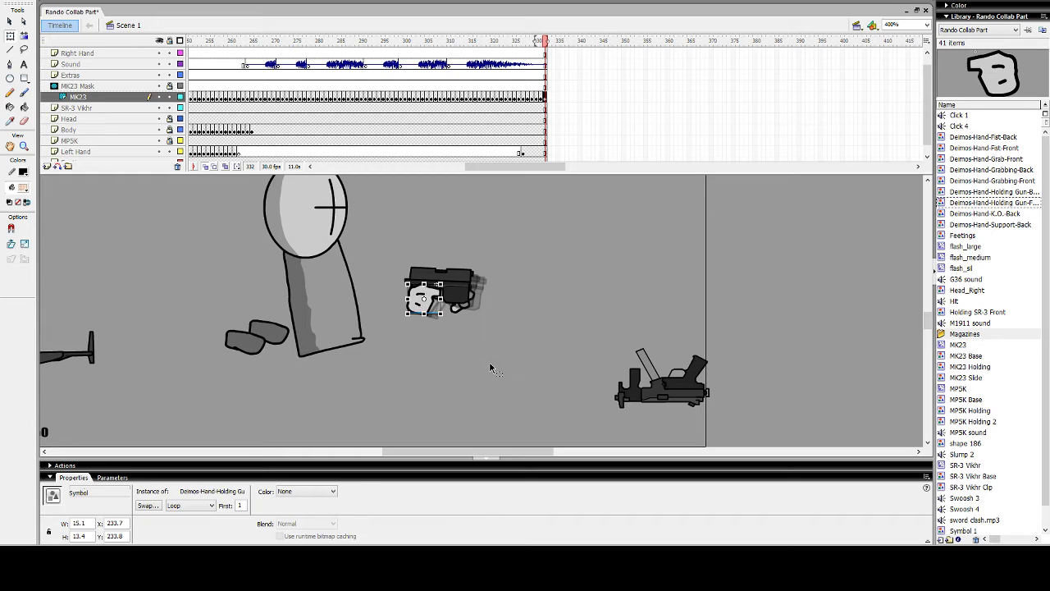
click(489, 368)
click(427, 300)
drag(461, 289, 451, 276)
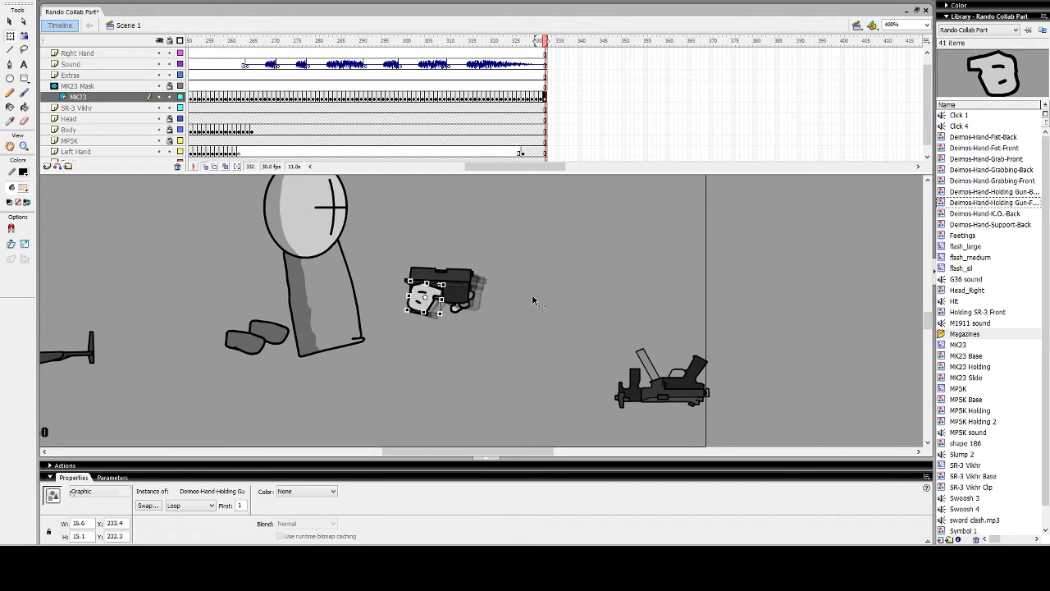
click(566, 302)
click(546, 100)
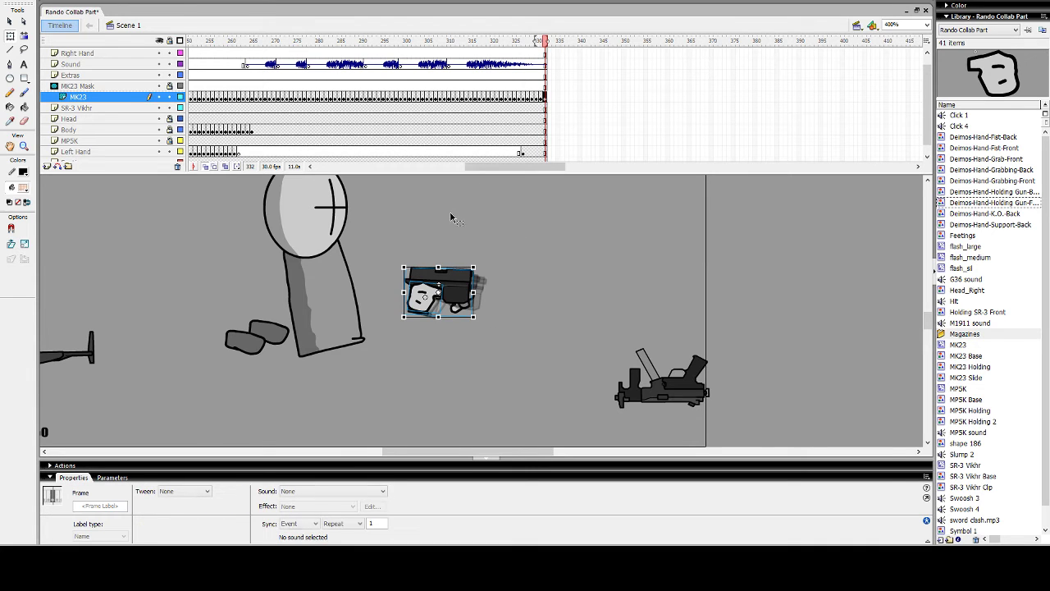
Step back through the frames before 332 and play the animation to review the gun-lowering motion
click(640, 306)
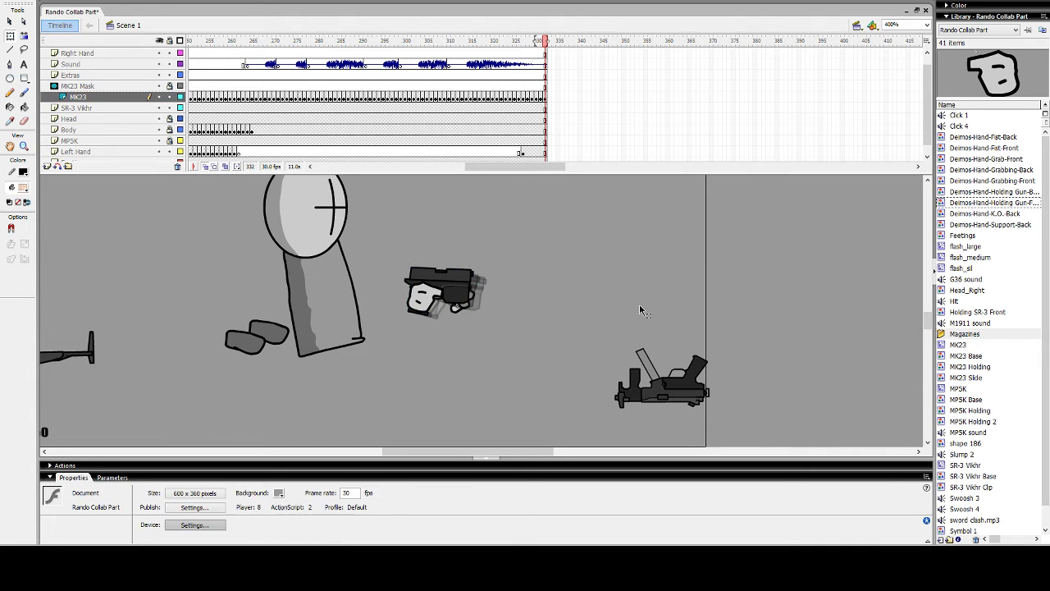
key(comma)
key(comma)
key(comma)
key(comma)
key(comma)
key(comma)
key(comma)
key(comma)
key(comma)
key(comma)
key(comma)
key(comma)
key(comma)
key(comma)
key(comma)
key(Return)
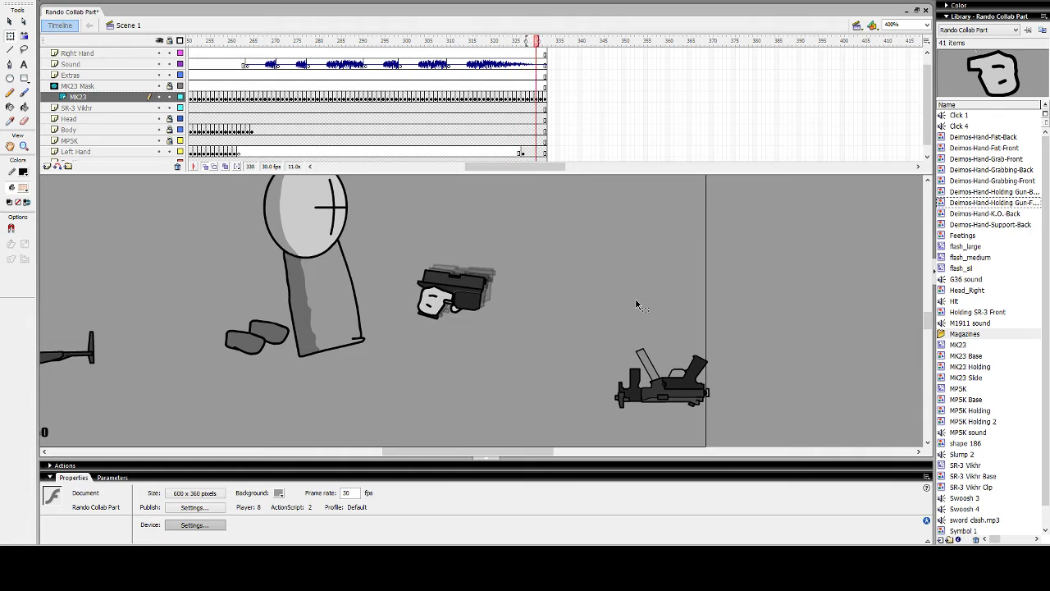
Add a keyframe at frame 333 on the MK23 layer, moving the gun and hand toward the body and tilting the muzzle up
click(546, 99)
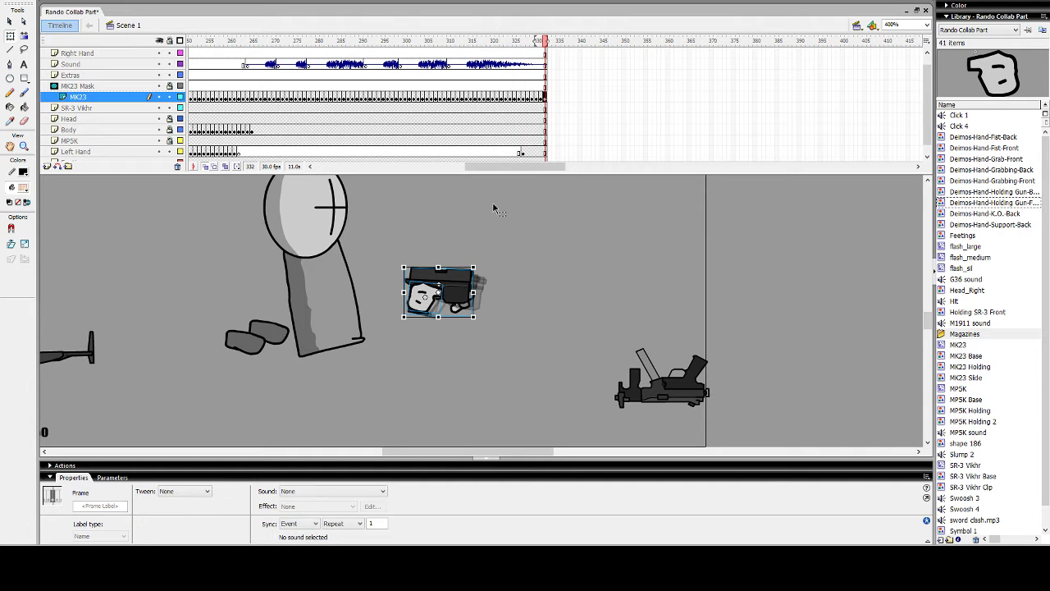
key(F6)
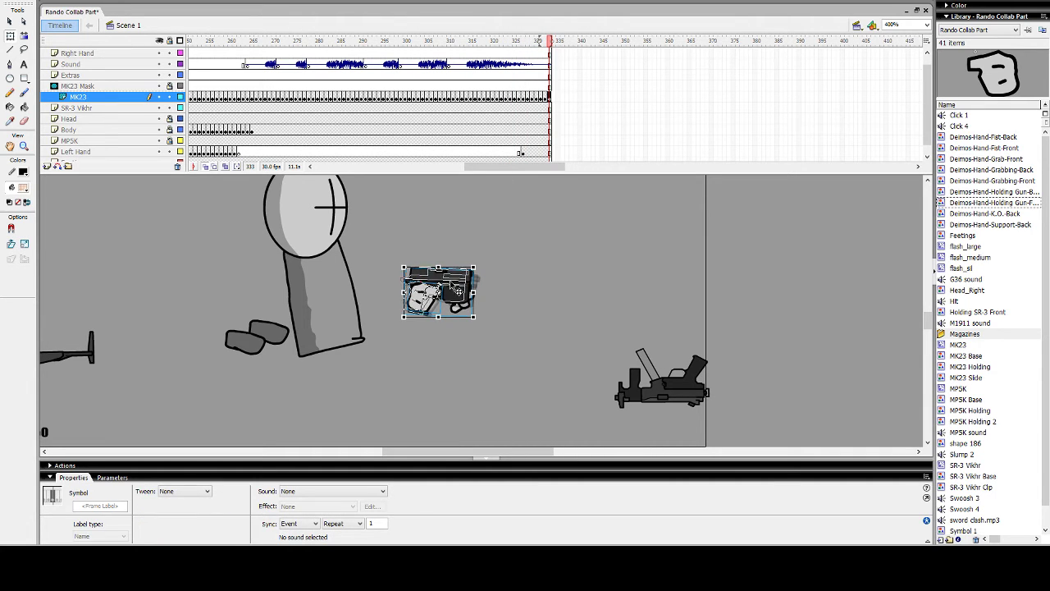
drag(456, 287, 471, 254)
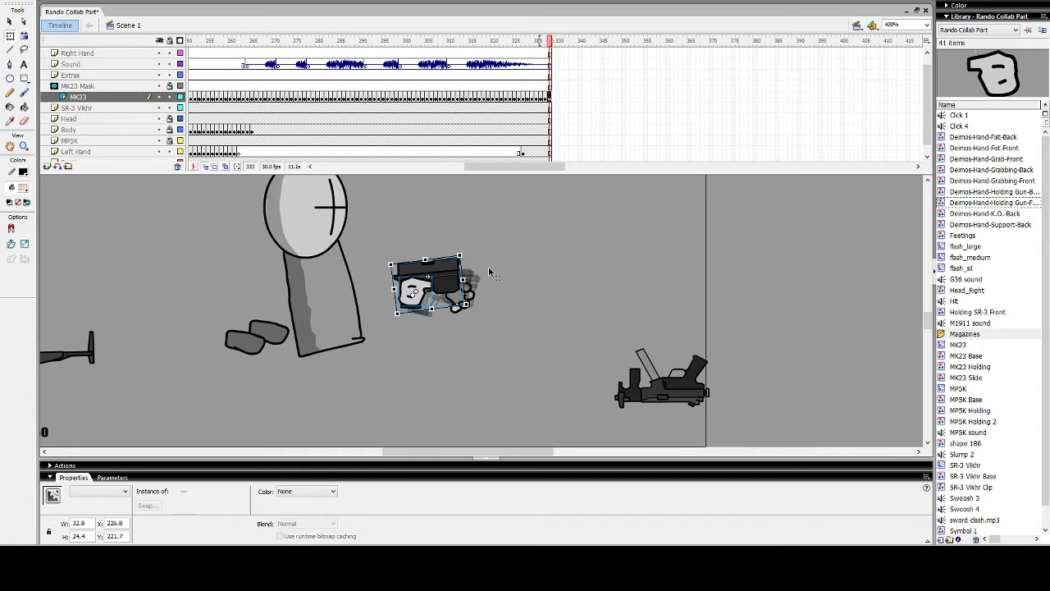
click(546, 97)
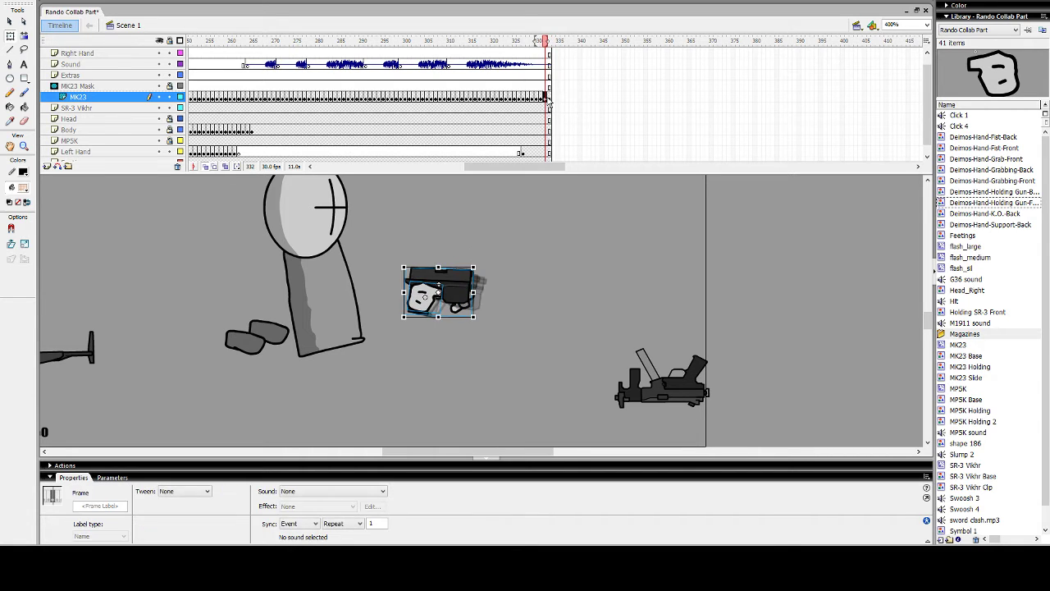
click(549, 98)
click(451, 289)
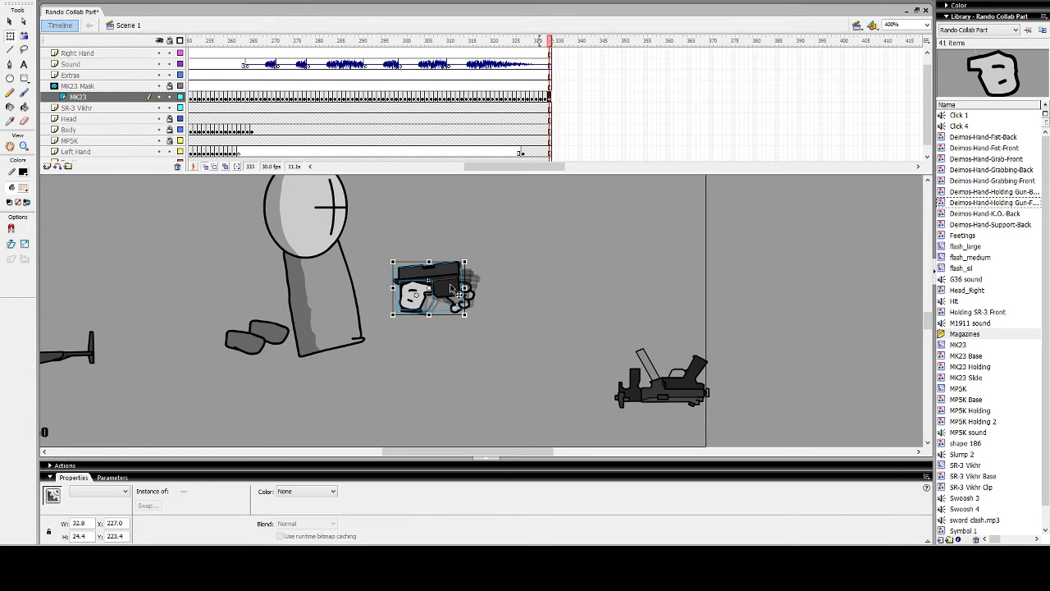
Add a keyframe at frame 334 on the MK23 layer and move the gun and holding hand closer to the body
key(period)
drag(452, 288, 434, 279)
click(545, 286)
Replace the holding hand on frame 334 with Deimos-Hand-Grabbing-Front, placed over the rear of the MK23
click(402, 301)
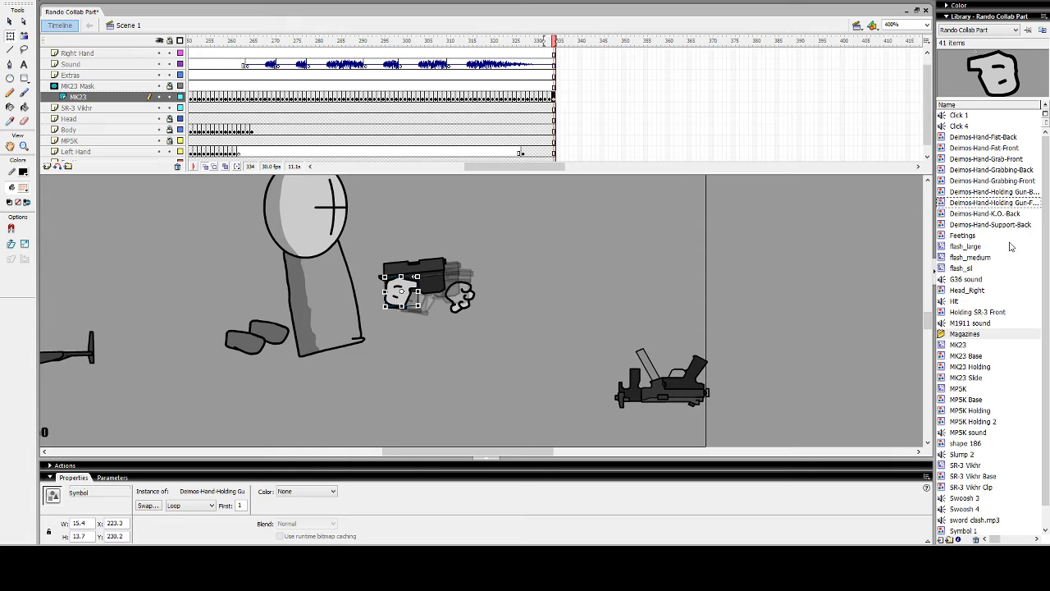
key(Delete)
click(1016, 172)
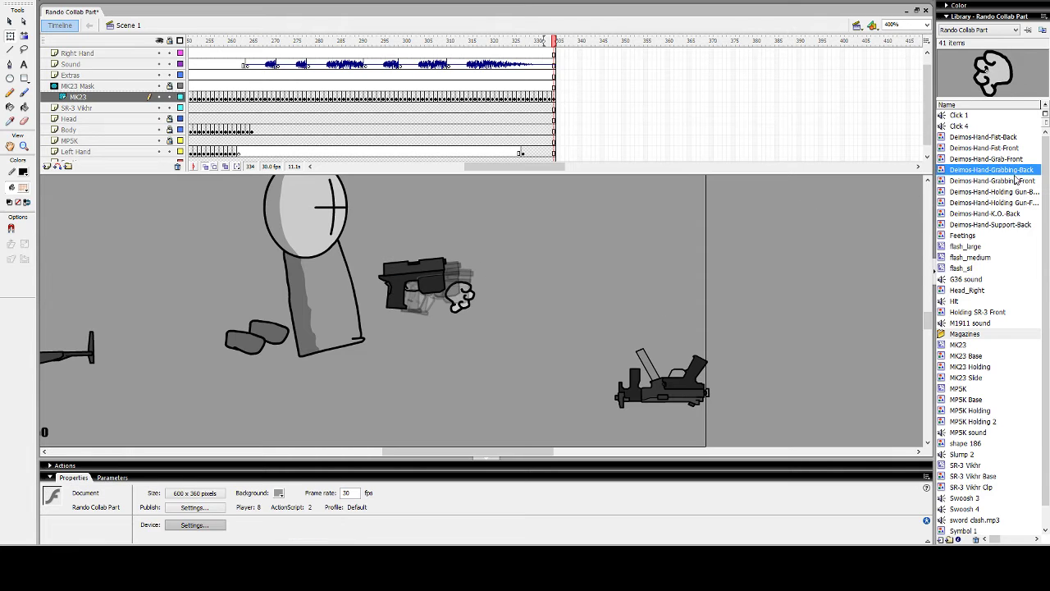
click(1016, 182)
click(1015, 194)
double_click(1011, 181)
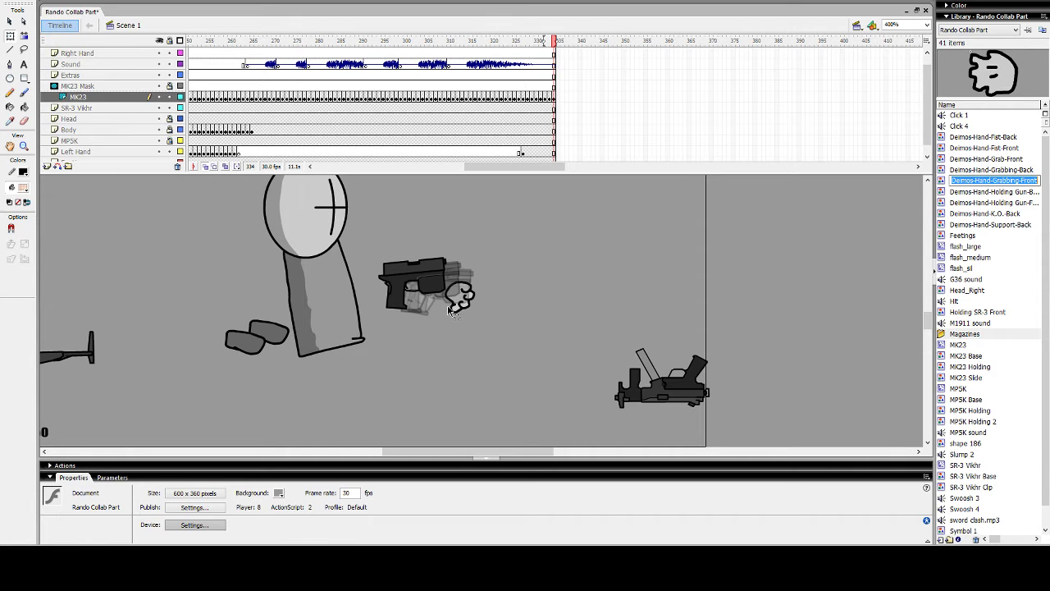
drag(982, 181, 519, 247)
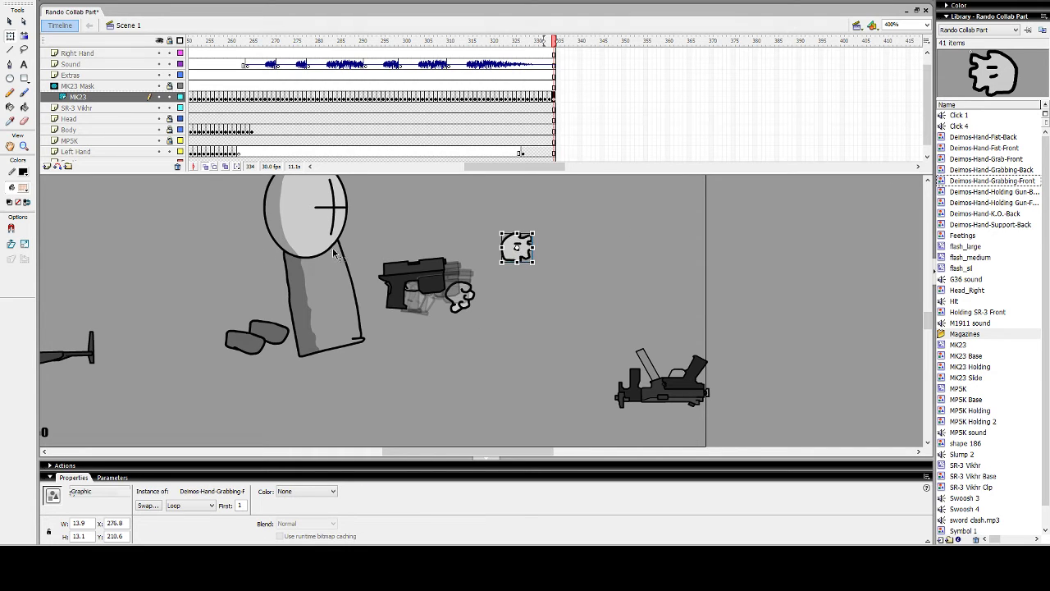
drag(525, 248, 411, 294)
click(439, 274)
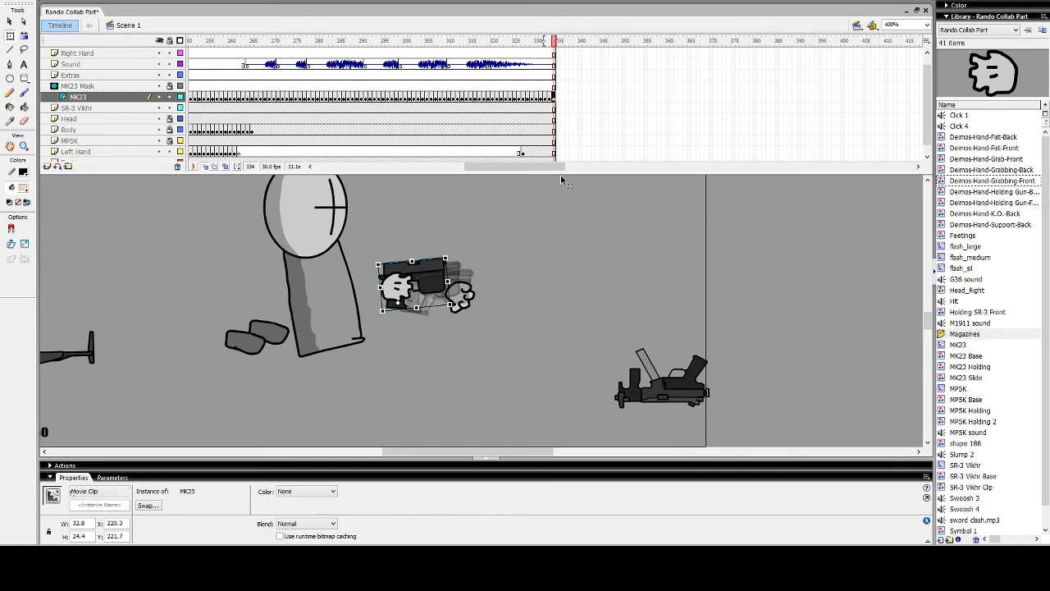
Add a keyframe at frame 335, shift the gun and grabbing hand toward the body and rotate the MK23's muzzle further up
click(553, 99)
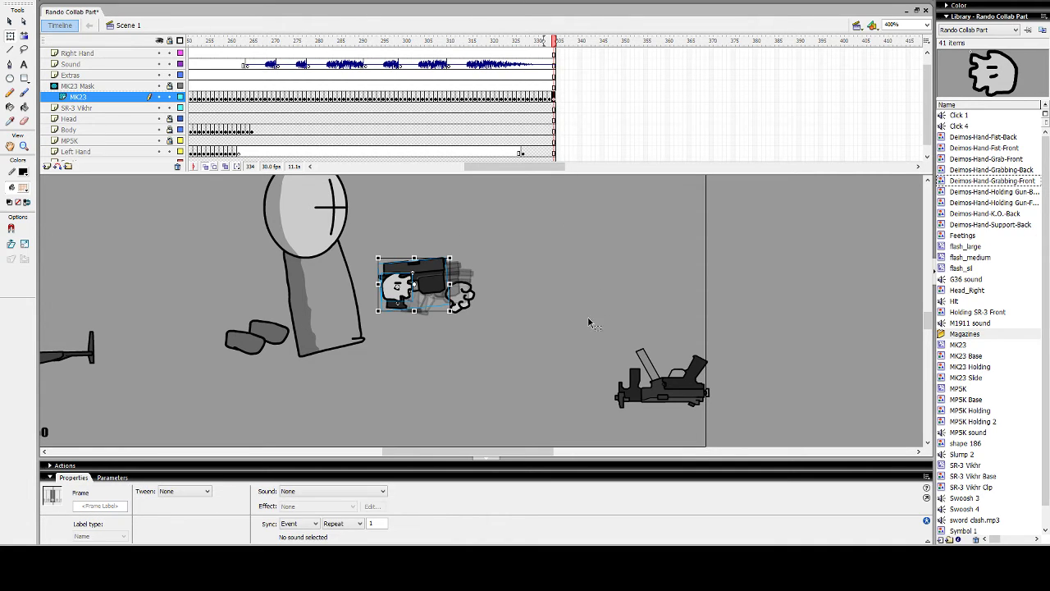
key(F6)
drag(432, 280, 400, 287)
click(487, 271)
click(416, 288)
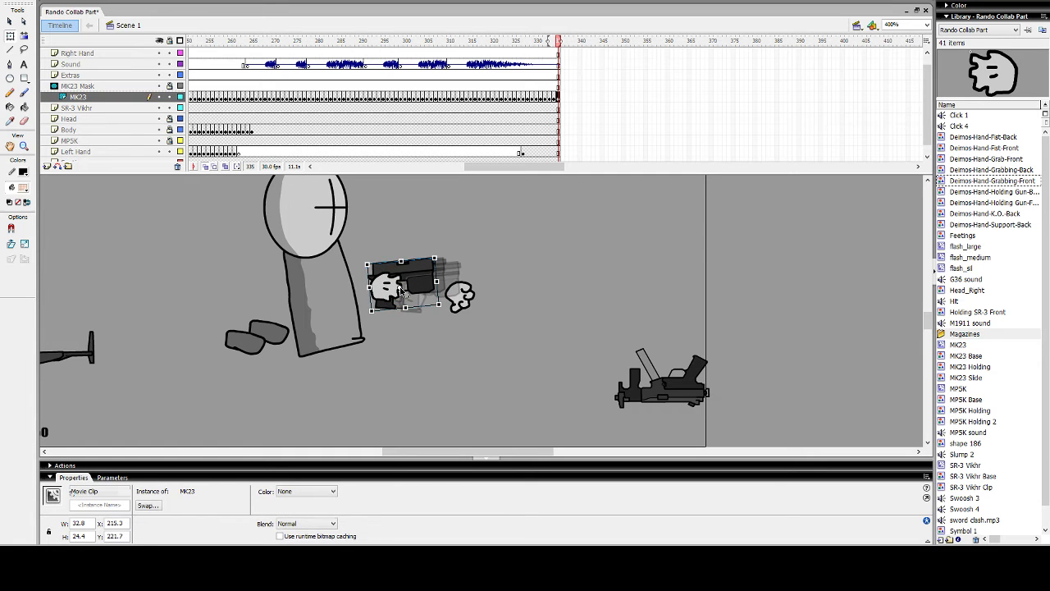
drag(438, 252, 428, 245)
click(396, 288)
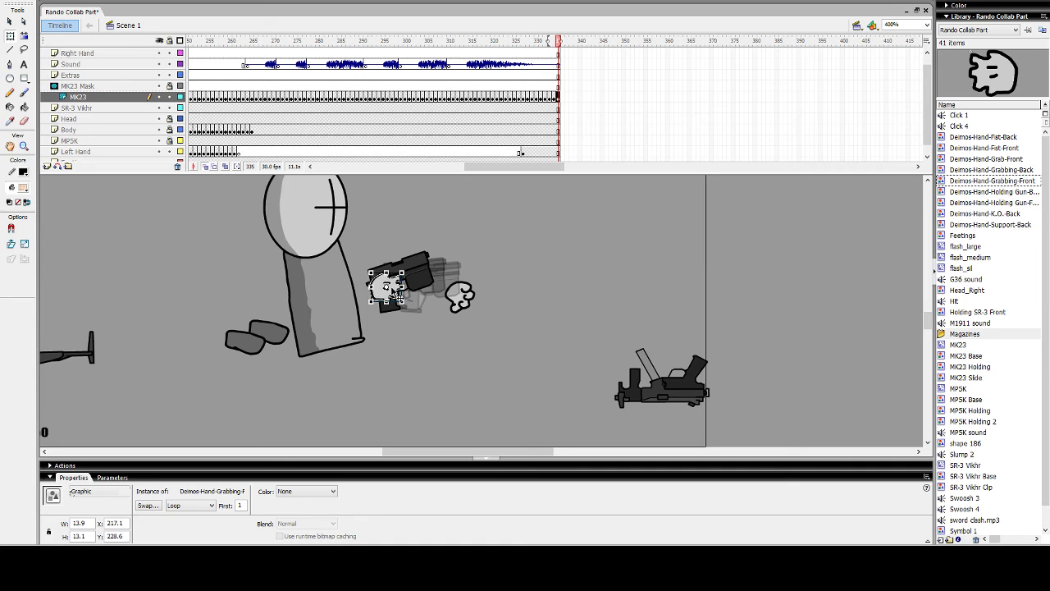
Add a keyframe at frame 336, bring the gun and hand up to the body's edge with the muzzle tilted higher, and save the document
key(F6)
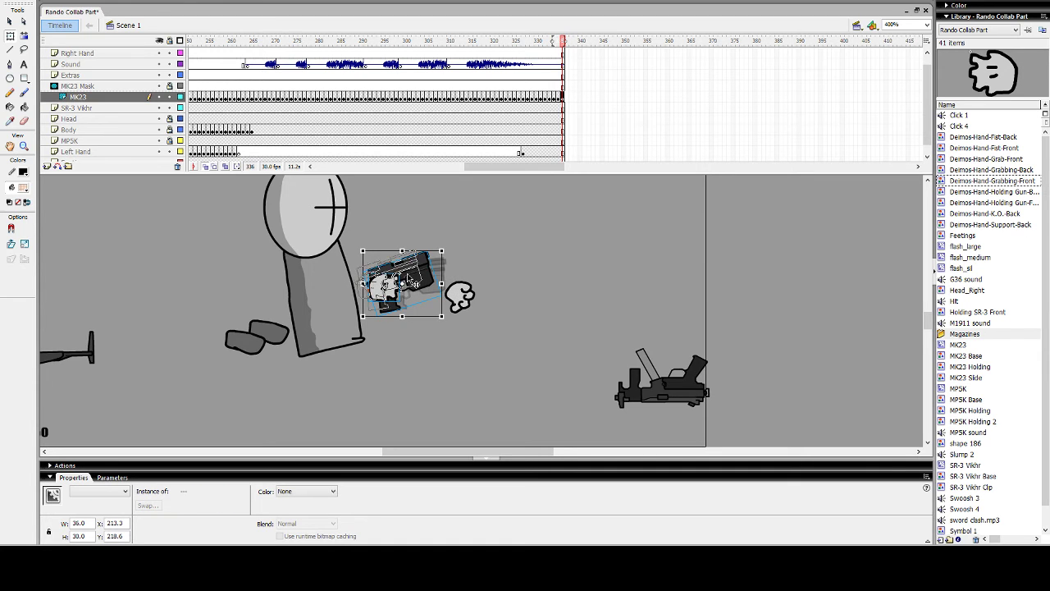
drag(407, 279, 393, 273)
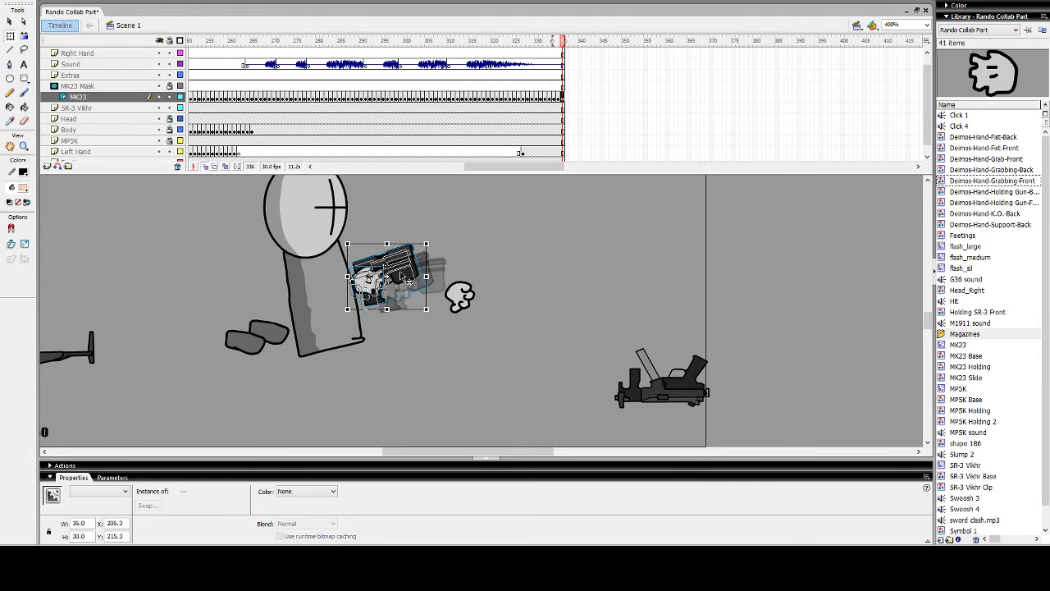
click(593, 259)
click(395, 284)
drag(409, 247, 399, 238)
click(479, 275)
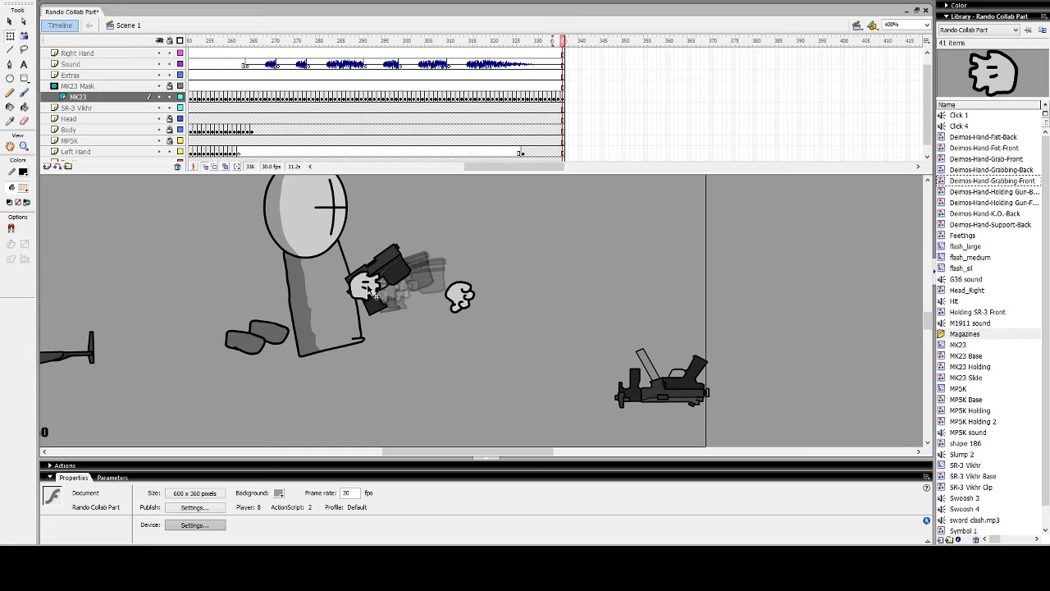
drag(367, 289, 371, 233)
key(ctrl+s)
Add a keyframe at frame 337, move the gun and hand over the body, steepen the MK23's angle and refit the hand
key(F5)
key(F6)
click(452, 240)
click(370, 278)
click(353, 285)
drag(353, 285, 351, 284)
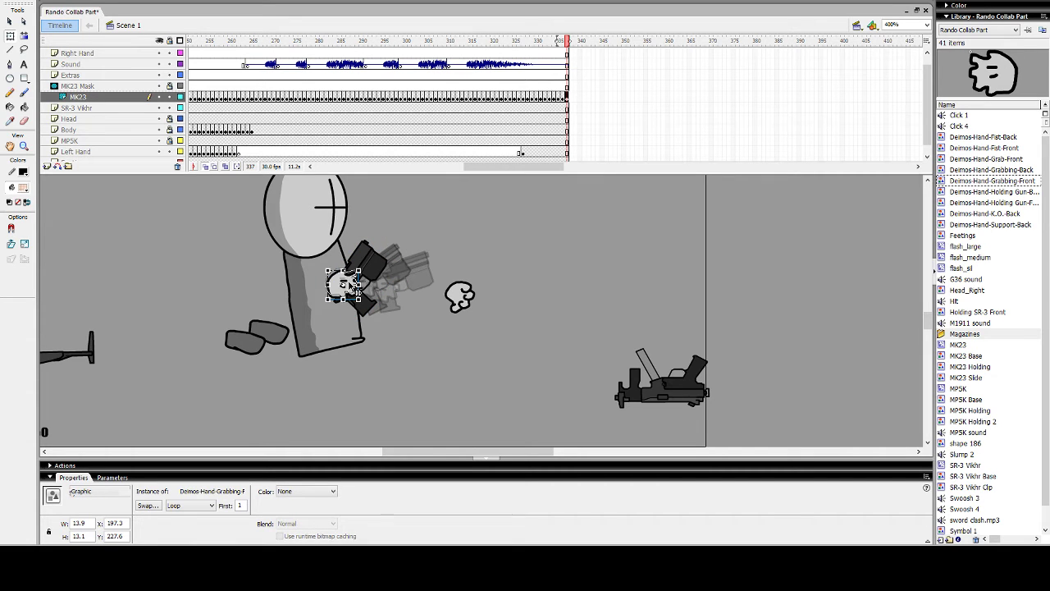
Add a keyframe at frame 338, move the gun and hand further back across the torso and rotate the MK23 nearly upright
drag(526, 452, 496, 452)
scroll(556, 403, up, 3)
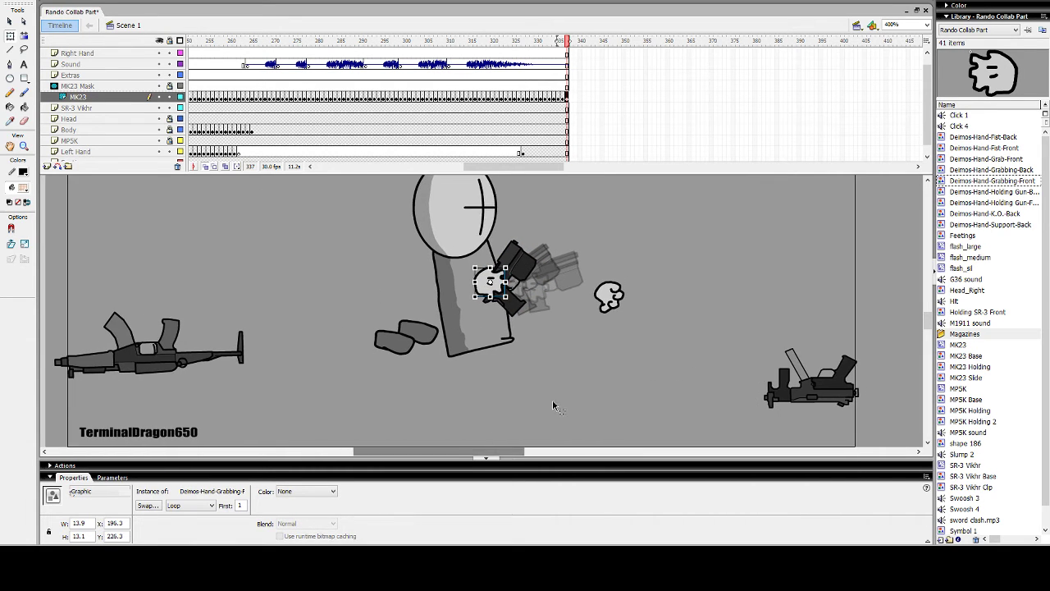
click(24, 146)
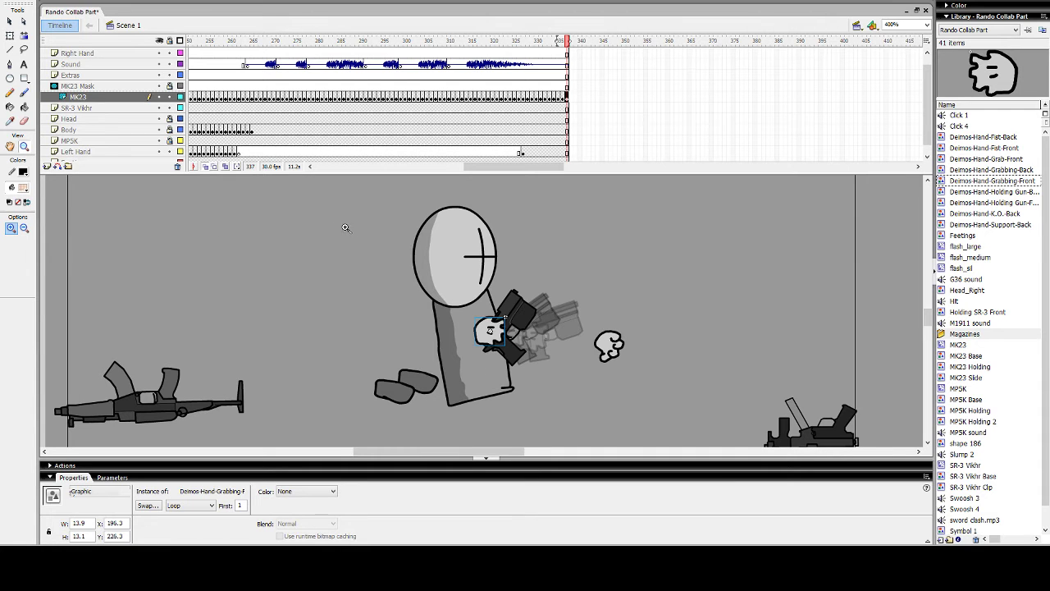
click(641, 401)
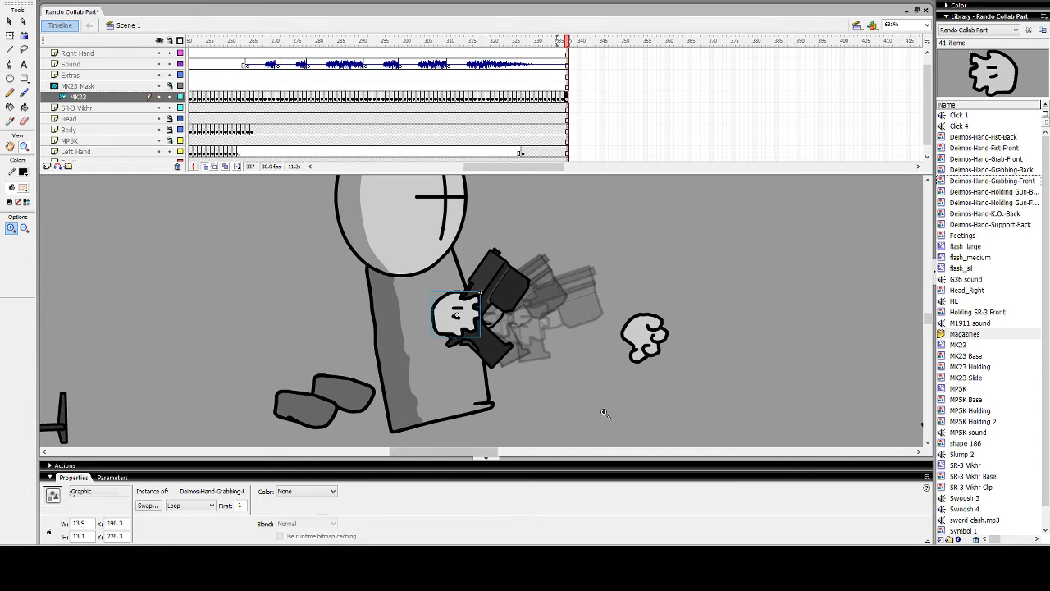
click(9, 36)
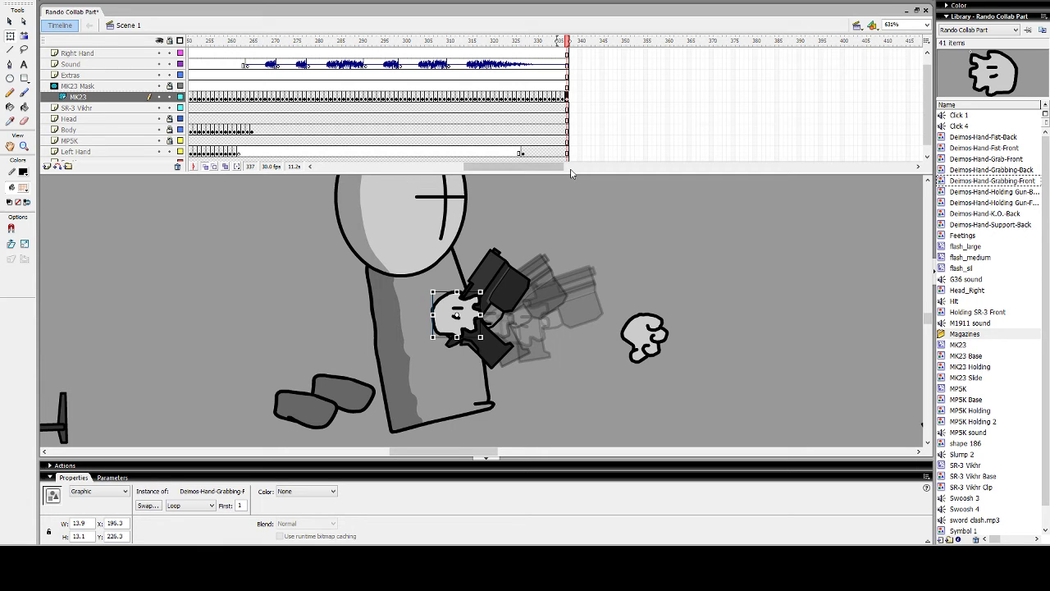
drag(572, 167, 572, 142)
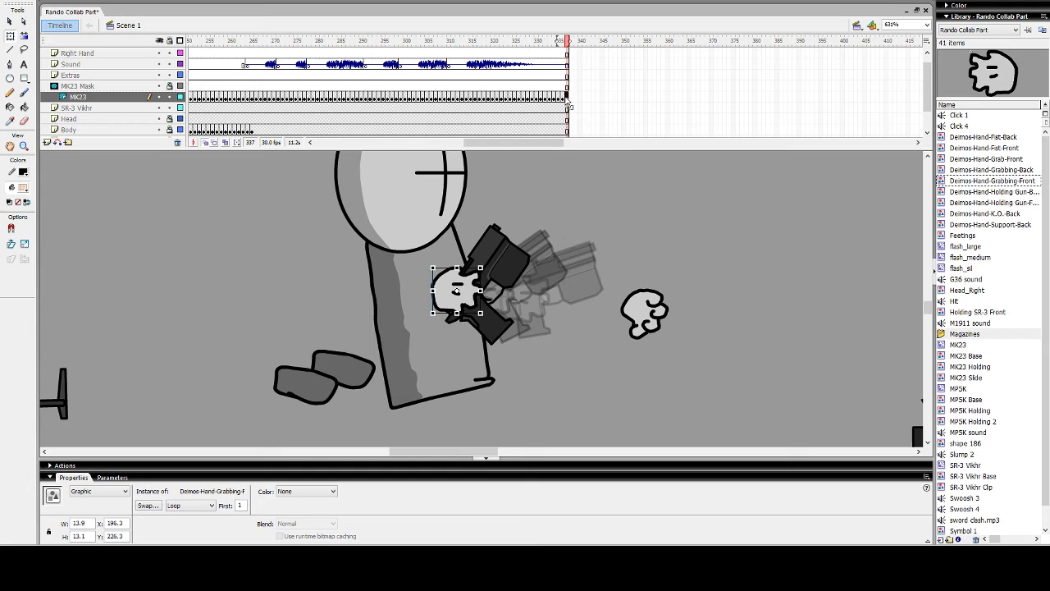
key(F6)
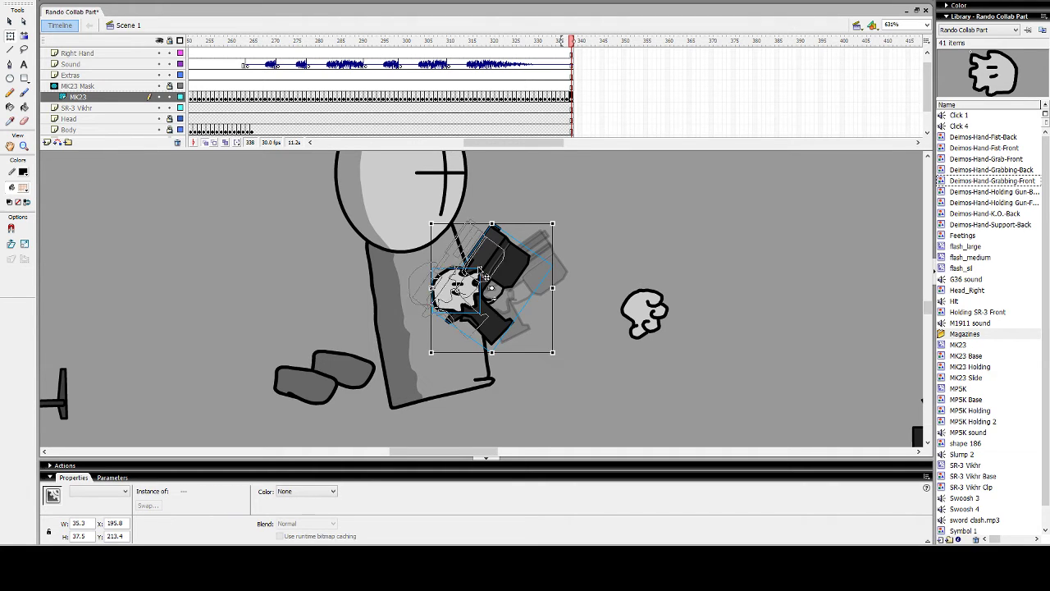
drag(505, 277, 478, 271)
click(531, 271)
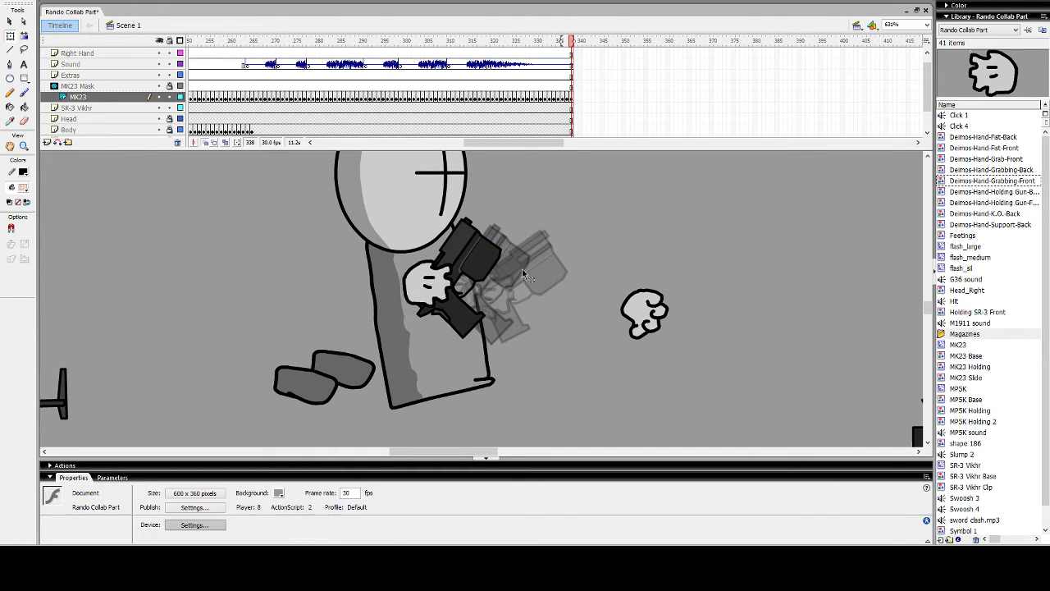
click(492, 262)
drag(534, 254, 512, 233)
click(448, 297)
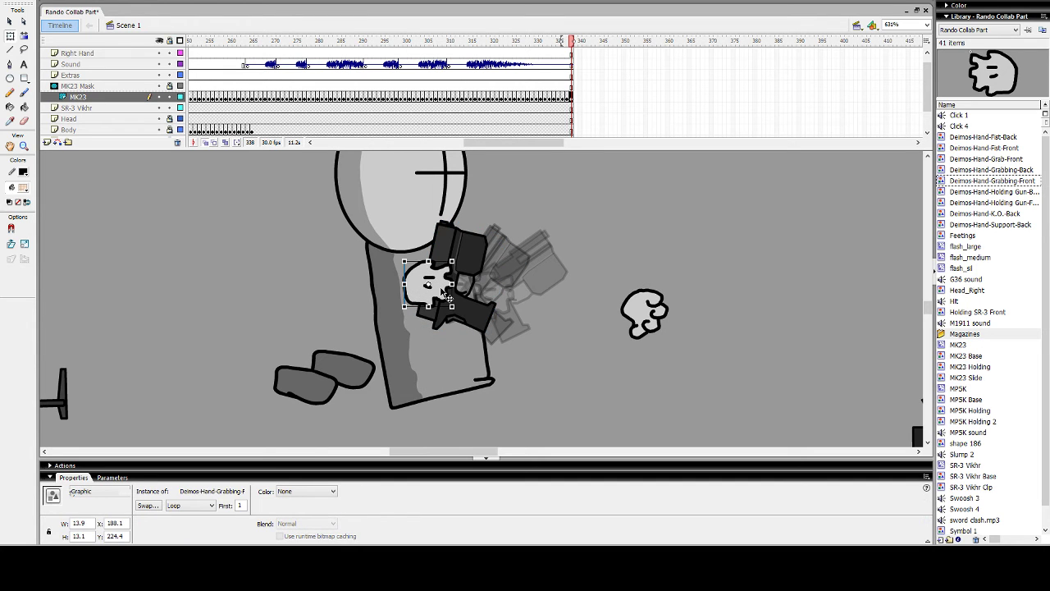
Add a keyframe at frame 339, pull the gun and hand to the torso's back edge and rotate the MK23 to point straight up
key(F6)
drag(464, 276, 428, 260)
click(466, 280)
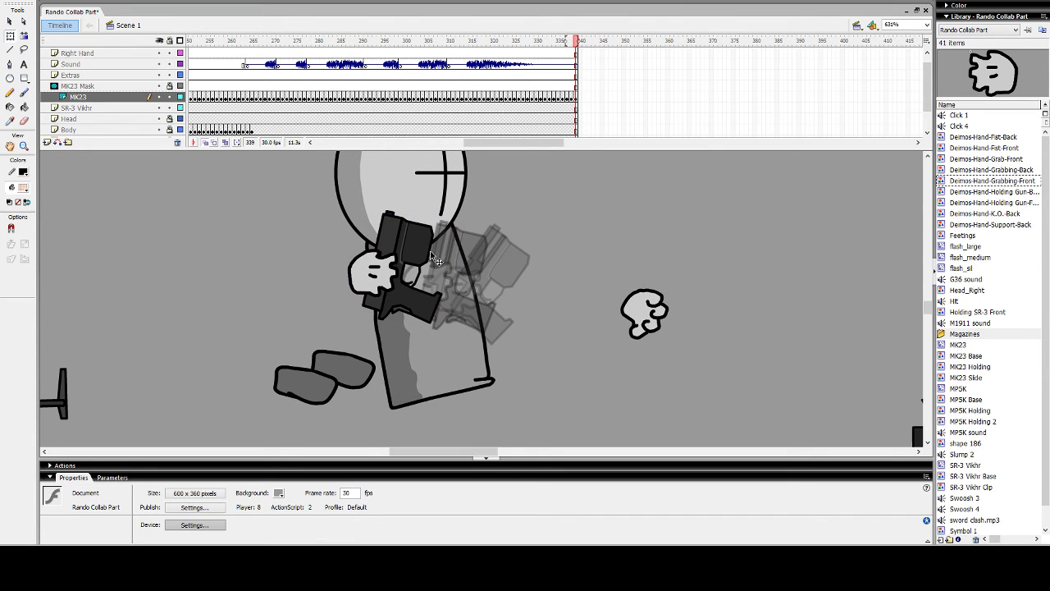
click(434, 259)
drag(465, 219, 444, 217)
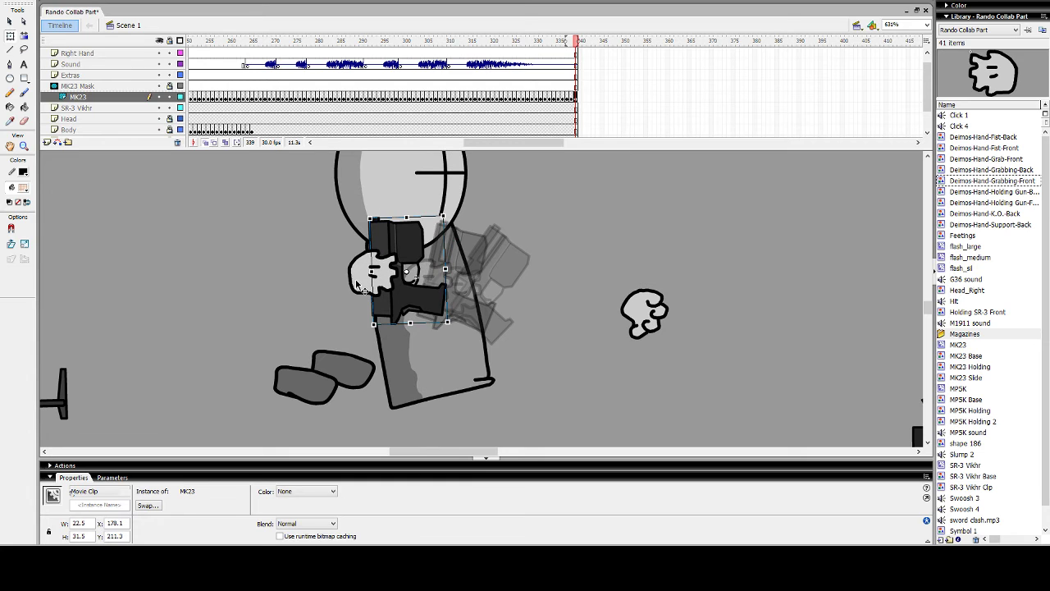
Replace the grabbing hand on frame 339 with Deimos-Hand-Fist-Front, placed over the MK23's slide and rotated slightly
click(361, 284)
key(Delete)
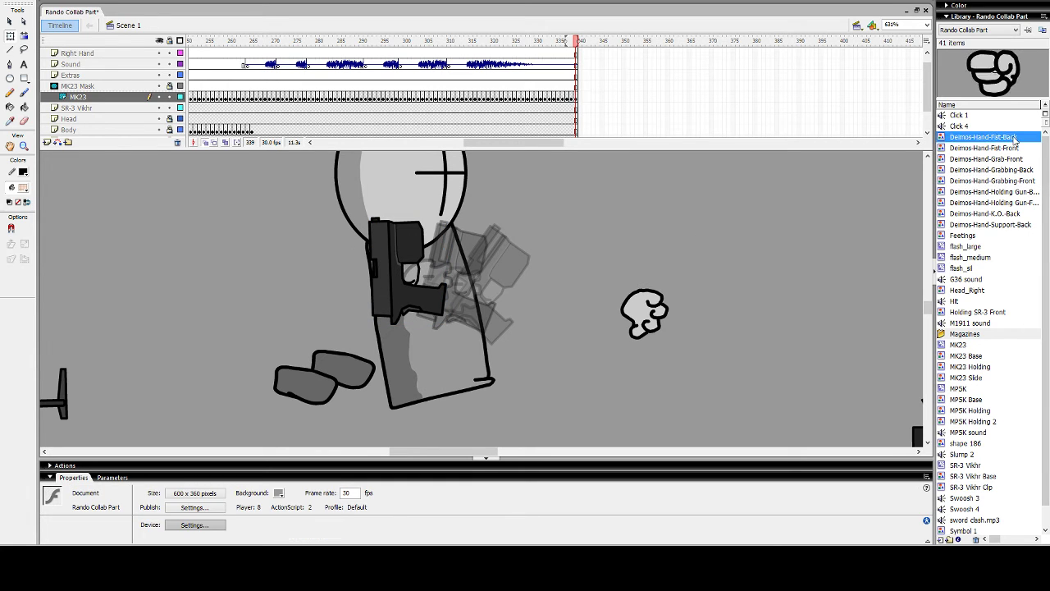
click(1011, 149)
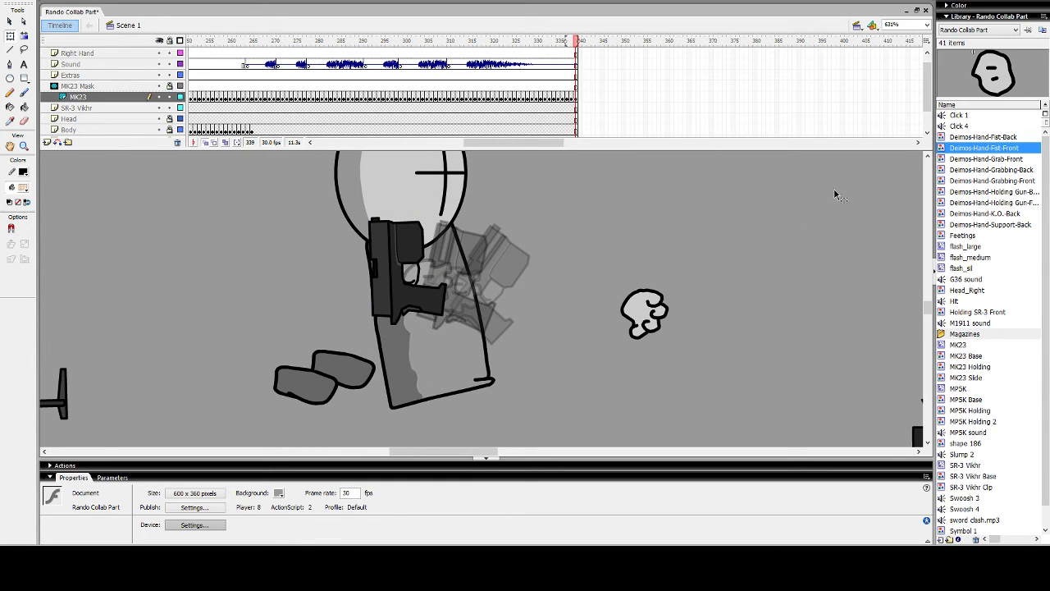
drag(967, 154, 715, 244)
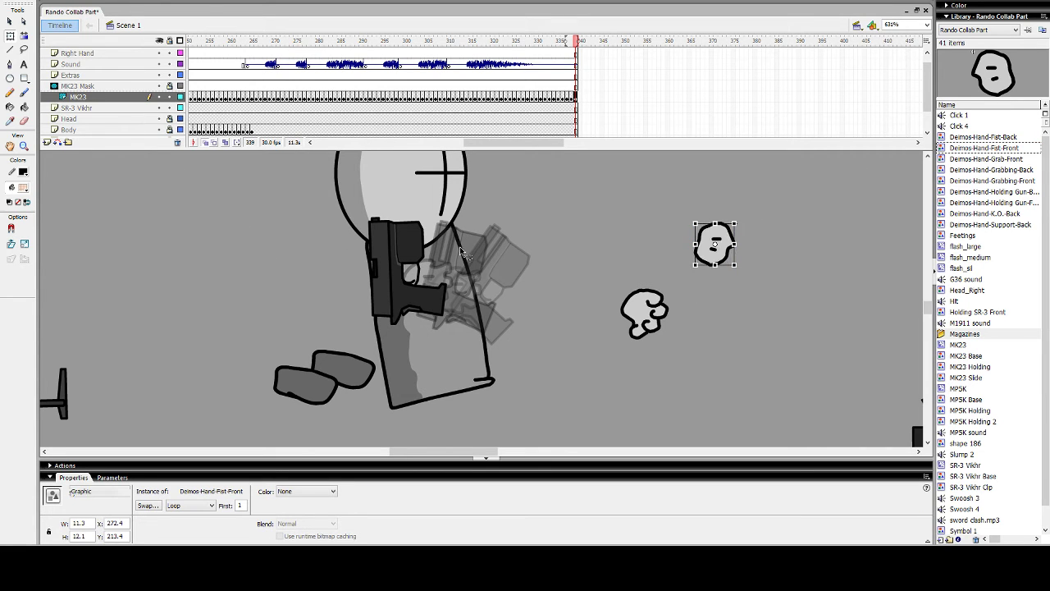
drag(727, 247, 392, 274)
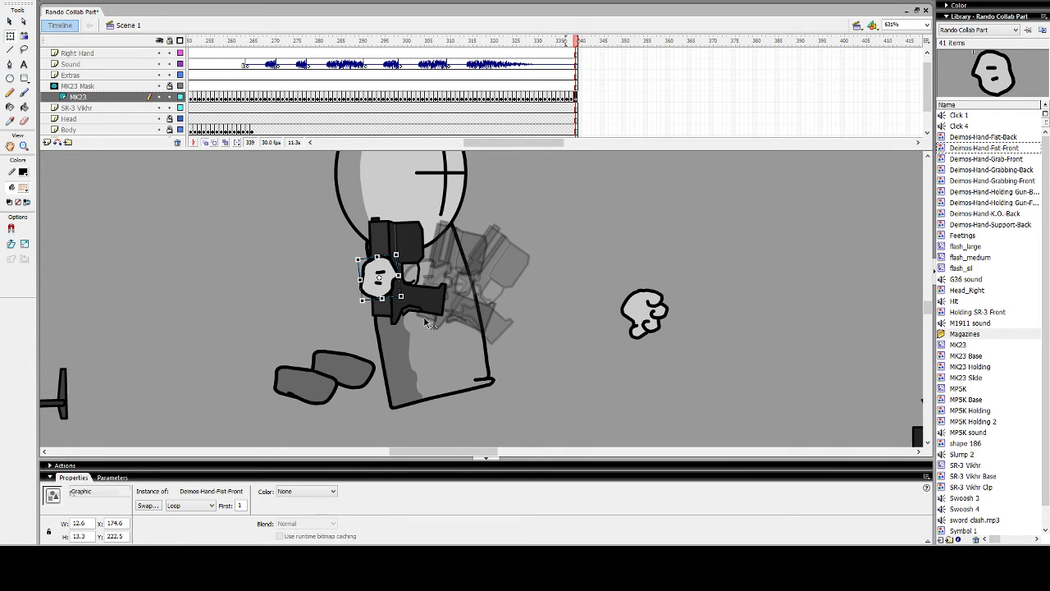
Add keyframes at frames 340 and 341, moving the gun and fist behind the torso and tilting the muzzle backward
key(F6)
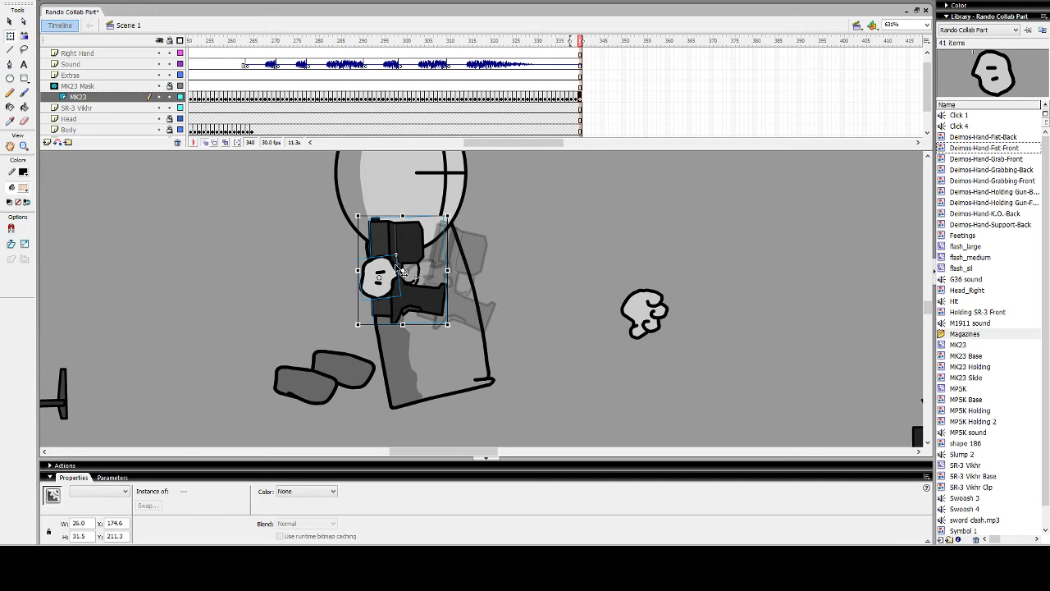
drag(408, 253, 393, 250)
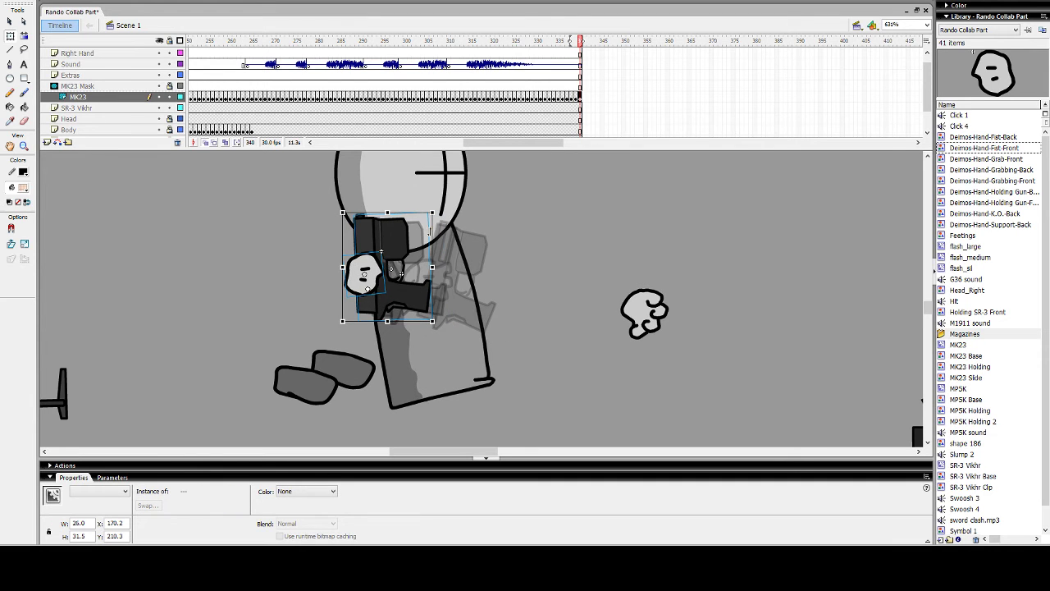
drag(441, 207, 434, 201)
drag(394, 247, 357, 241)
key(F6)
drag(399, 196, 386, 188)
drag(343, 245, 343, 241)
Add keyframes at frames 342 and 343, pulling the gun and fist up behind the head and rotating them further backward
key(F6)
drag(342, 241, 313, 237)
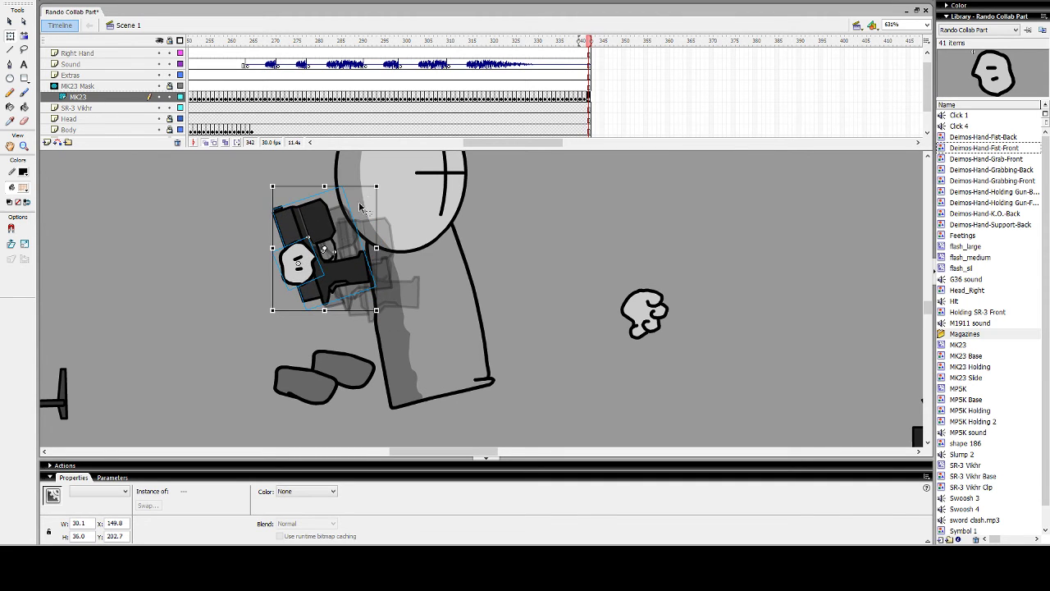
drag(382, 178, 377, 174)
key(F6)
drag(318, 230, 287, 216)
drag(357, 165, 348, 157)
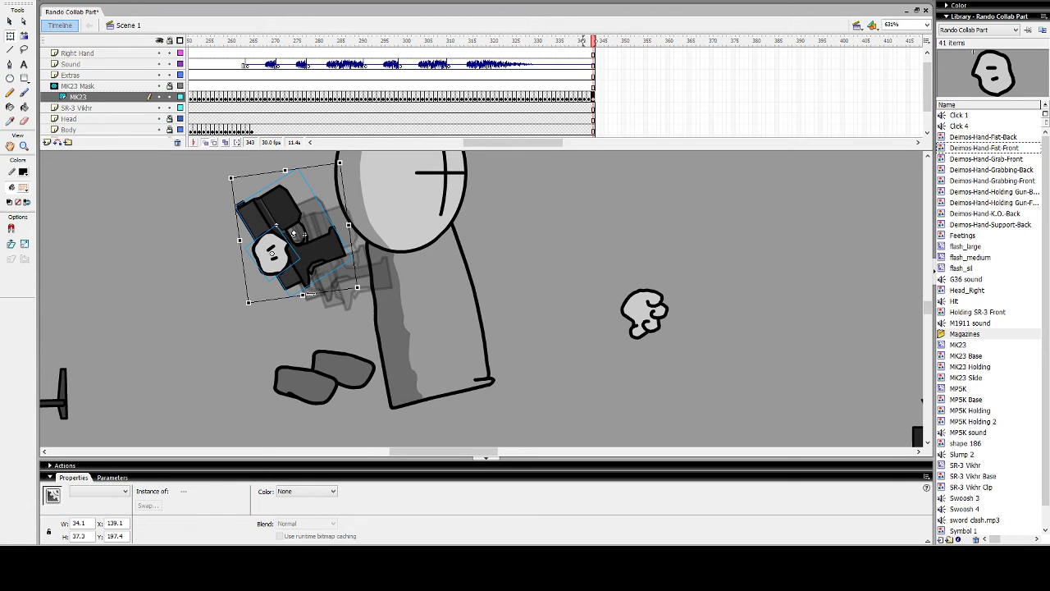
Add keyframes at frames 344 and 345, easing the gun and fist further back with smaller moves and slight rotation
key(F6)
drag(317, 254, 306, 251)
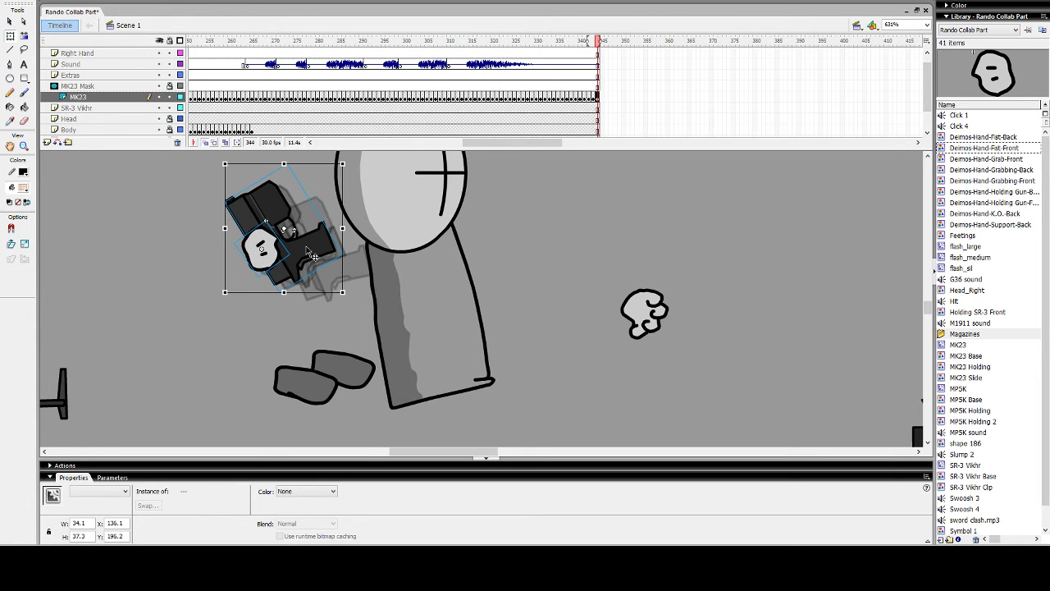
drag(353, 164, 339, 178)
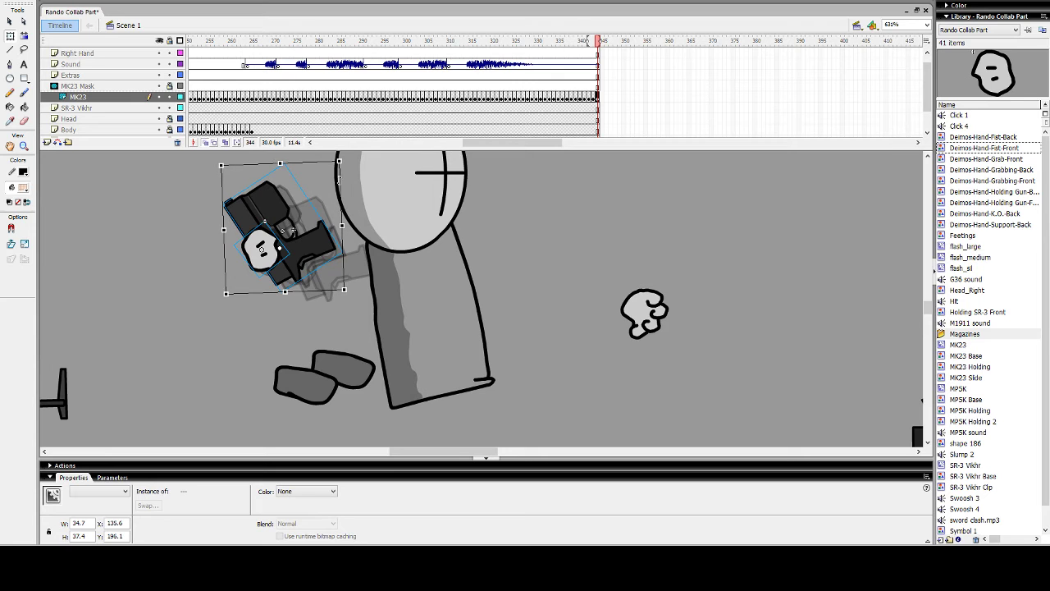
drag(304, 253, 283, 245)
key(F6)
drag(330, 156, 326, 152)
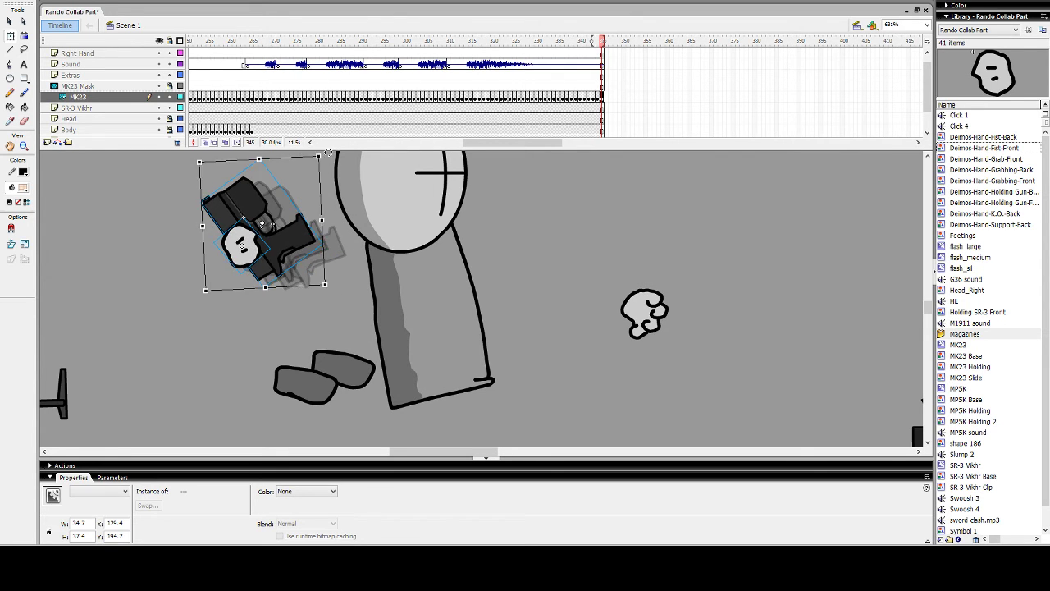
Add keyframes at frames 346 through 351, drifting the gun and fist slightly further back and up to settle the wind-up pose
scroll(359, 280, up, 1)
key(F6)
drag(293, 289, 273, 289)
key(F6)
key(F6)
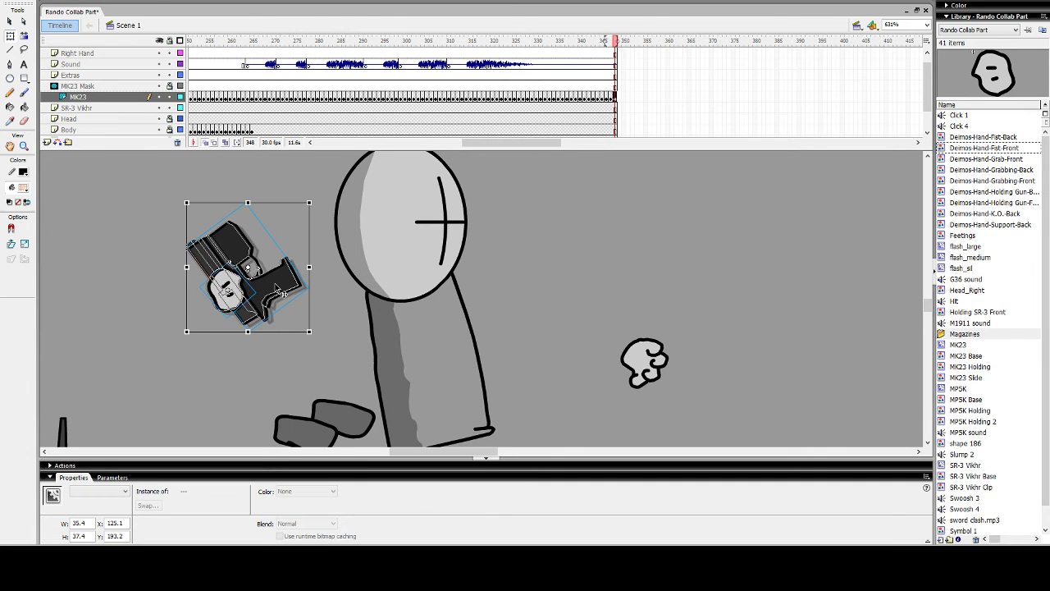
key(F6)
key(F6)
key(Up)
key(F6)
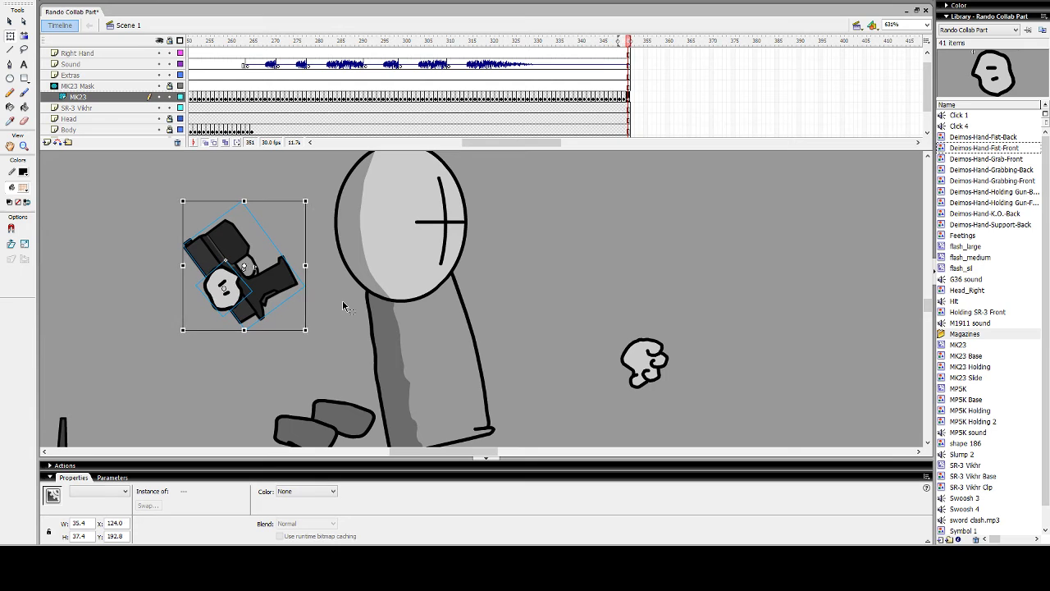
Add a keyframe at frame 352, moving the gun and fist slightly toward the head and rotating them slightly forward
key(Up)
key(F6)
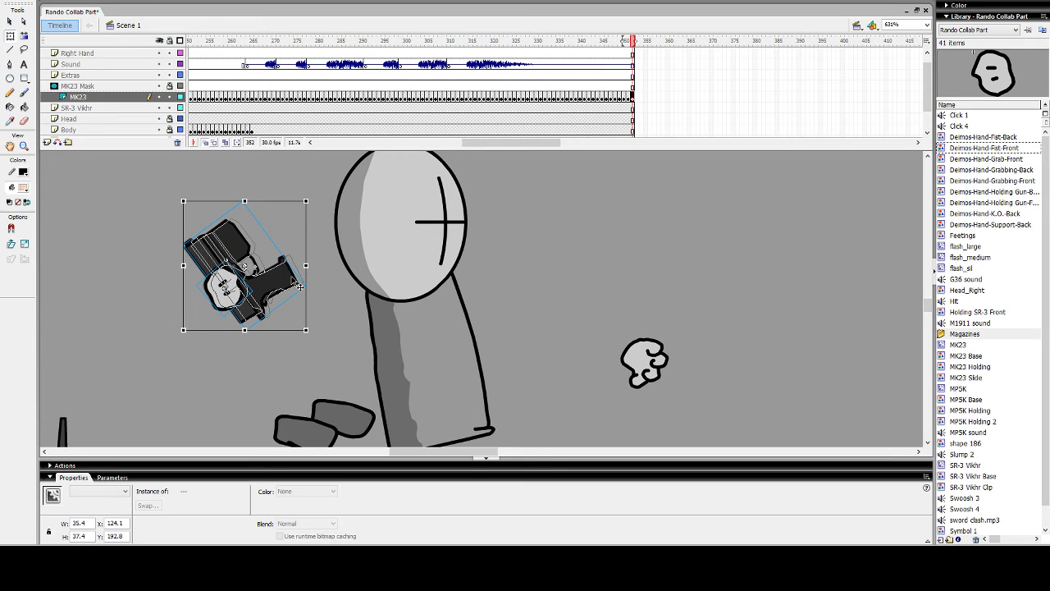
drag(286, 283, 292, 283)
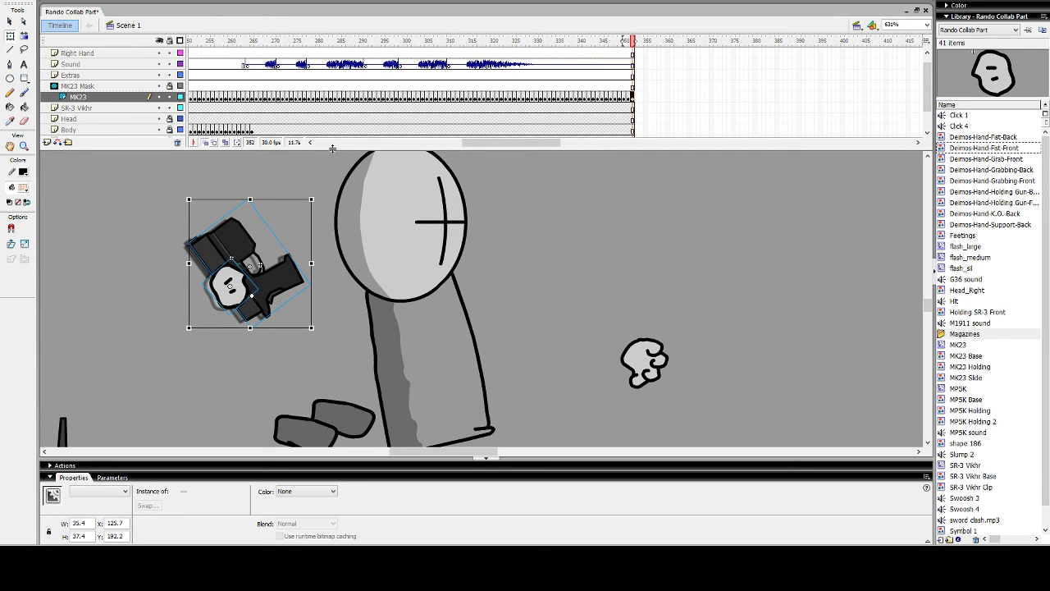
drag(316, 193, 322, 194)
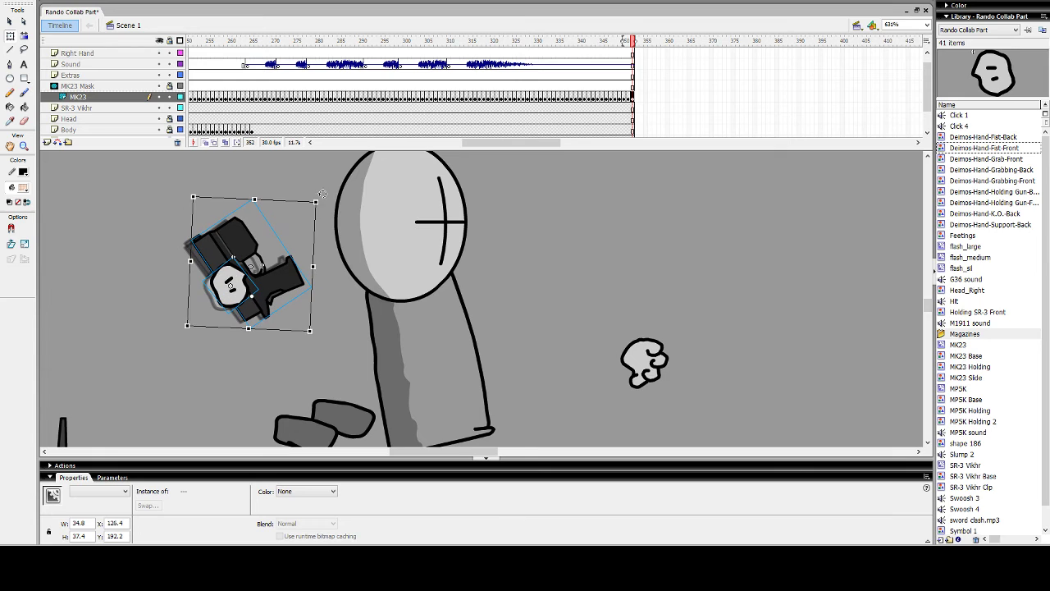
click(259, 356)
drag(239, 297, 241, 301)
drag(167, 201, 290, 358)
Add a keyframe at frame 353, bringing the gun and fist further toward the head and rotating them slightly forward
key(F6)
drag(283, 288, 251, 289)
click(220, 339)
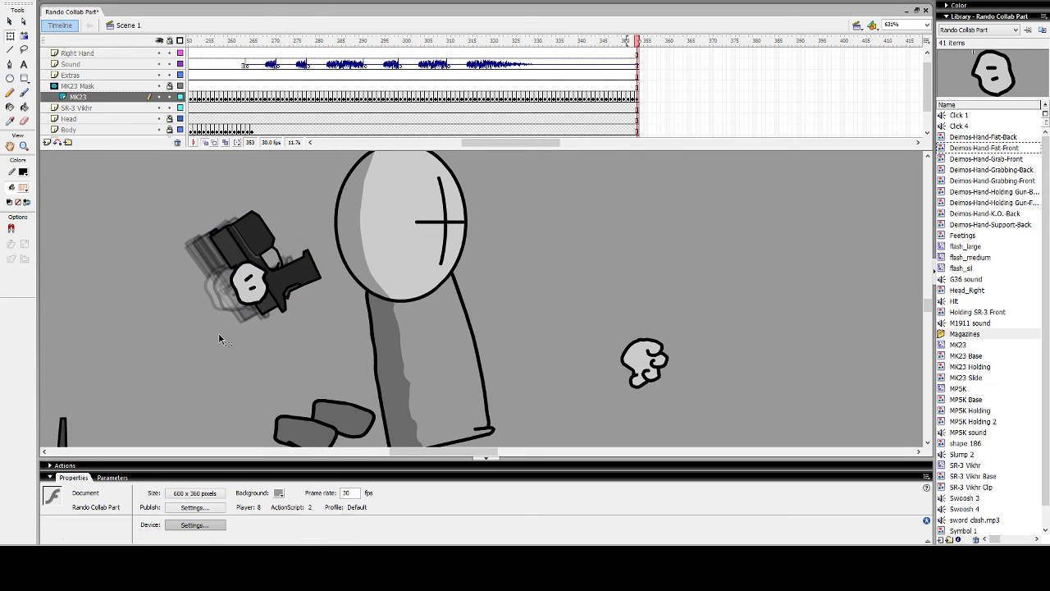
click(251, 297)
drag(198, 215, 305, 289)
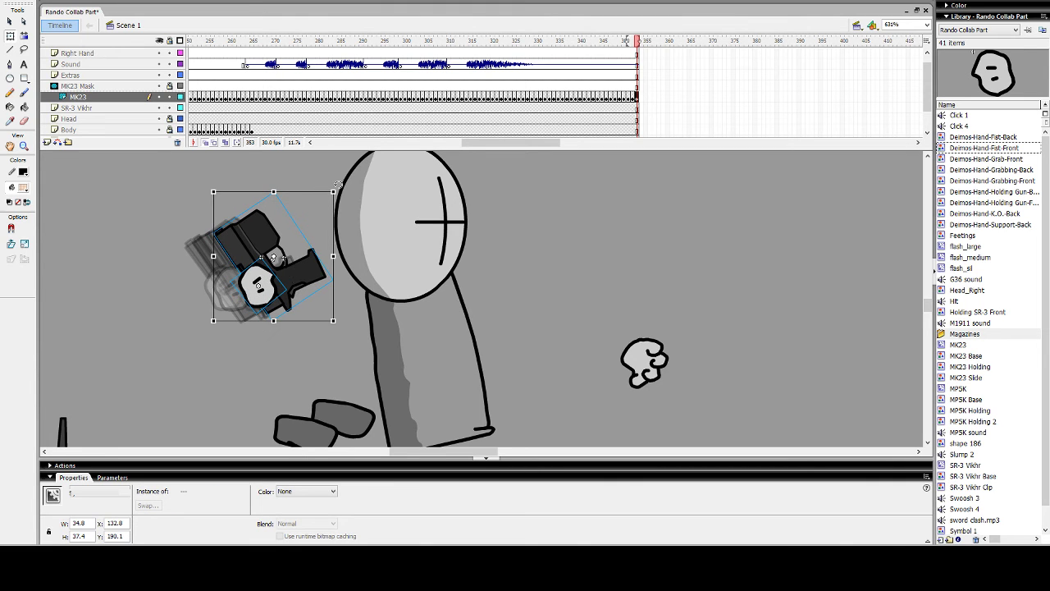
drag(338, 185, 343, 185)
Add a keyframe at frame 354, raising the gun and fist together behind the head
key(F6)
drag(300, 268, 257, 265)
click(288, 347)
click(304, 381)
click(270, 345)
key(.)
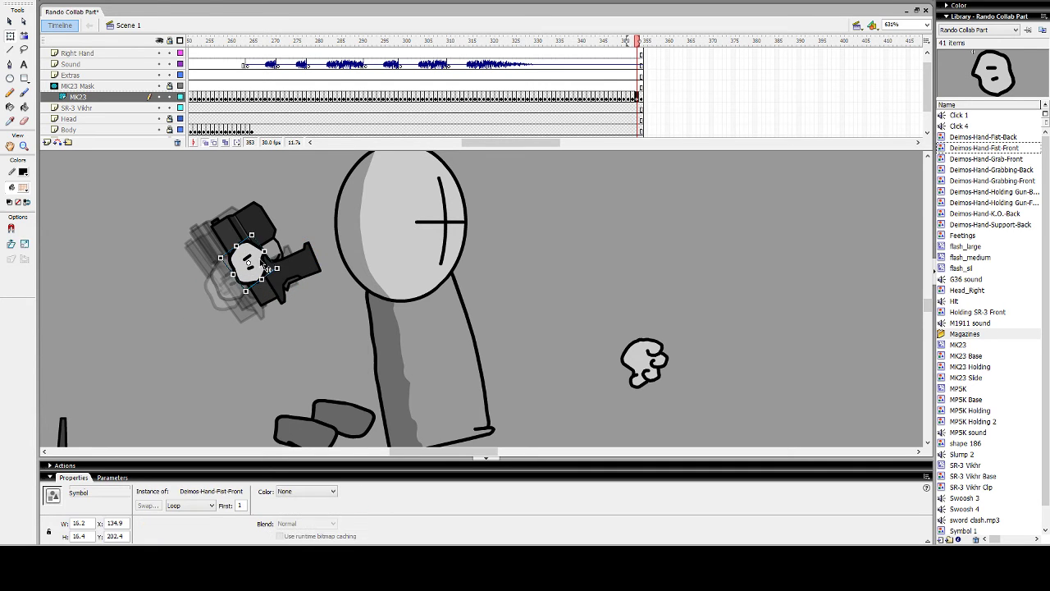
key(ctrl+z)
drag(281, 343, 258, 196)
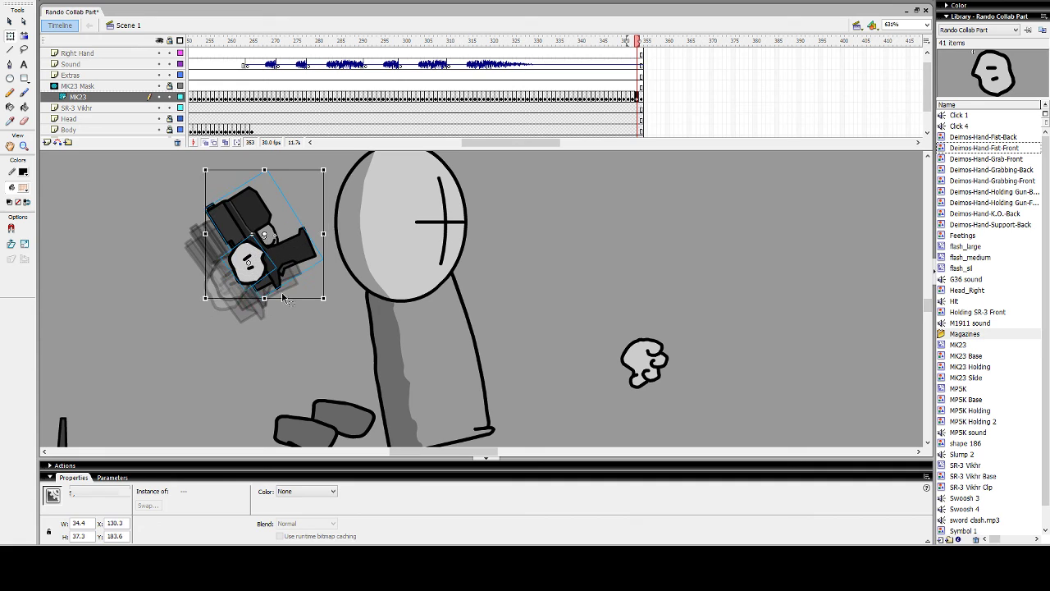
click(296, 321)
Add keyframes at frames 355 through 358, sweeping the gun and fist forward across the face to beyond the head
key(.)
drag(324, 286, 409, 258)
key(.)
key(F6)
drag(363, 224, 548, 298)
scroll(532, 296, up, 1)
key(F6)
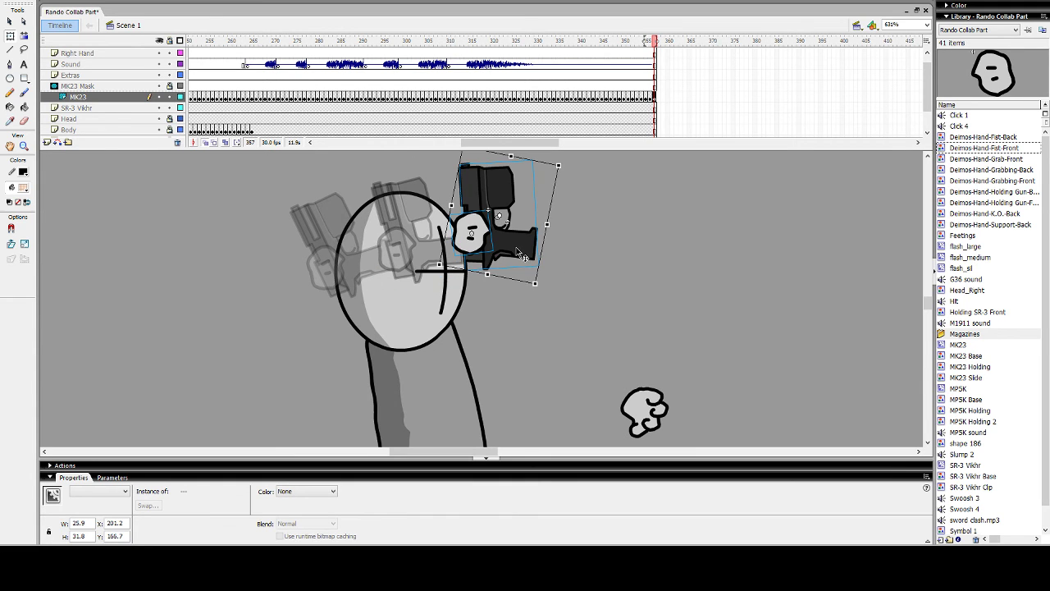
key(.)
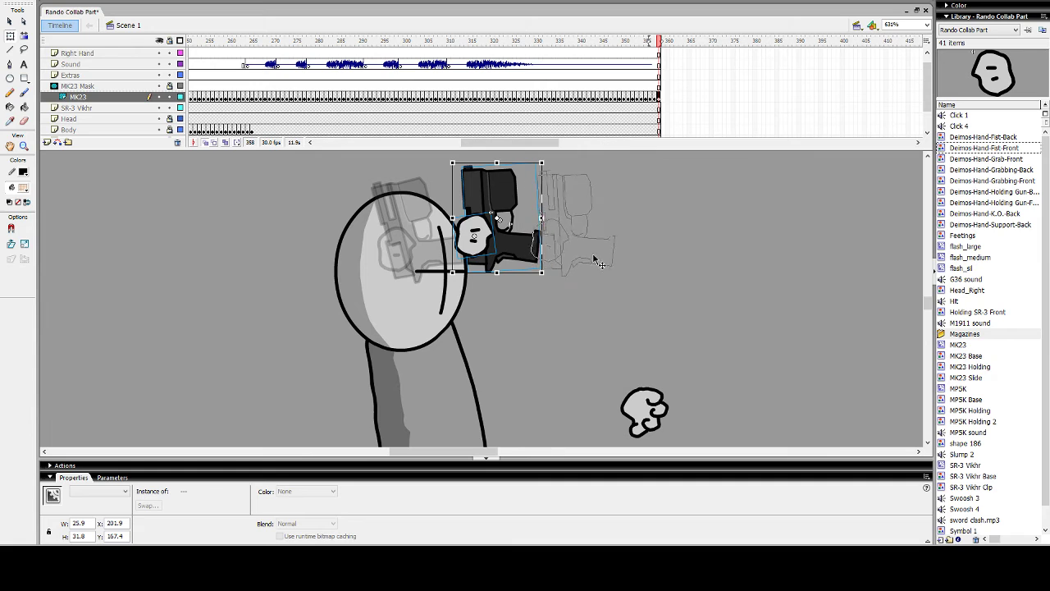
mouse_move(593, 256)
mouse_down()
mouse_move(615, 251)
mouse_move(641, 277)
mouse_move(595, 247)
mouse_up()
Add a keyframe at frame 359, delete the fist, and move the released gun further forward with a clockwise tilt
key(F6)
click(517, 235)
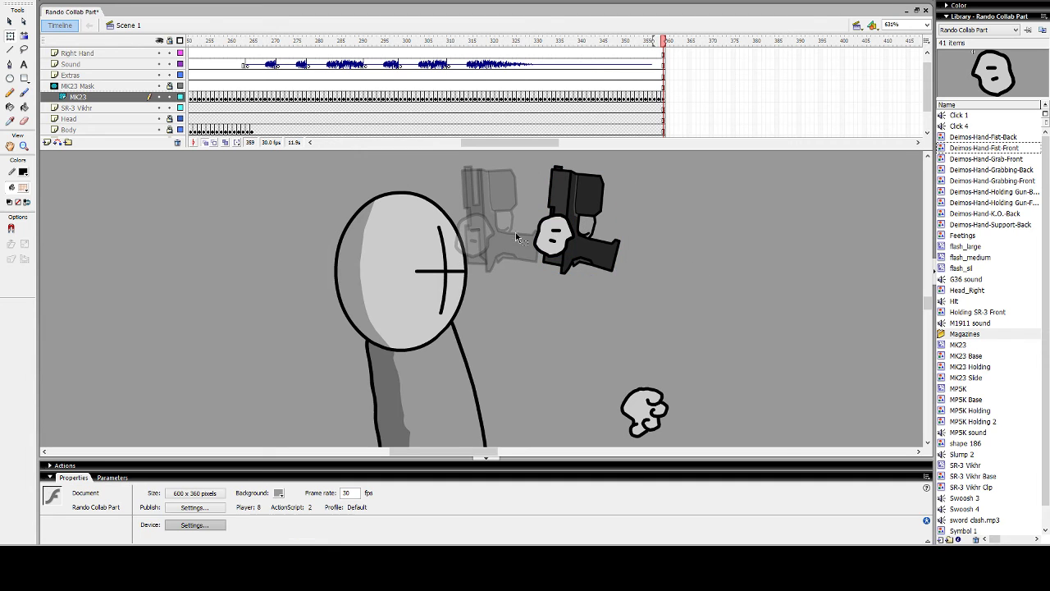
click(555, 238)
key(Delete)
drag(566, 192, 689, 209)
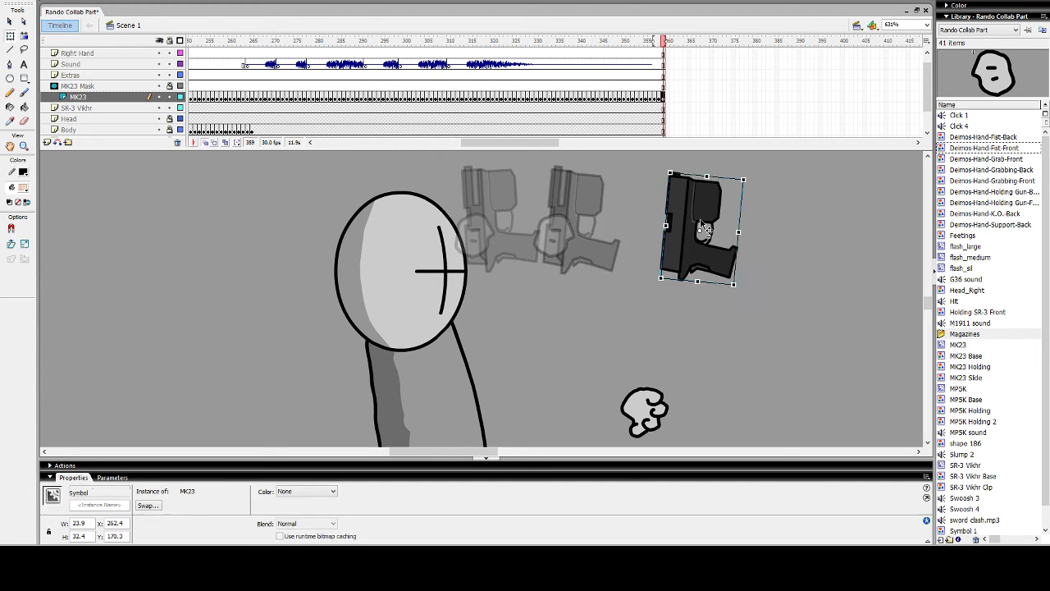
drag(746, 289, 719, 295)
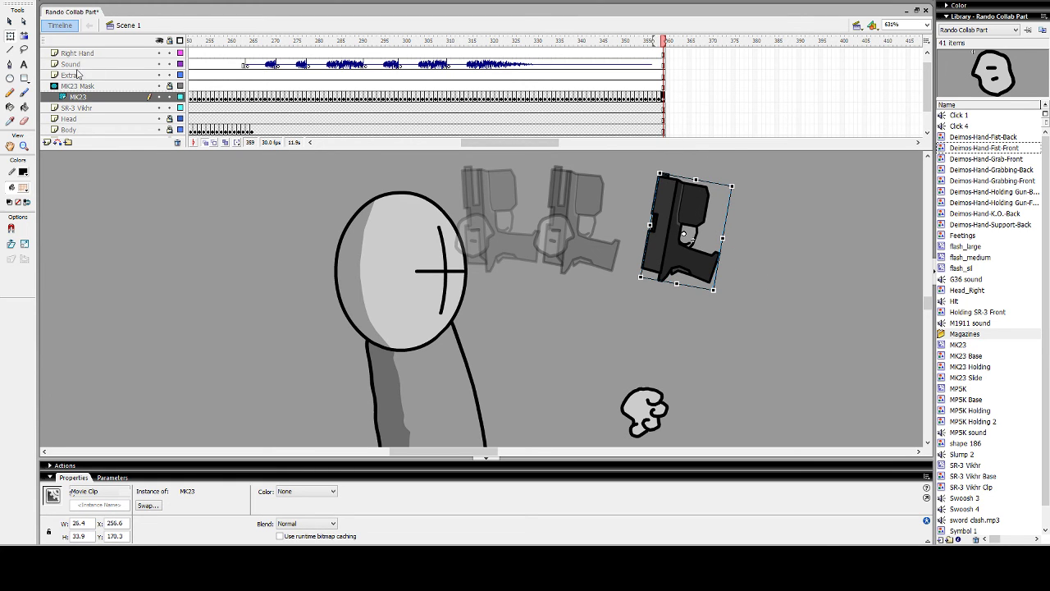
Place the Deimos-Hand-Grabbing-Front symbol on the Right Hand layer at frame 359, just behind the released gun
click(663, 53)
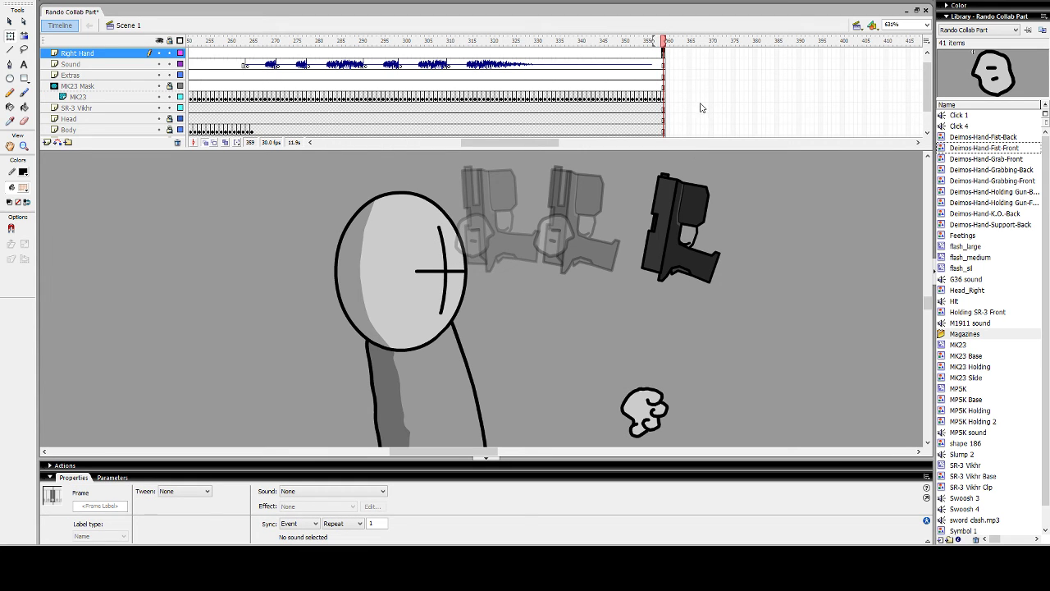
click(1007, 161)
click(1004, 171)
click(1004, 181)
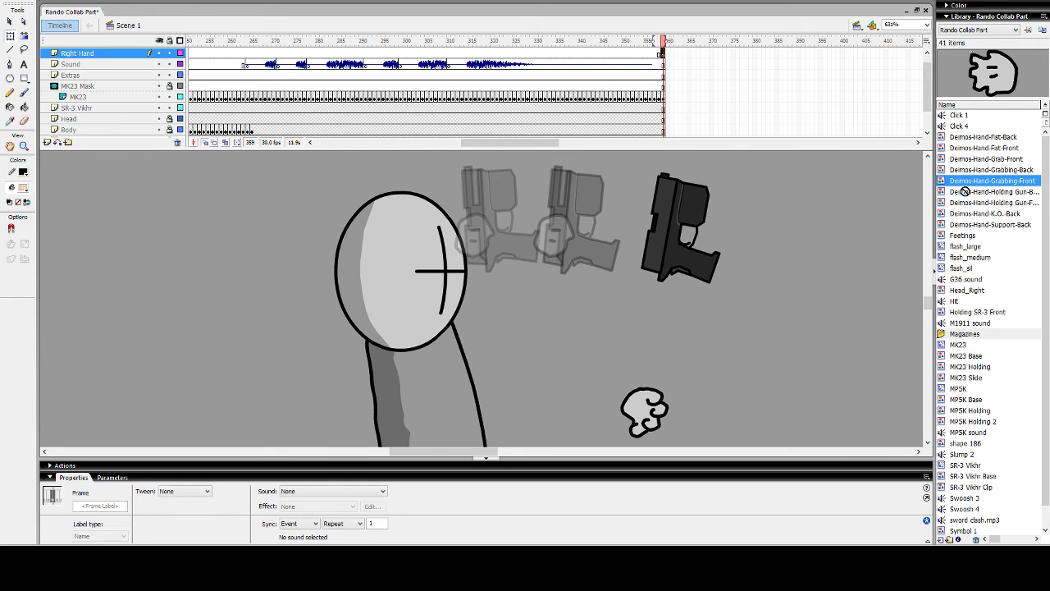
drag(965, 191, 665, 291)
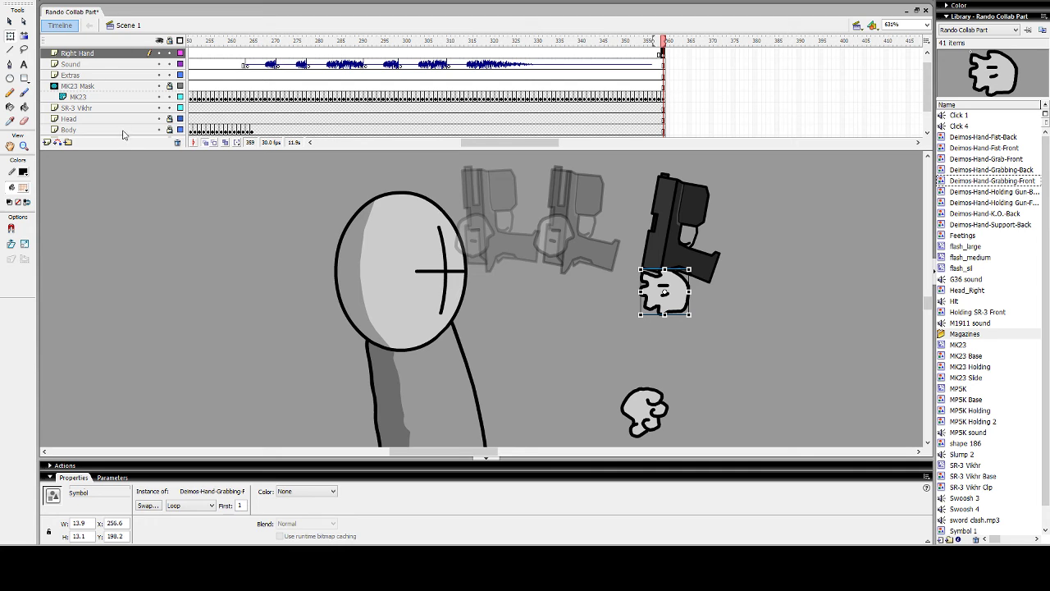
click(292, 250)
click(723, 335)
drag(669, 293, 635, 242)
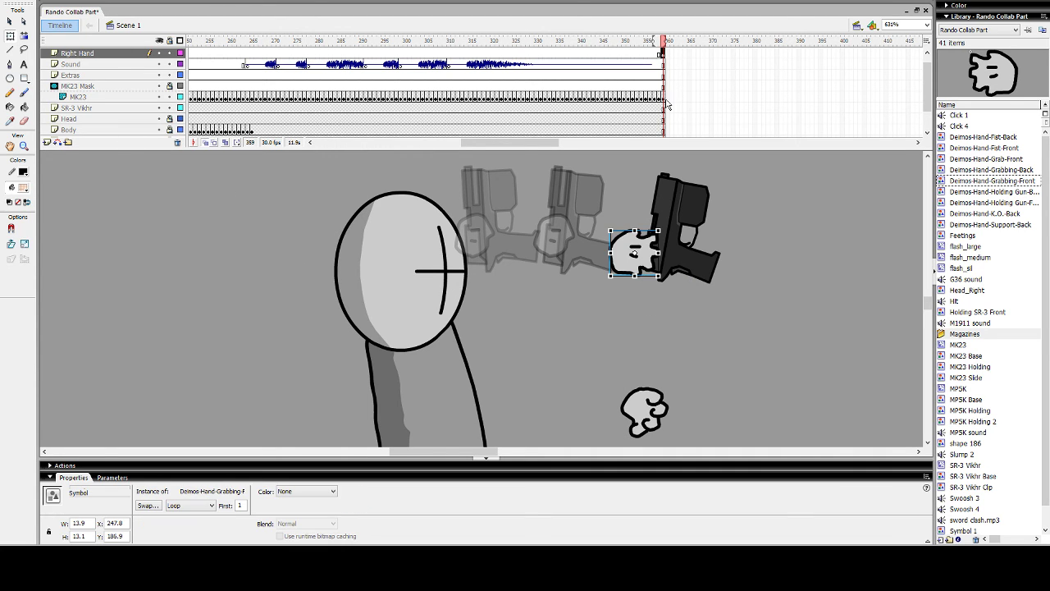
Add Right Hand keyframes at frames 360 through 366, swinging the open hand down below the gun
drag(496, 452, 524, 452)
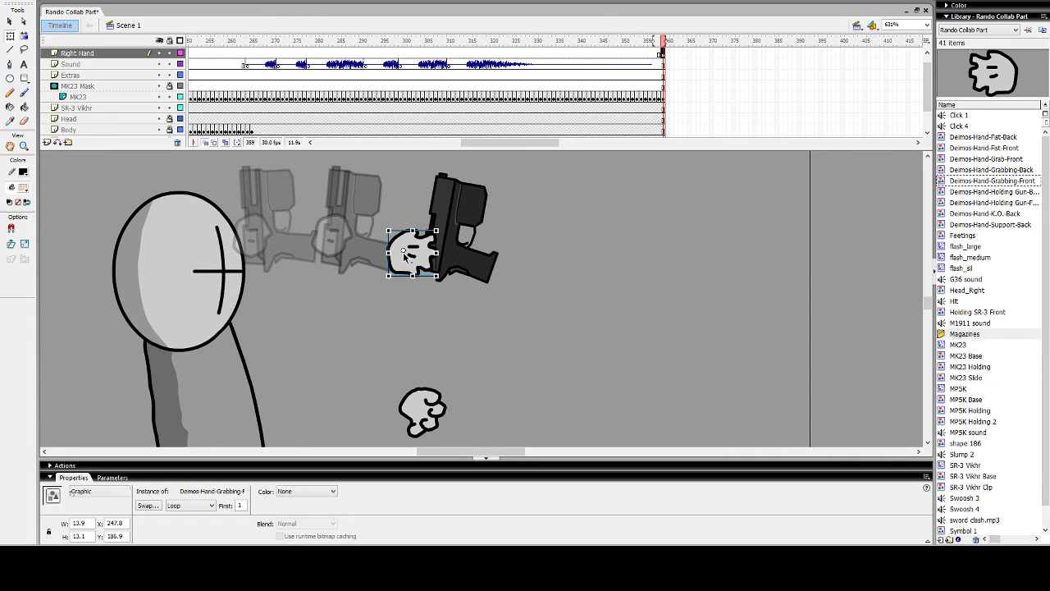
drag(448, 276, 416, 328)
key(F6)
key(F6)
key(F6)
key(F6)
key(F6)
key(F6)
key(F6)
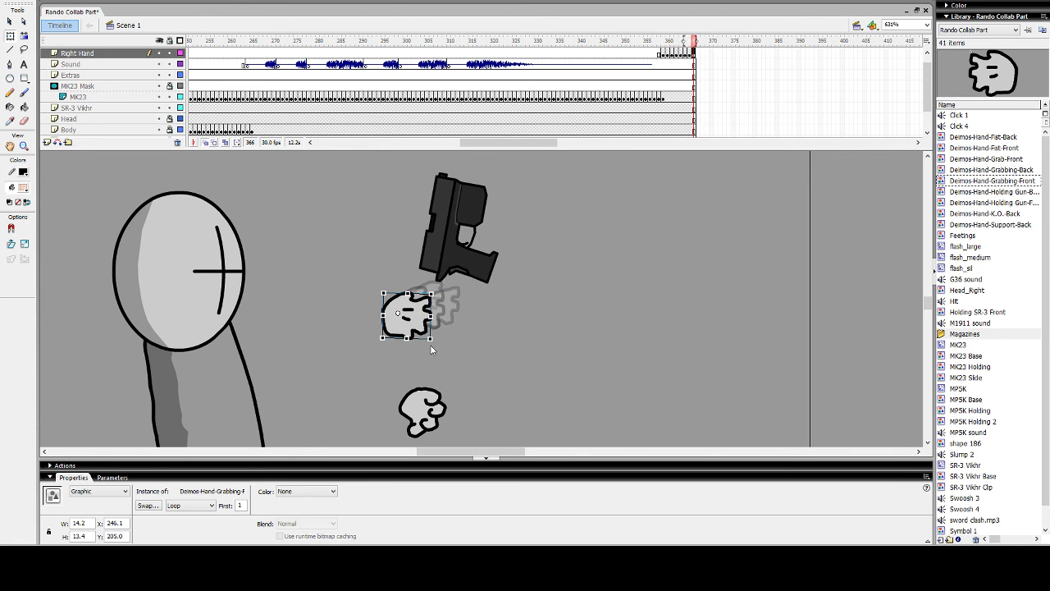
Swap the open hand at frame 366 for the Deimos-Hand-Fist-Front symbol
click(494, 215)
click(656, 207)
click(443, 290)
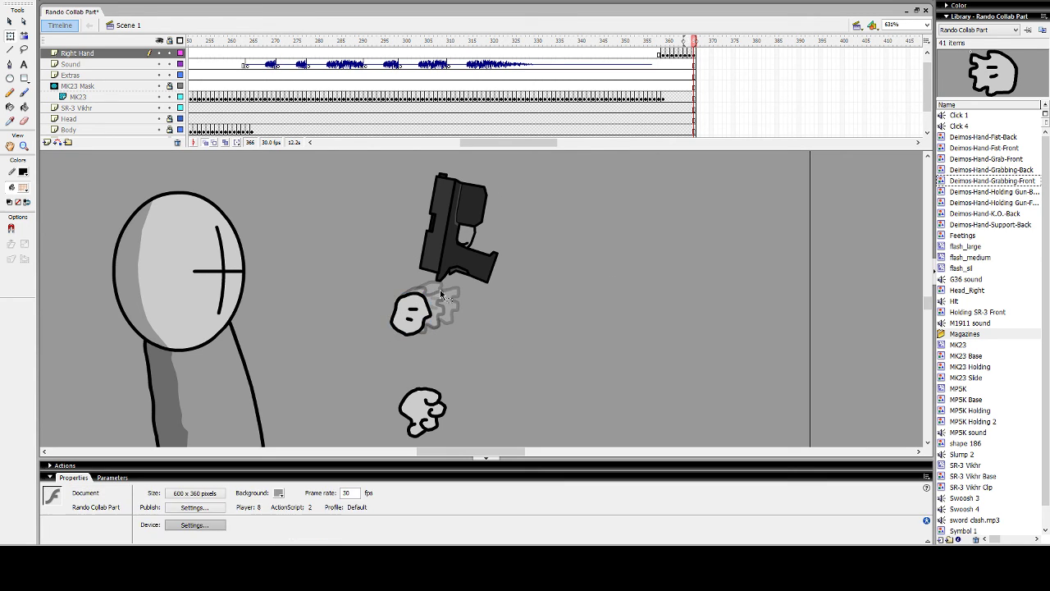
click(416, 313)
Add Right Hand keyframes at frames 367 through 372, pulling the fist down and back toward the torso
drag(440, 288, 284, 359)
key(F6)
key(F6)
key(F6)
key(F6)
key(F6)
key(F6)
Add Right Hand keyframes at frames 373 through 380, easing the fist into a resting position in front of the torso
drag(284, 359, 241, 389)
key(F6)
key(F6)
key(F6)
key(F6)
drag(241, 389, 223, 402)
key(F6)
key(F6)
key(F6)
key(F6)
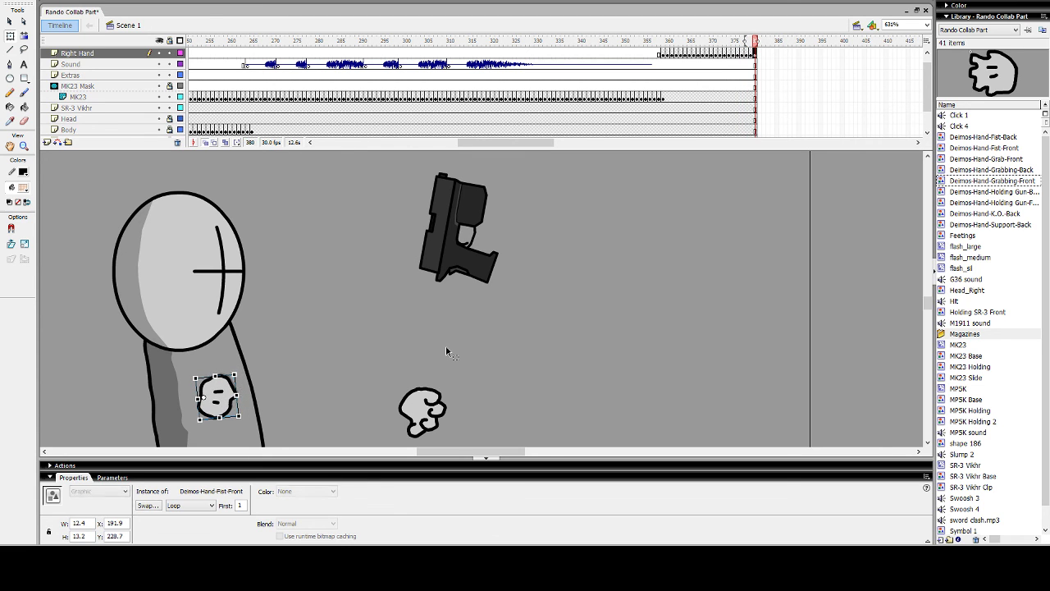
key(Left)
key(Down)
Play back the shooting and throwing animation to review the motion
click(440, 44)
key(Return)
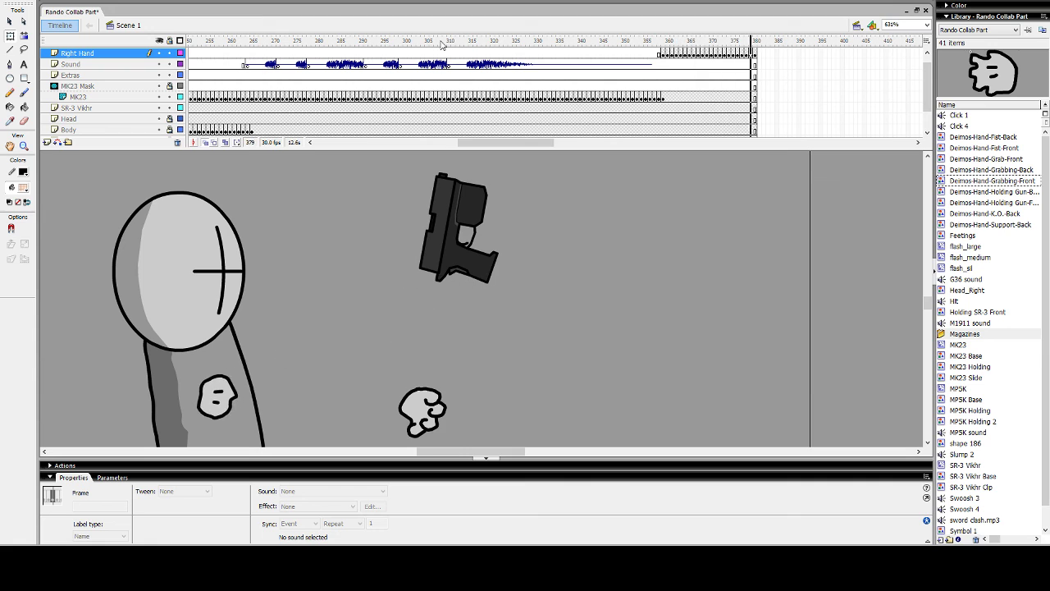
click(441, 45)
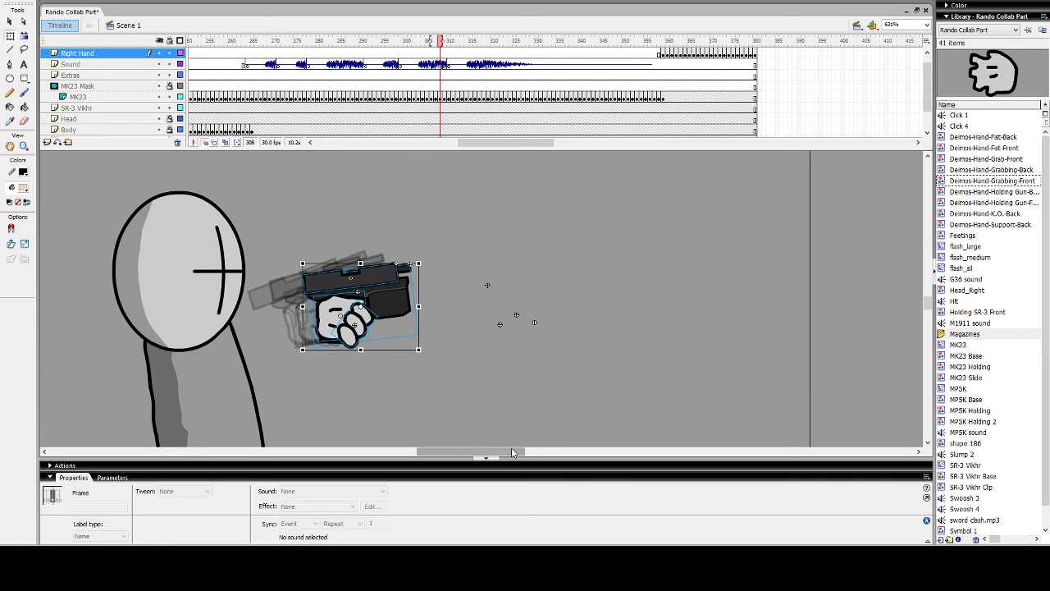
drag(515, 452, 494, 451)
scroll(500, 418, down, 1)
click(615, 45)
key(Return)
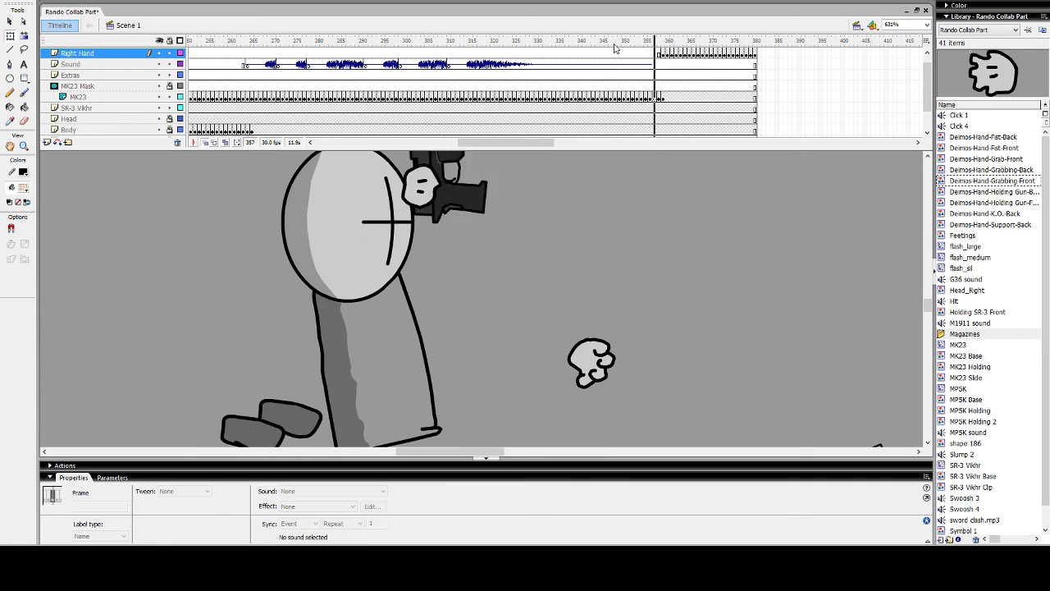
click(552, 48)
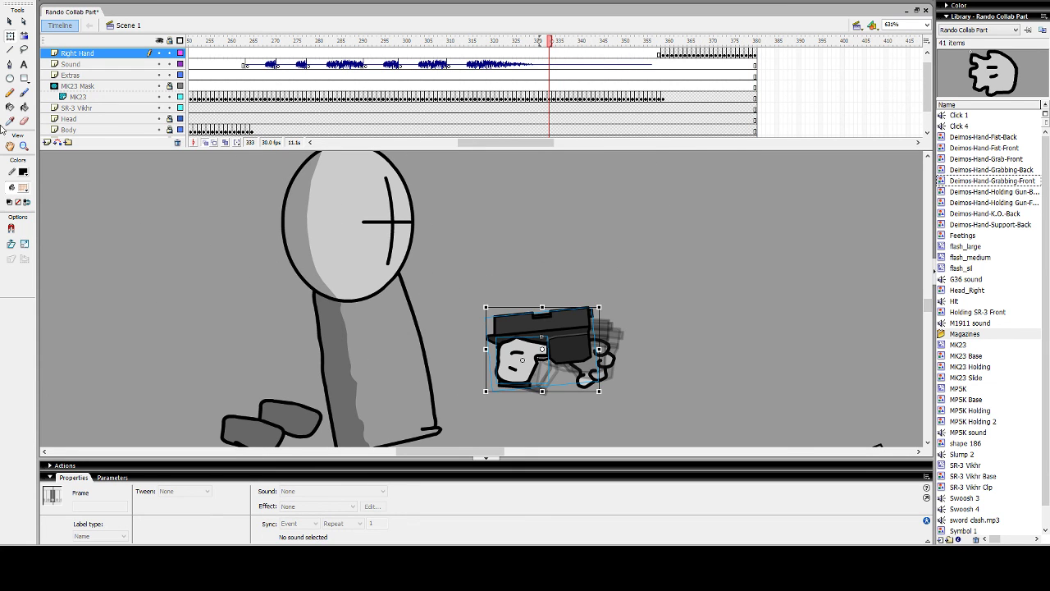
Add a text box beside the character reading "i have yet to do the body and head and other parts, stay tuned for more"
click(24, 66)
drag(476, 163, 728, 218)
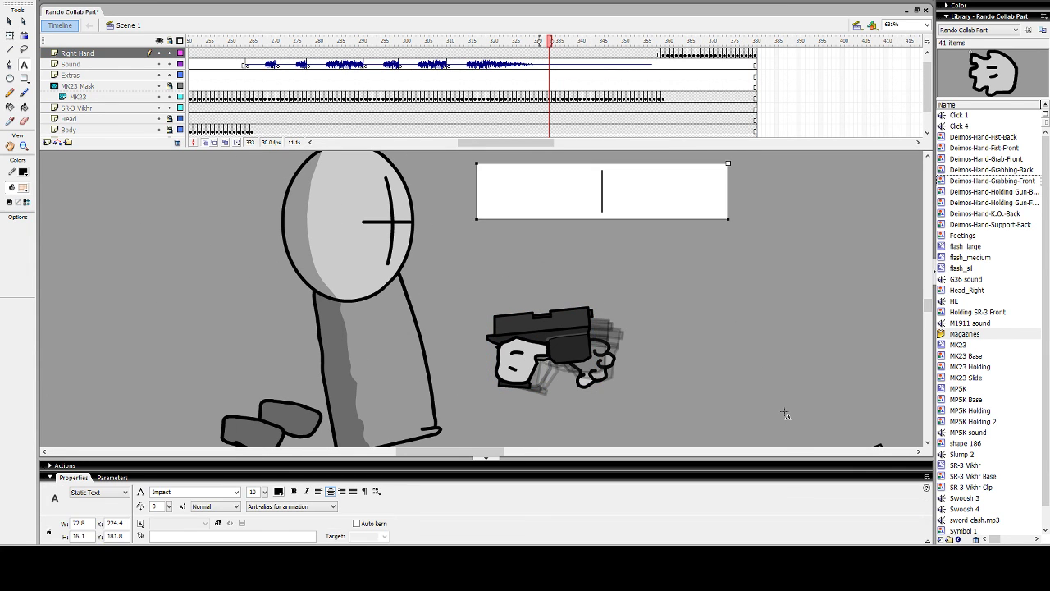
text(ih)
key(BackSpace)
text(have)
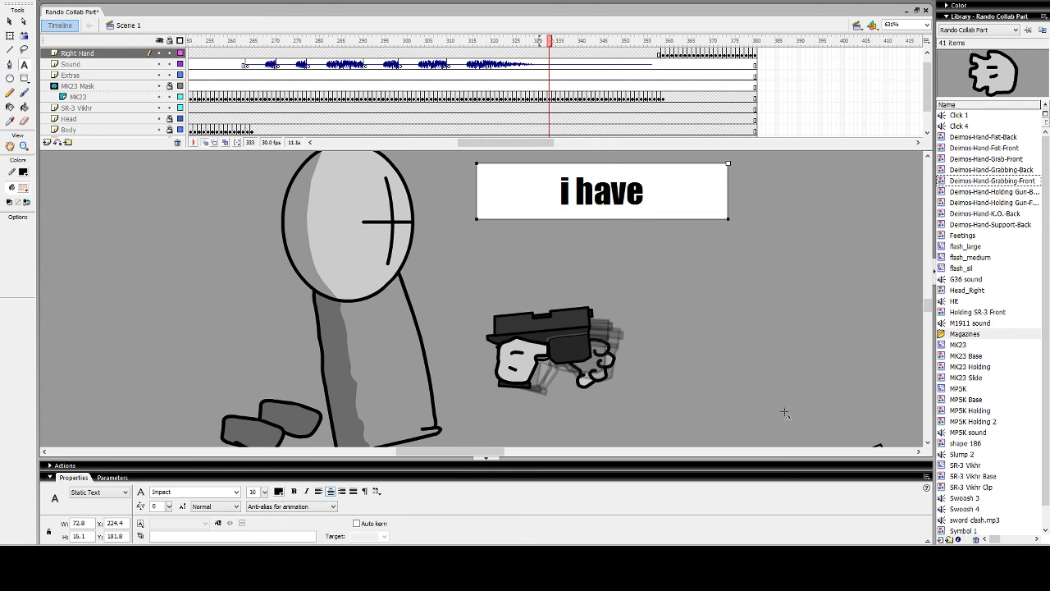
text( yet to do the)
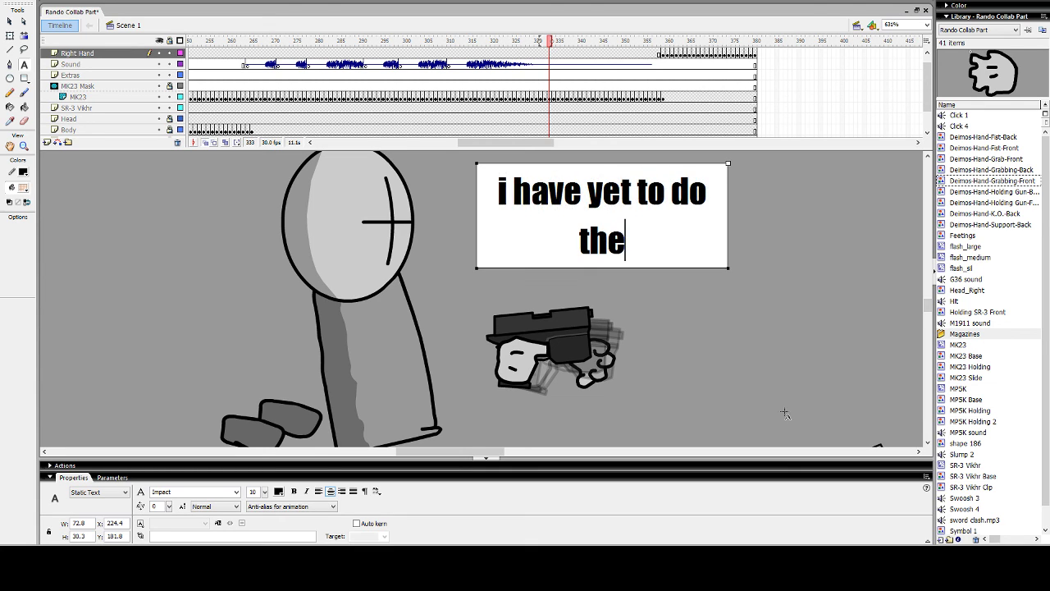
text( body and)
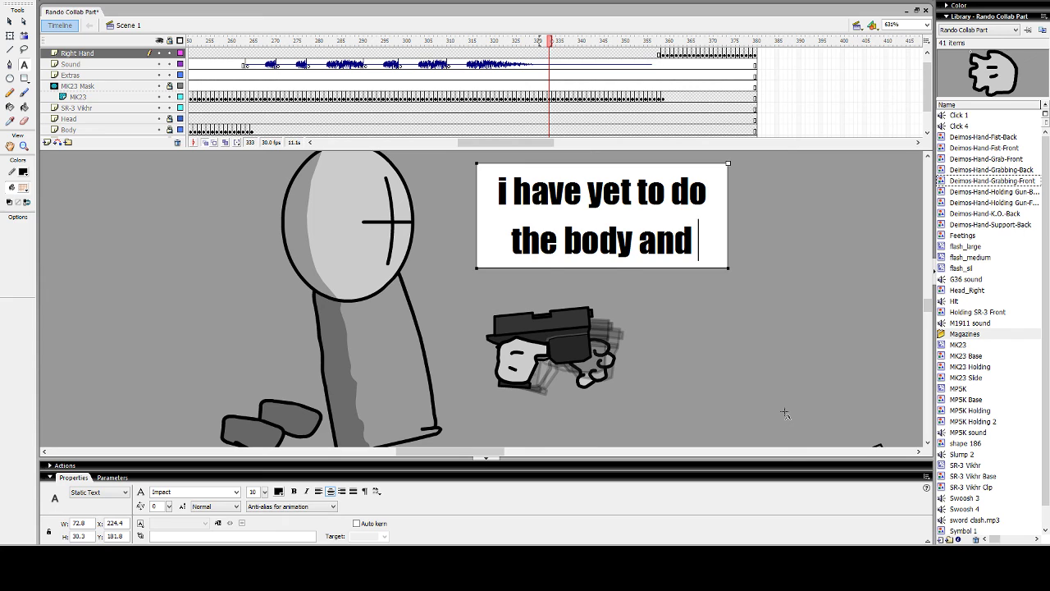
text( head and other p)
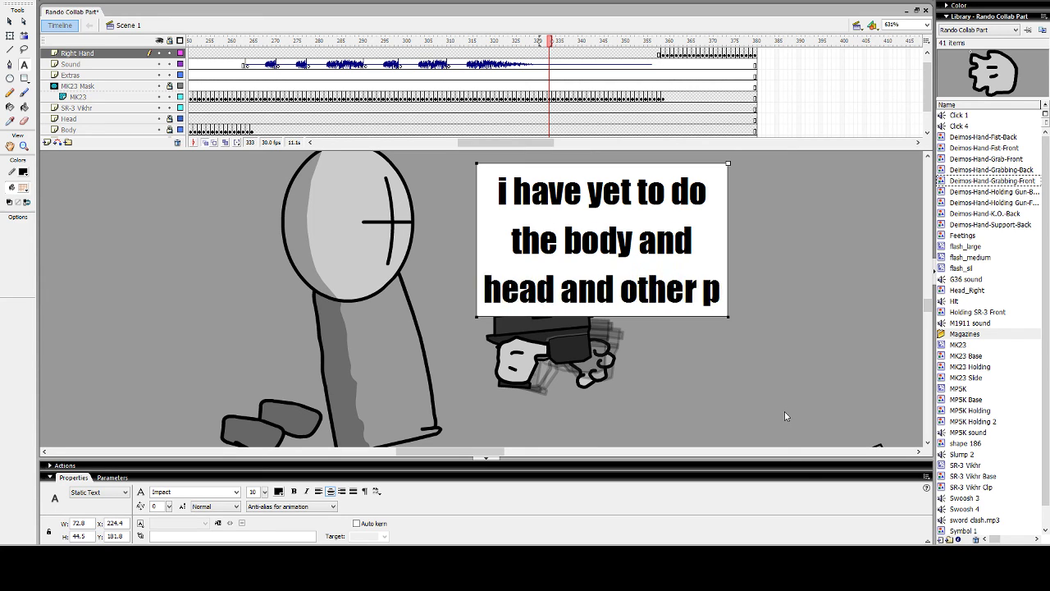
text(arts, st)
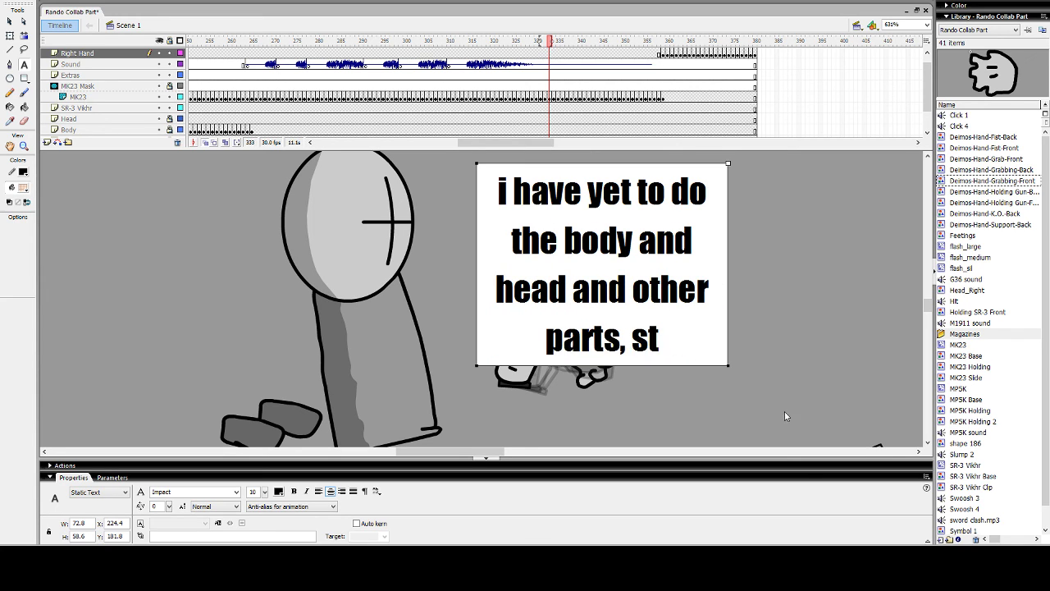
text(ay tuned for more)
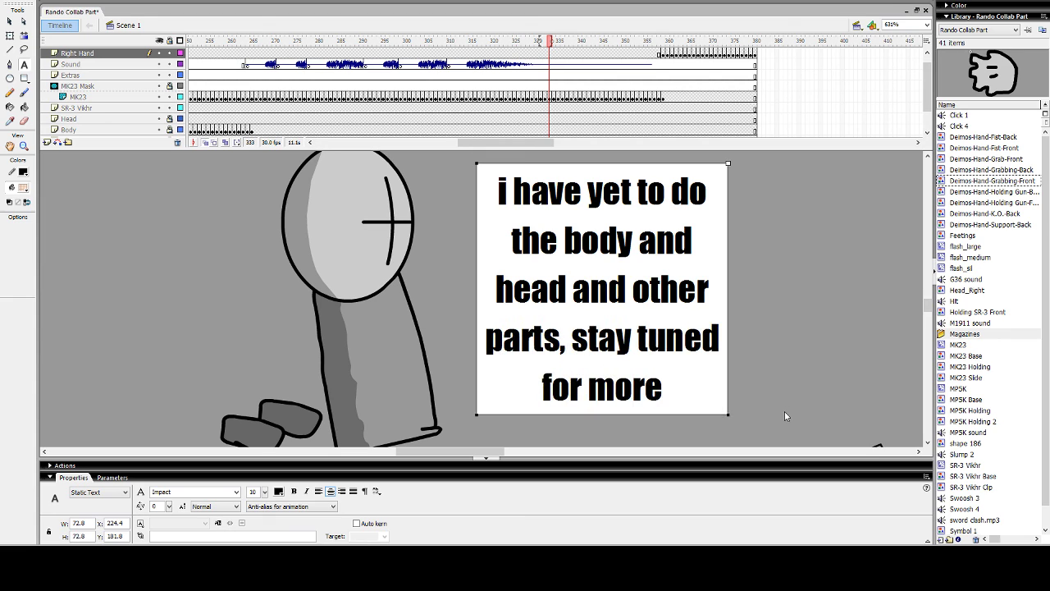